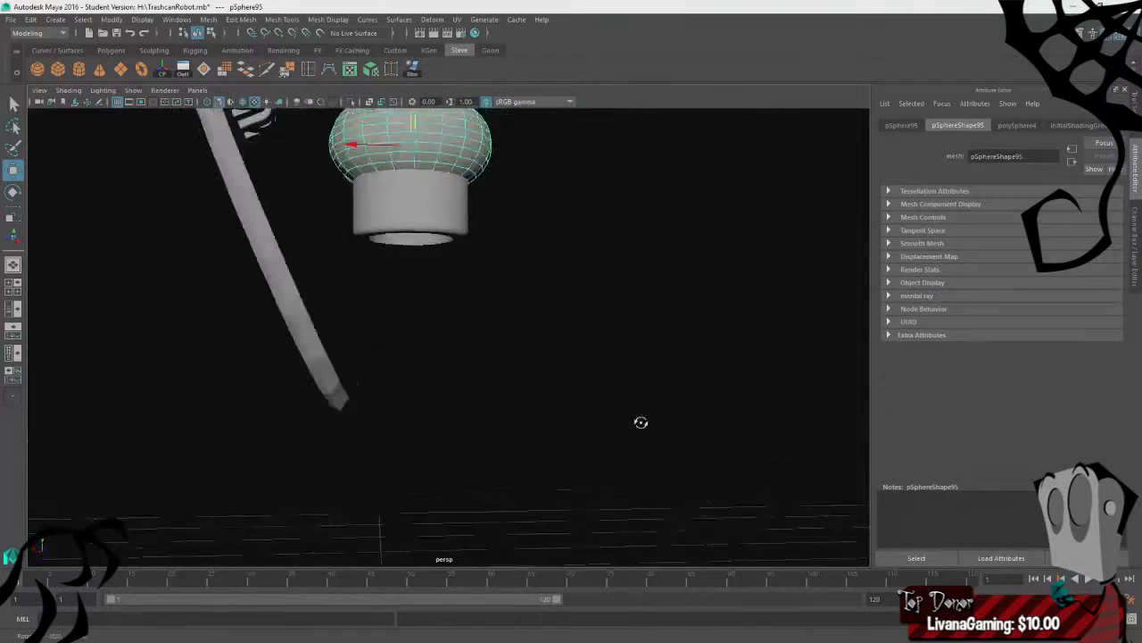
click(591, 393)
alt+drag(471, 217, 542, 352)
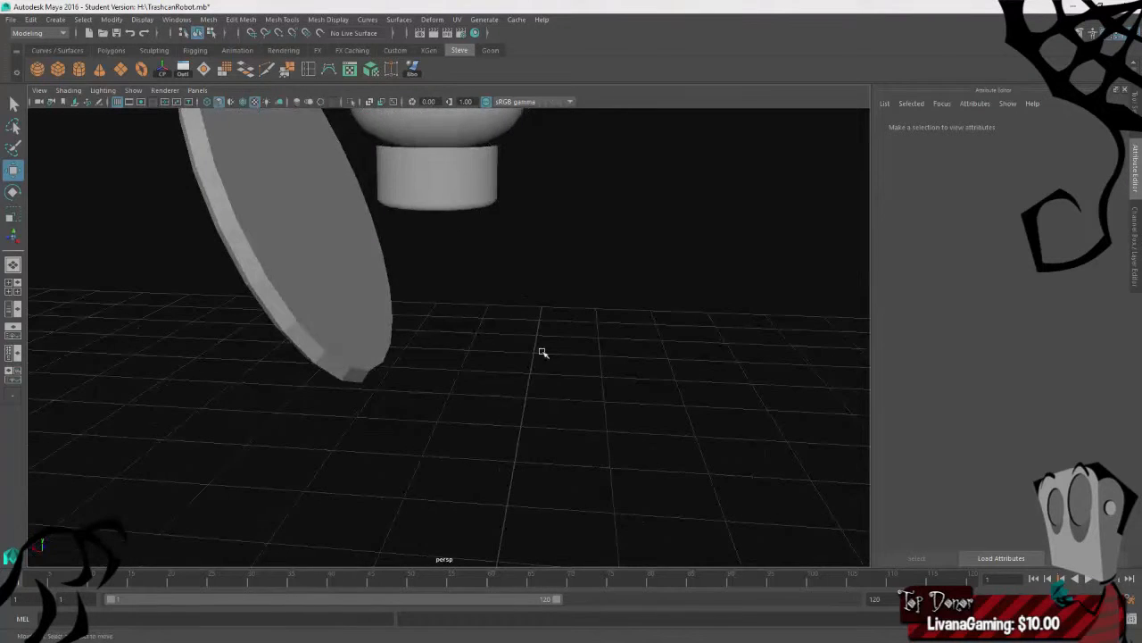
key(4)
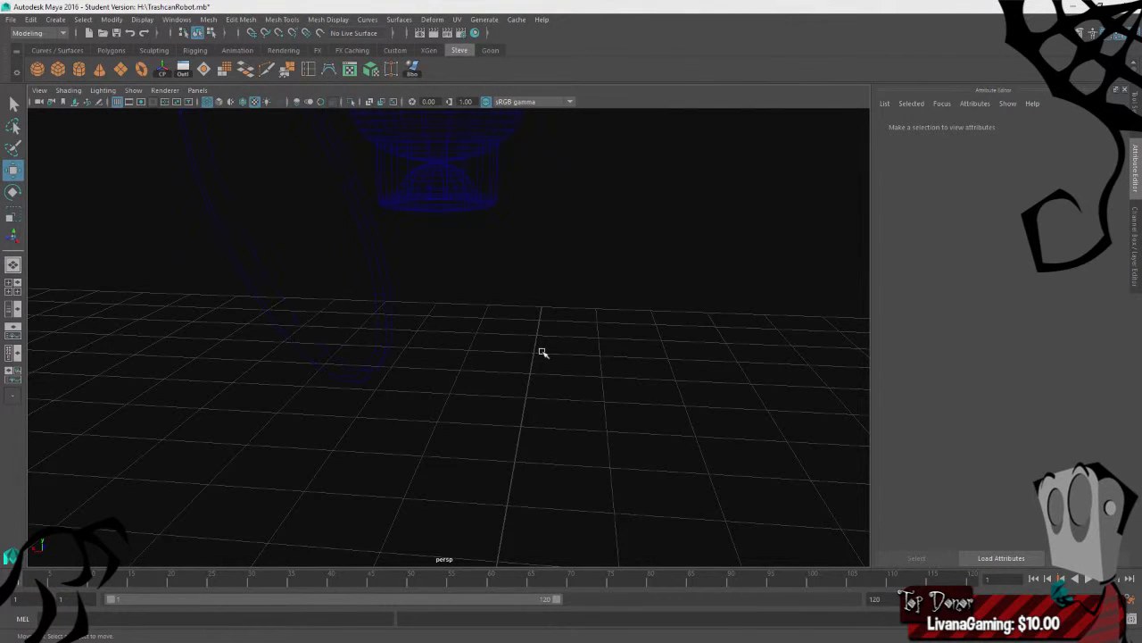
key(5)
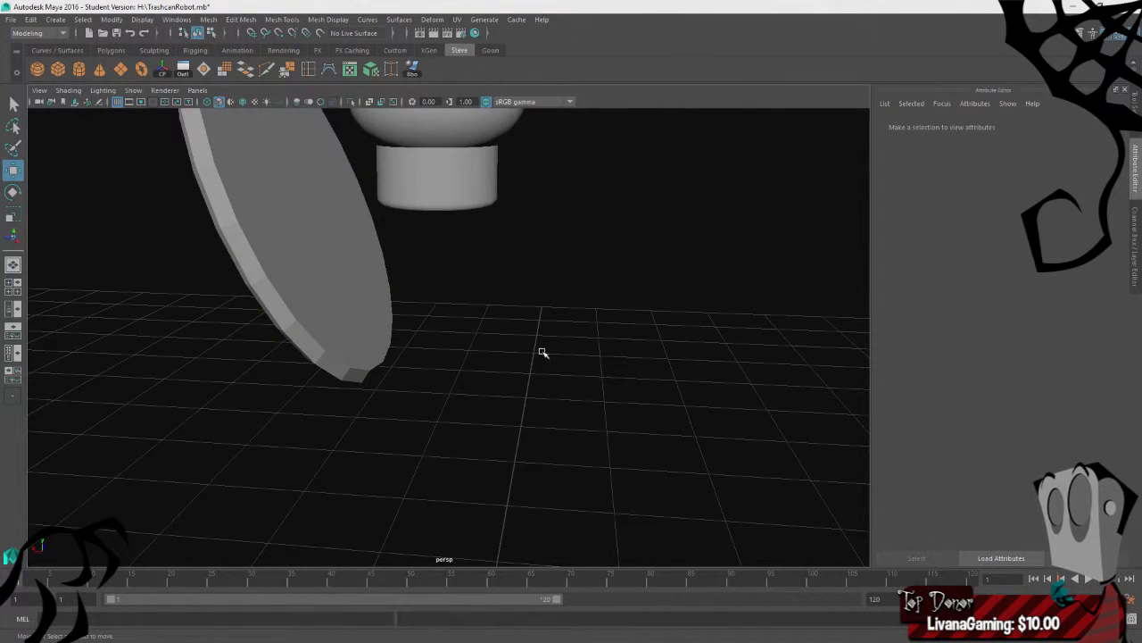
key(3)
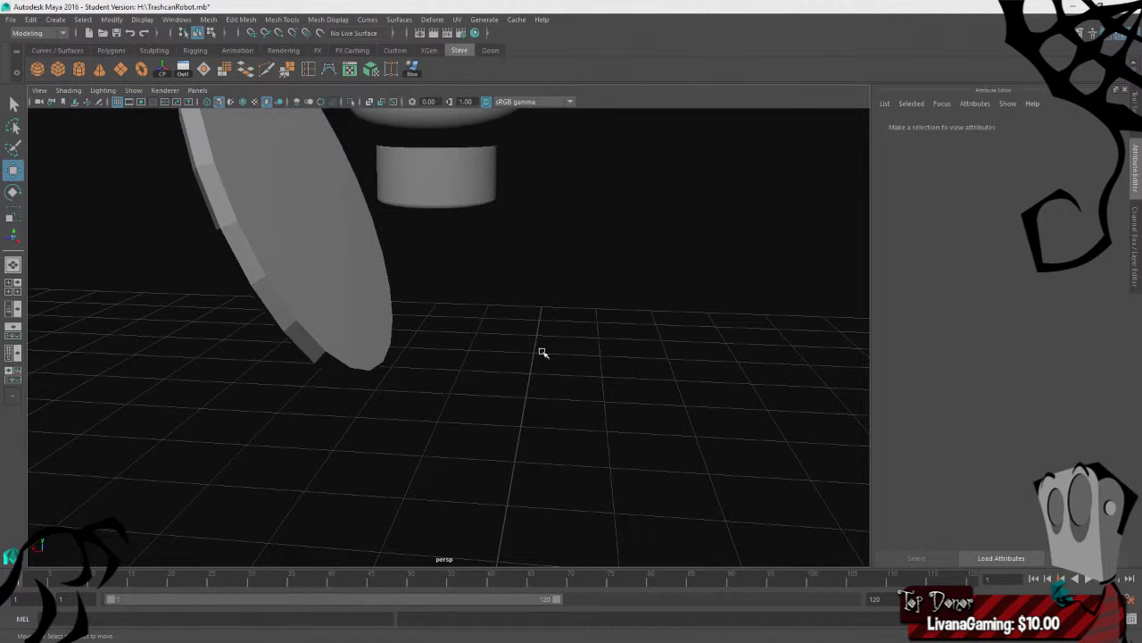
key(6)
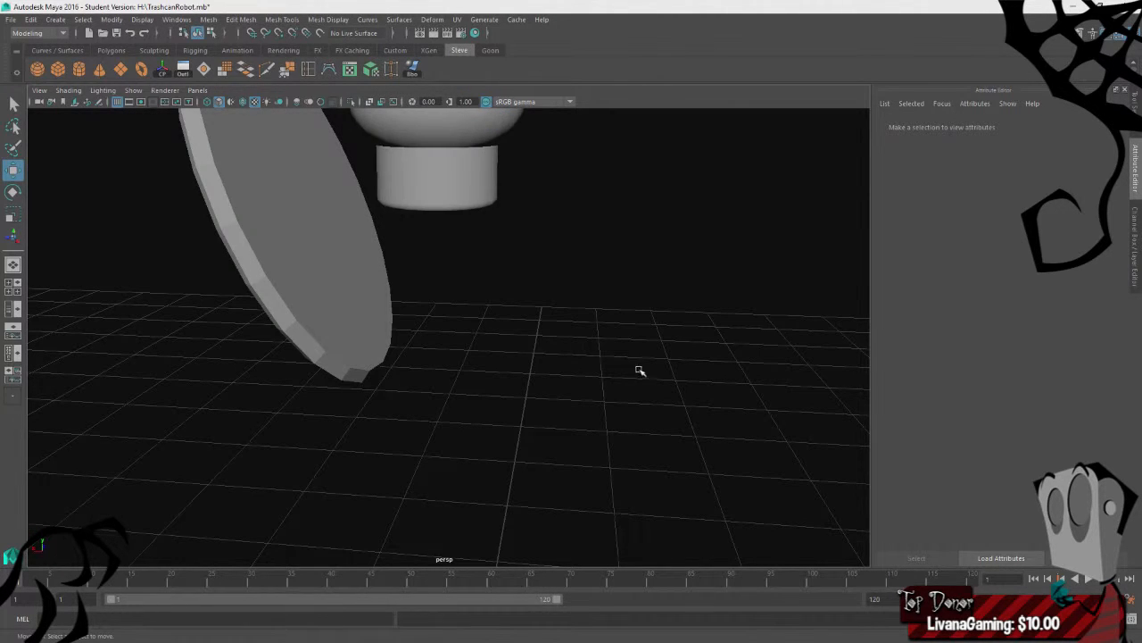
- Combine the sphere under the trash can and the hollow beveled cylinder attached to it with a Boolean union
alt+drag(639, 369, 679, 419)
scroll(533, 392, up, 6)
click(538, 375)
shift+click(498, 439)
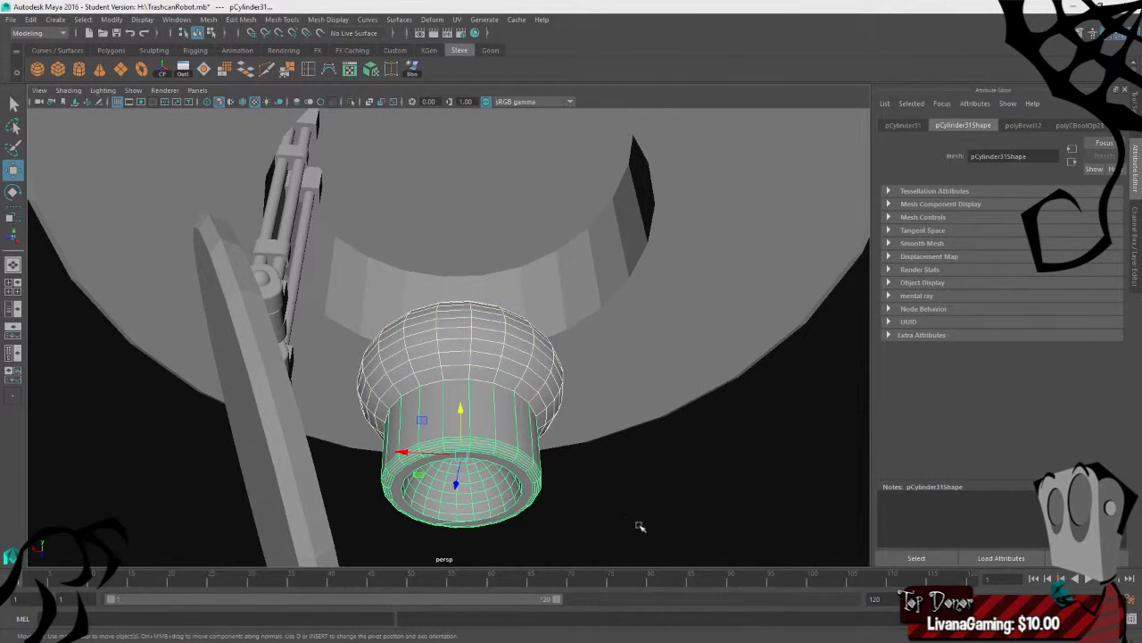
alt+drag(498, 439, 580, 444)
click(208, 19)
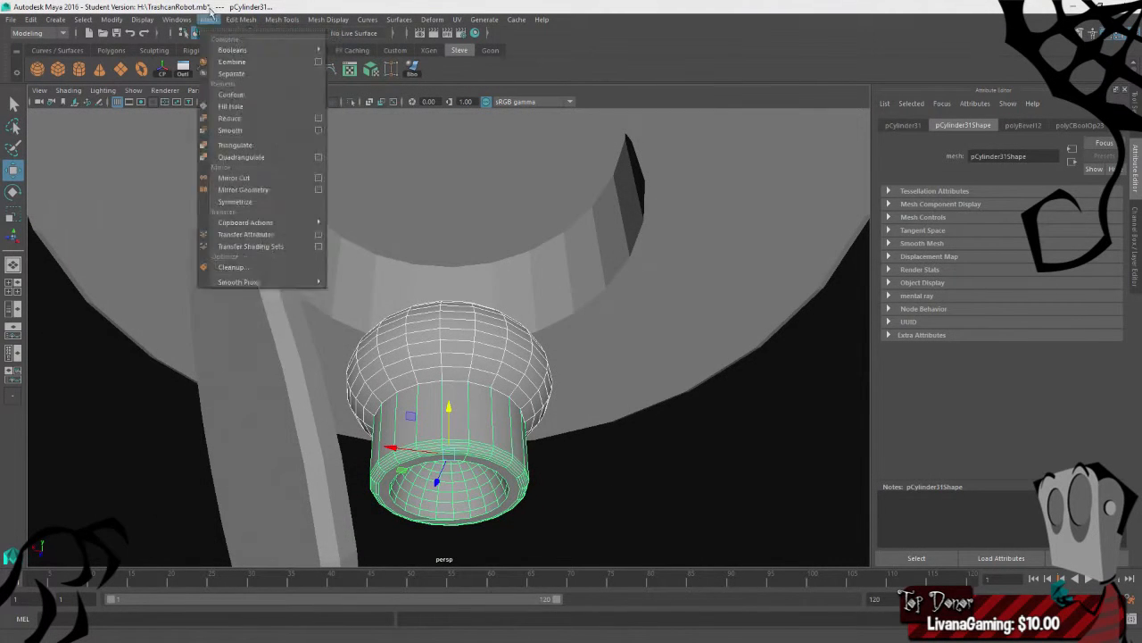
mouse_move(236, 49)
click(352, 51)
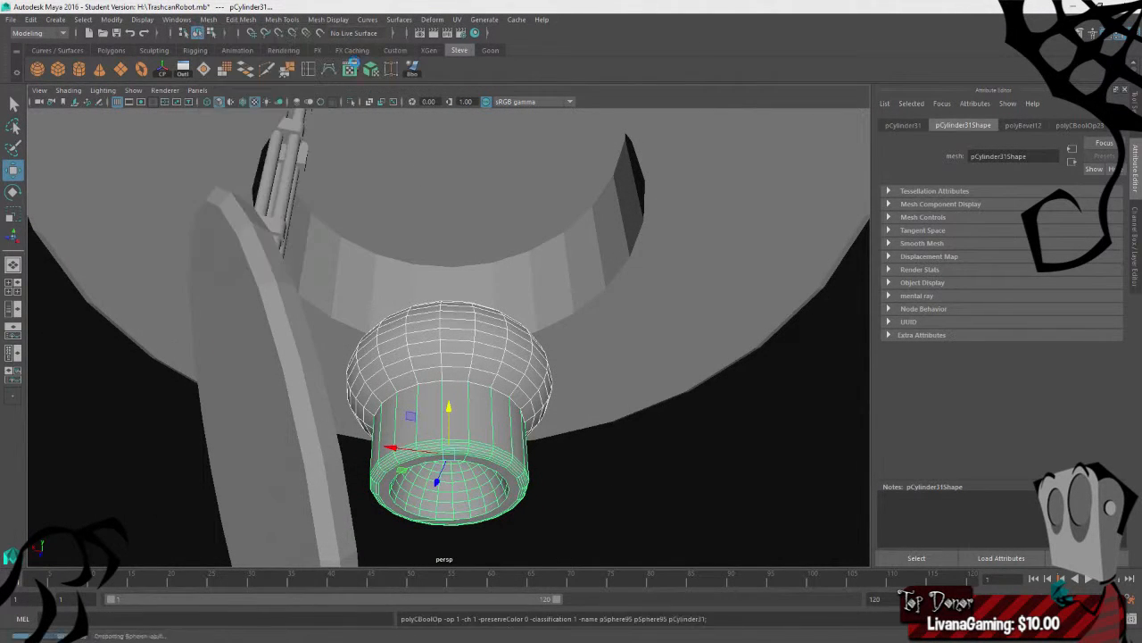
- Delete the combined sphere-and-cylinder piece from beneath the trash can
click(677, 500)
click(453, 361)
alt+drag(654, 545, 618, 535)
click(617, 535)
key(ctrl+z)
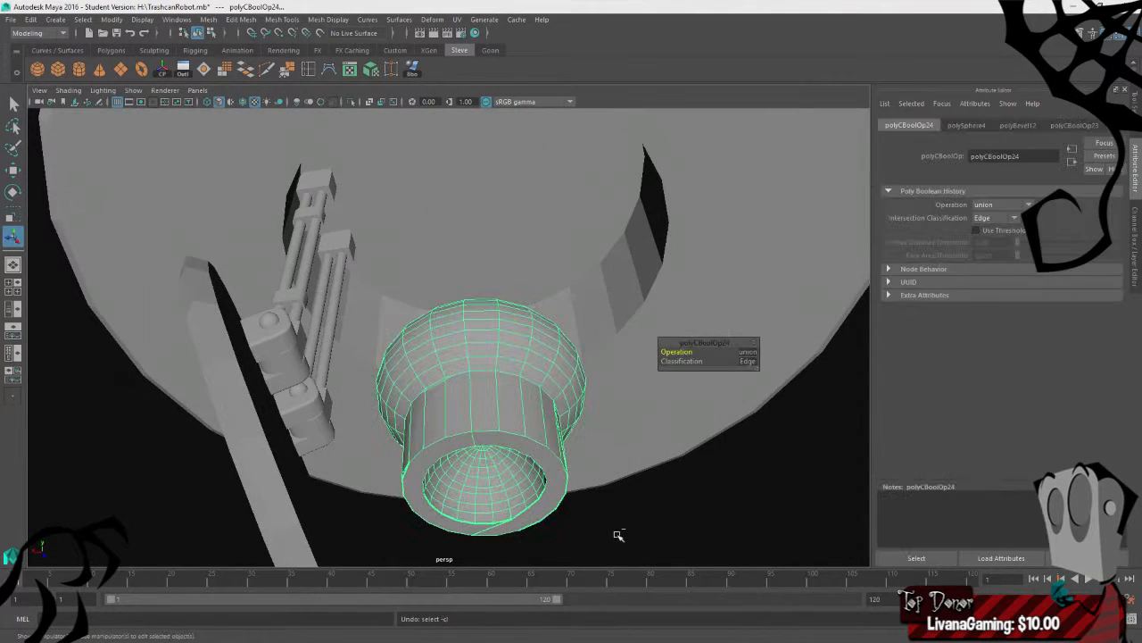
key(Delete)
- Create a polygon cylinder with 0 cap subdivisions and raise it to the underside of the trash can
scroll(556, 405, down, 10)
alt+drag(544, 362, 509, 415)
click(80, 69)
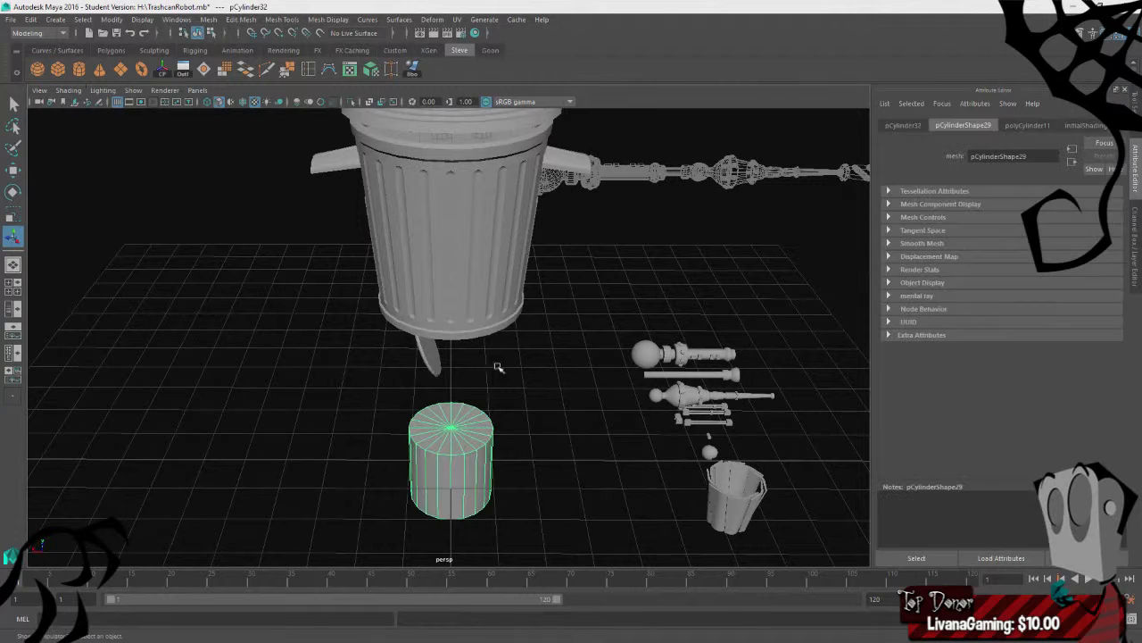
click(1022, 125)
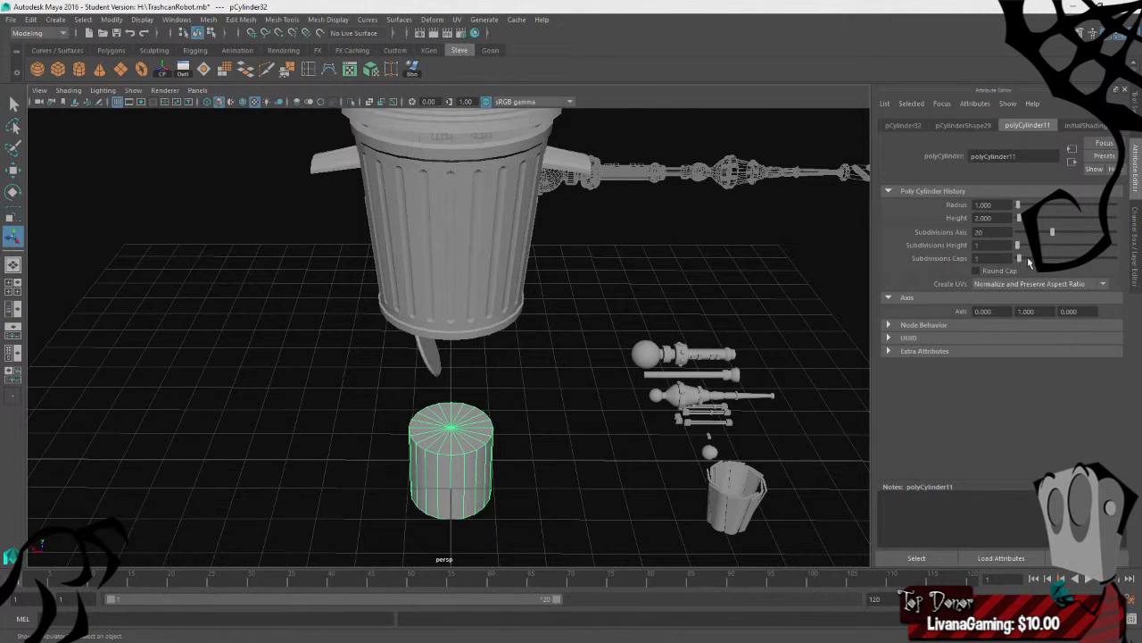
drag(1029, 260, 1015, 257)
key(w)
drag(450, 413, 450, 300)
scroll(581, 383, up, 5)
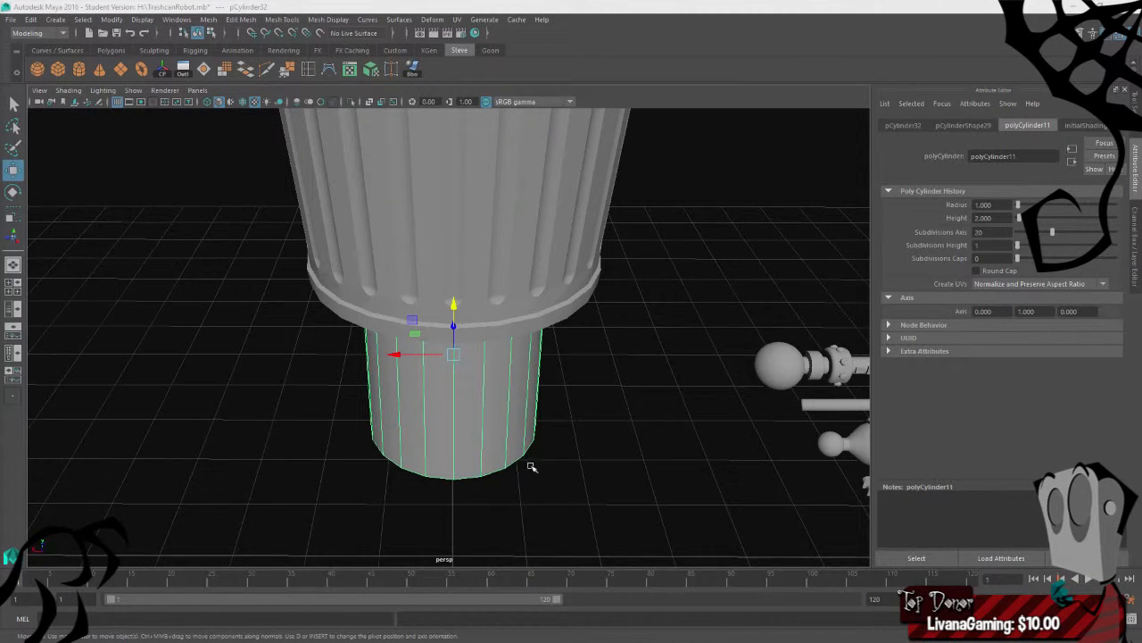
- Extrude the new cylinder's bottom face and scale it slightly inward to form a thin rim
alt+drag(531, 466, 544, 375)
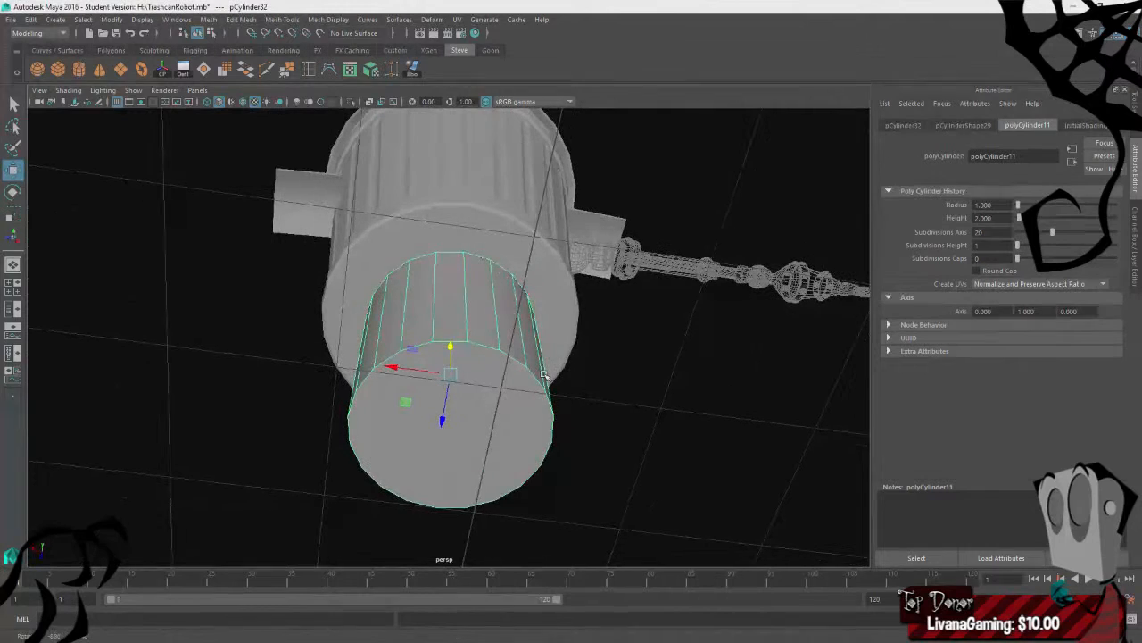
right_drag(545, 375, 563, 312)
click(490, 395)
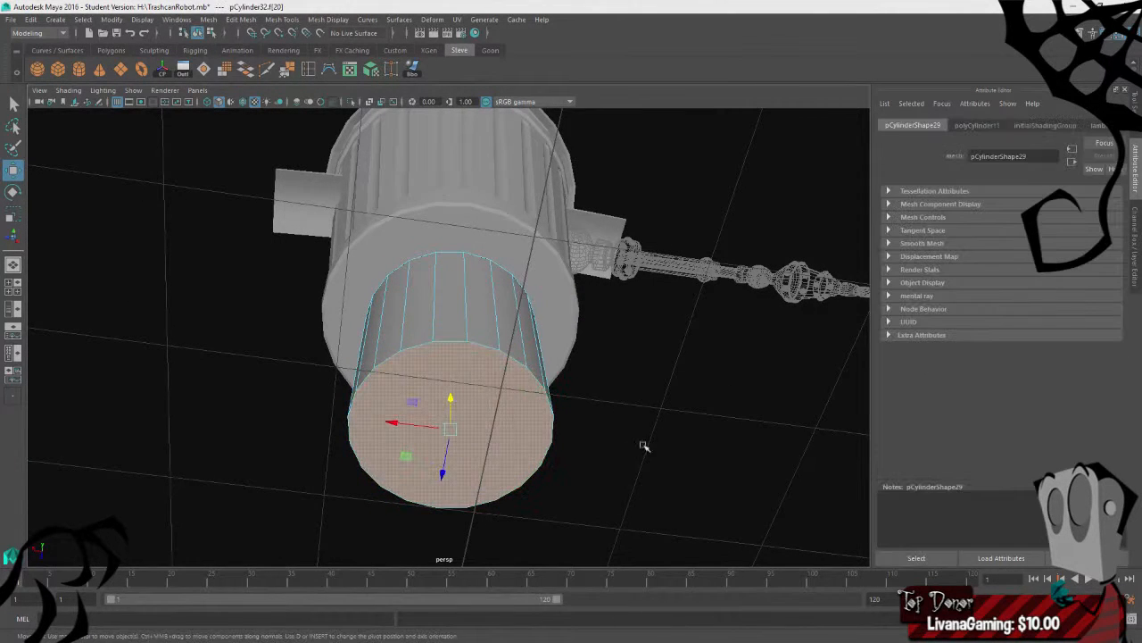
alt+drag(642, 445, 625, 453)
key(ctrl+e)
key(r)
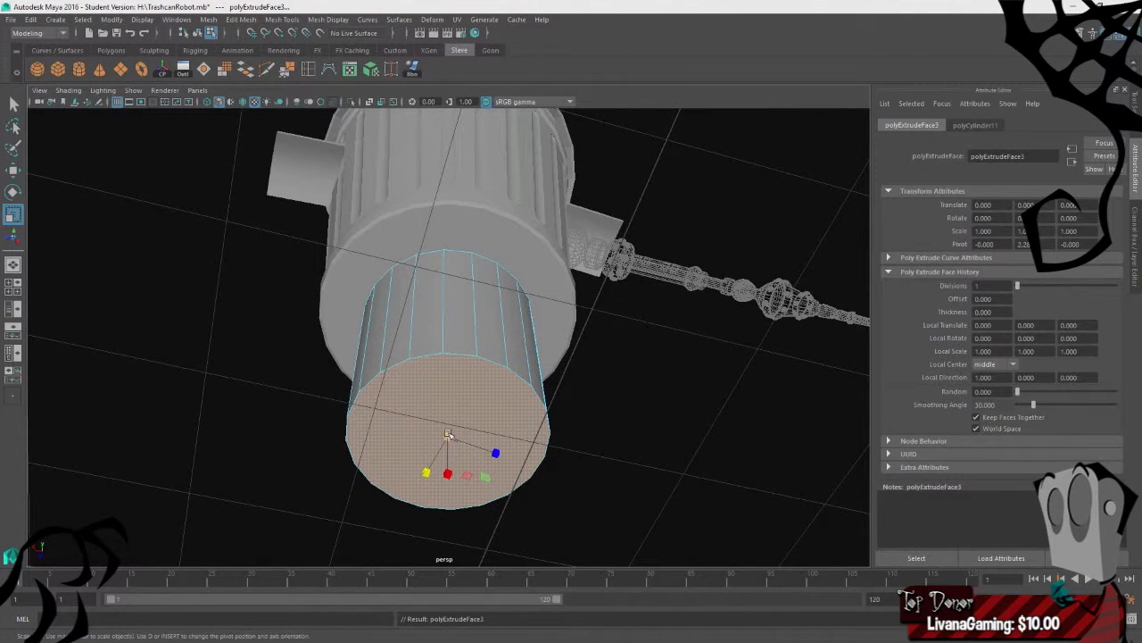
drag(448, 434, 436, 436)
- Extrude the inset bottom face again and move it upward inside the cylinder to hollow it out
key(ctrl+e)
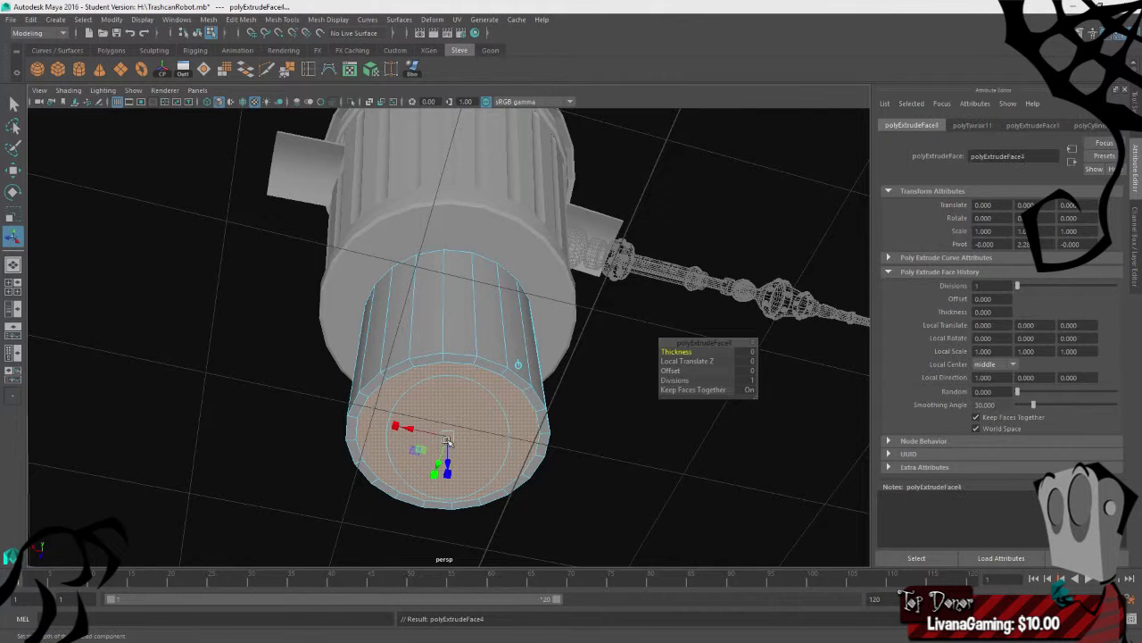
key(w)
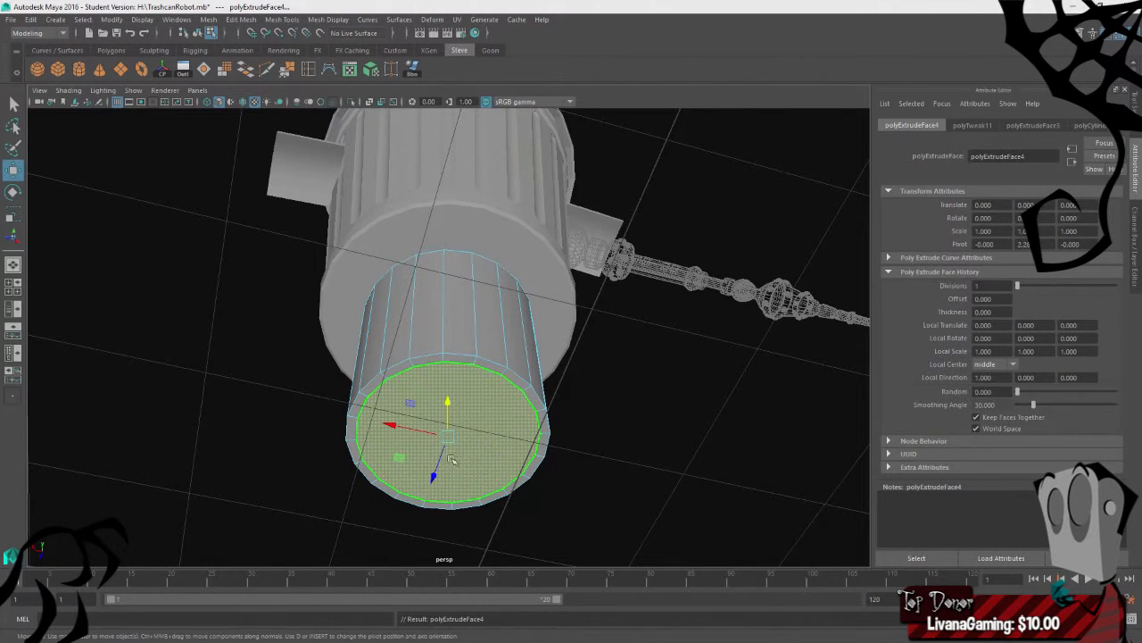
drag(448, 437, 429, 343)
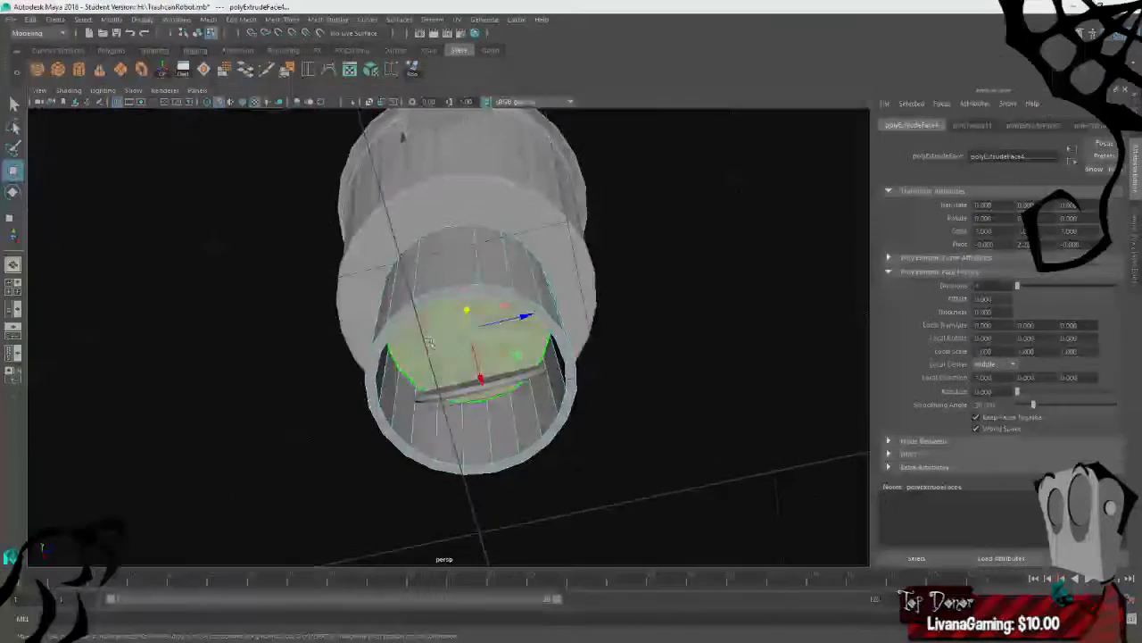
drag(468, 310, 469, 295)
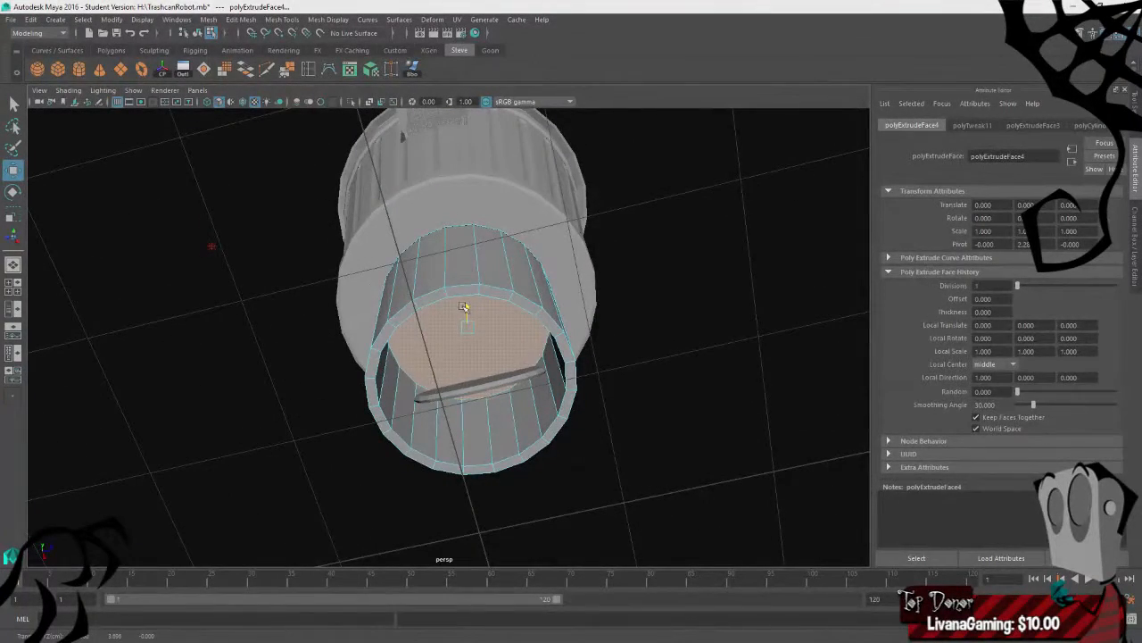
alt+drag(311, 423, 447, 460)
- Select the ring of faces on the cylinder's bottom rim and scale it uniformly to about 0.84 to taper the walls
right_drag(643, 287, 645, 259)
alt+drag(480, 412, 753, 383)
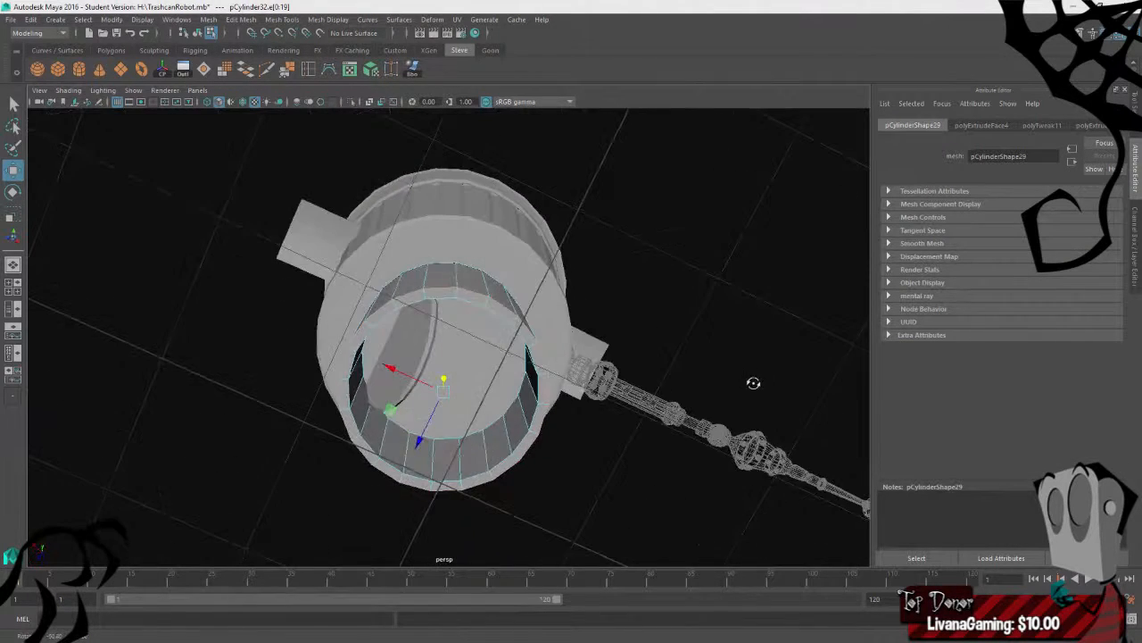
right_drag(686, 231, 686, 262)
double_click(497, 305)
key(e)
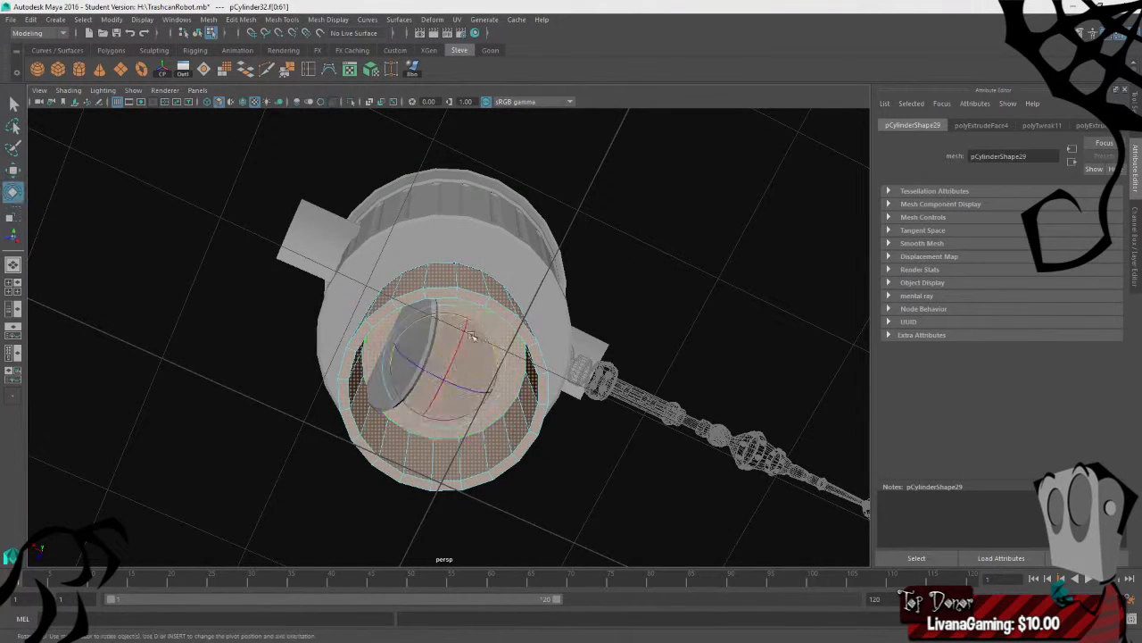
key(r)
click(640, 339)
click(502, 311)
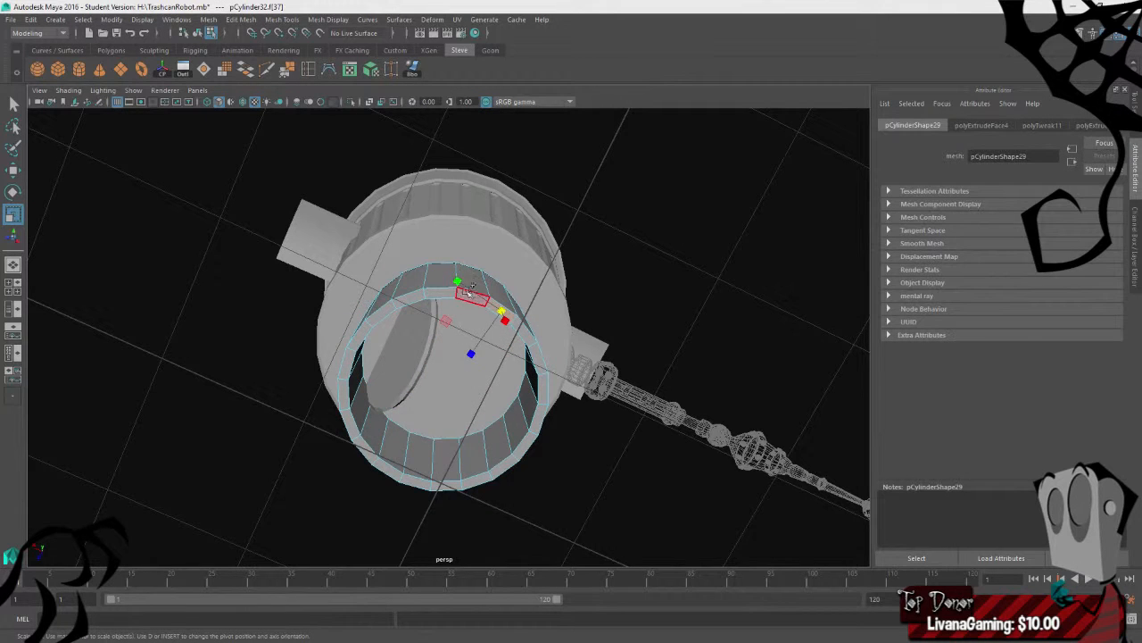
shift+double_click(471, 298)
drag(445, 393, 423, 394)
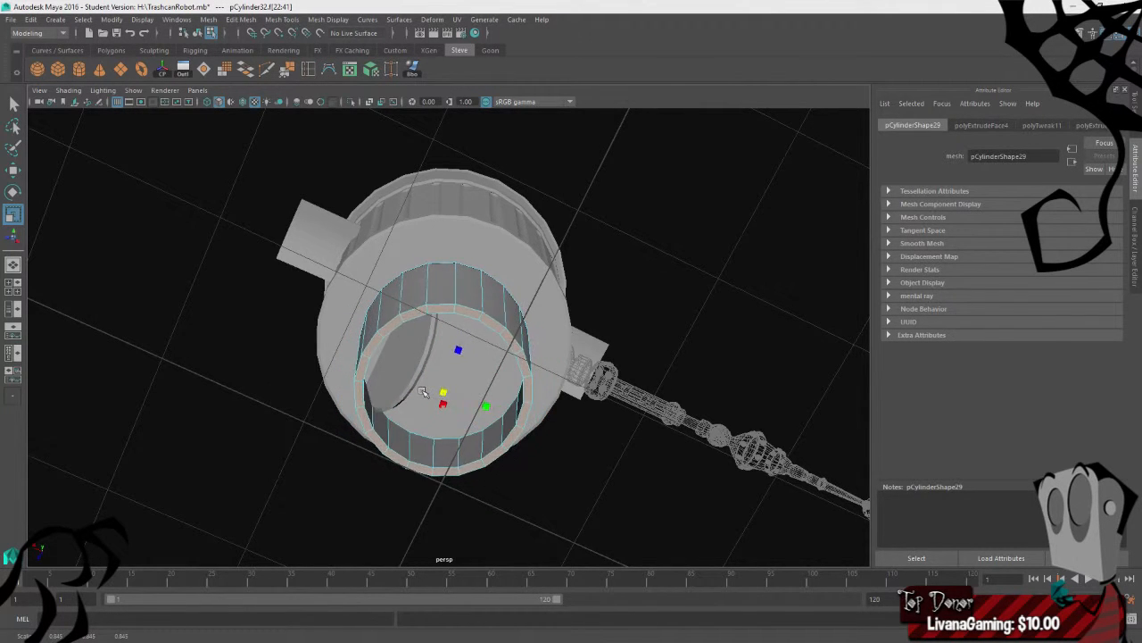
alt+drag(439, 449, 604, 453)
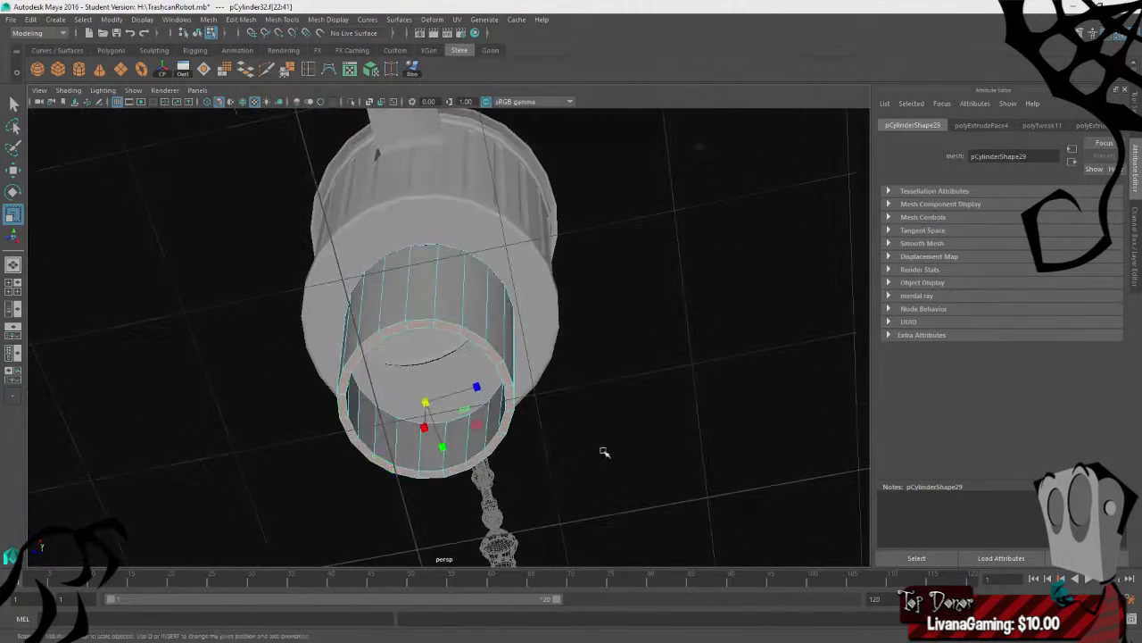
- Bevel the edges around the hollow cylinder's bottom rim
click(599, 205)
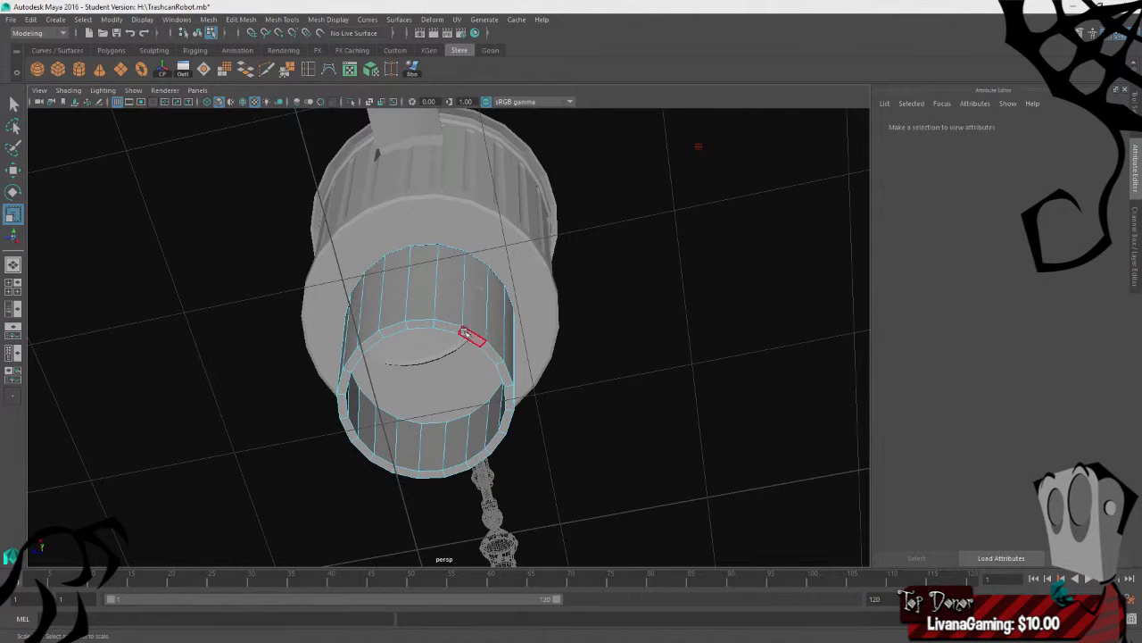
right_drag(464, 333, 464, 261)
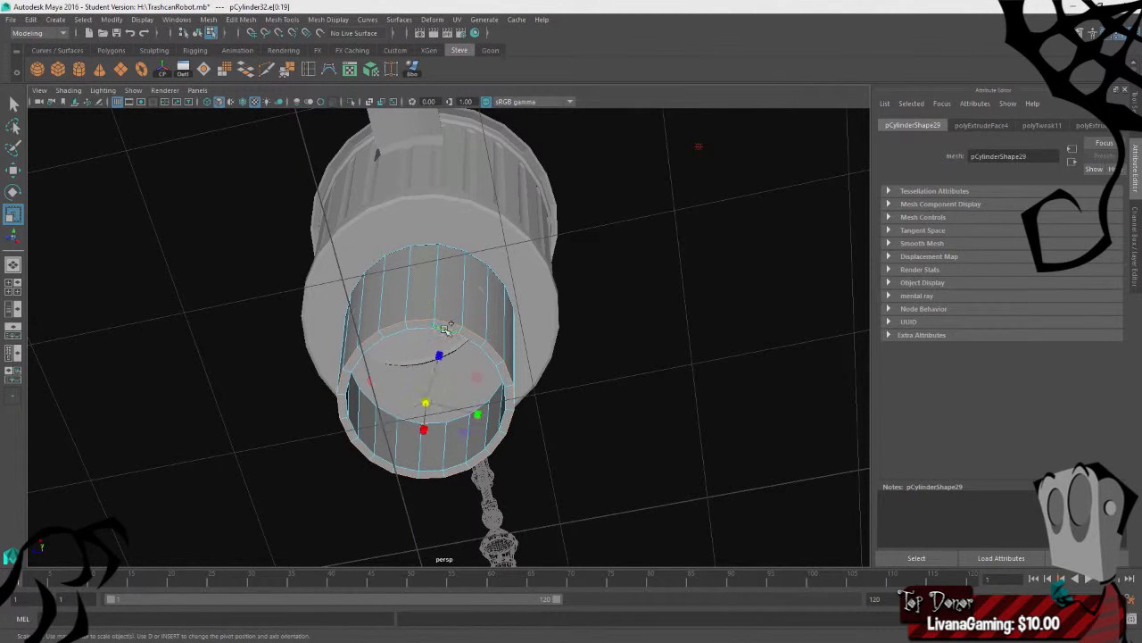
click(241, 19)
mouse_move(243, 50)
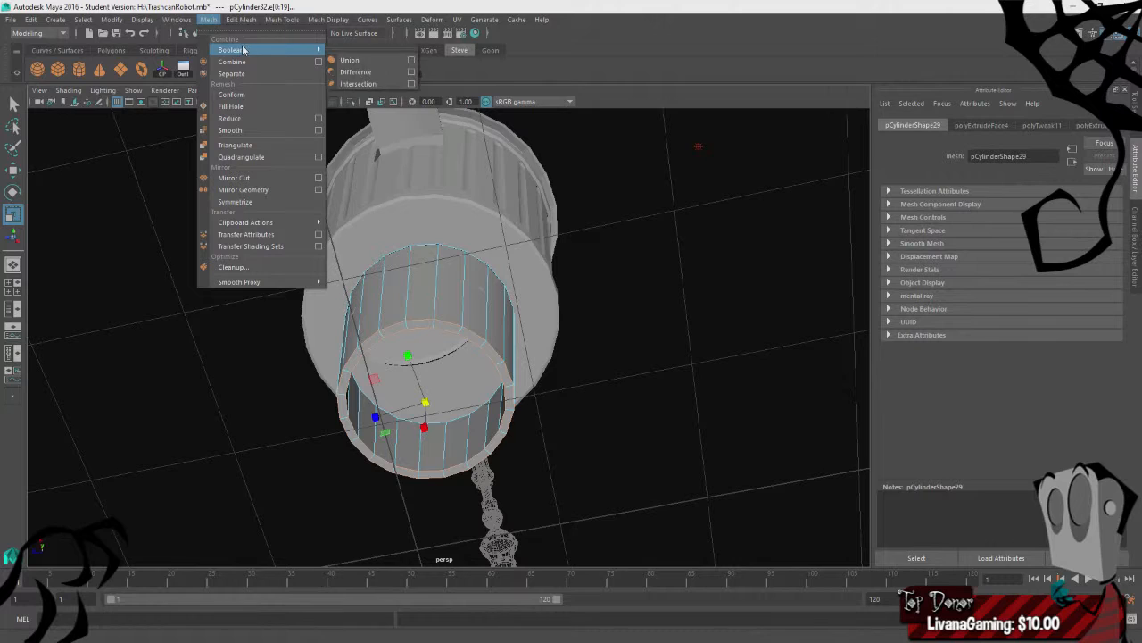
click(241, 63)
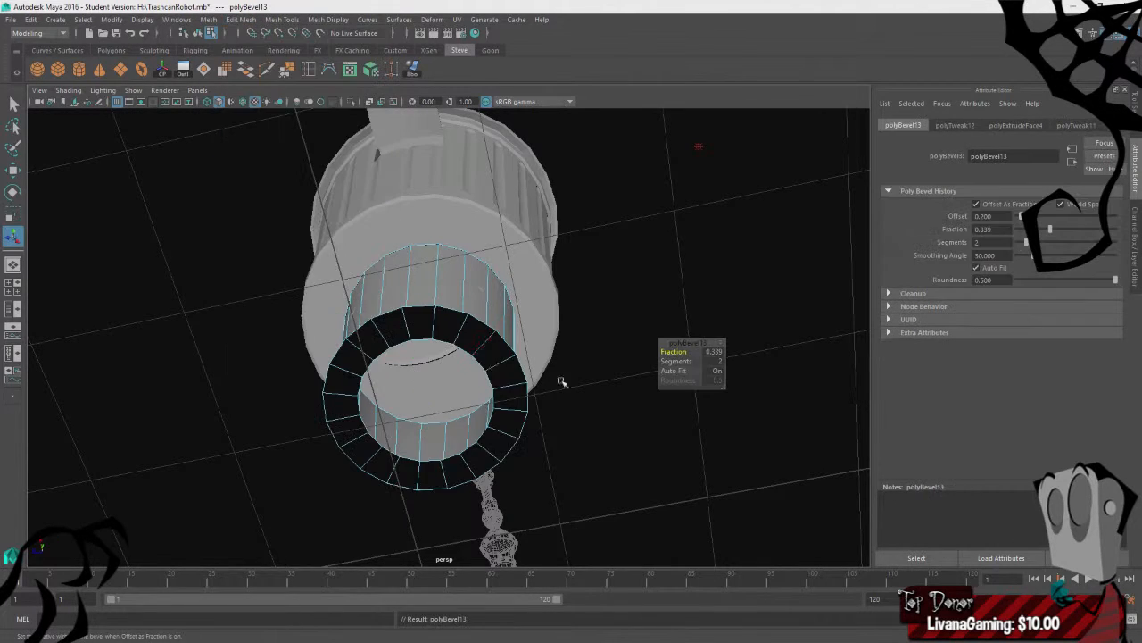
- Set the rim bevel's fraction to about 0.049 and increase its number of segments
alt+drag(549, 422, 678, 353)
scroll(639, 407, up, 4)
drag(1018, 230, 1023, 230)
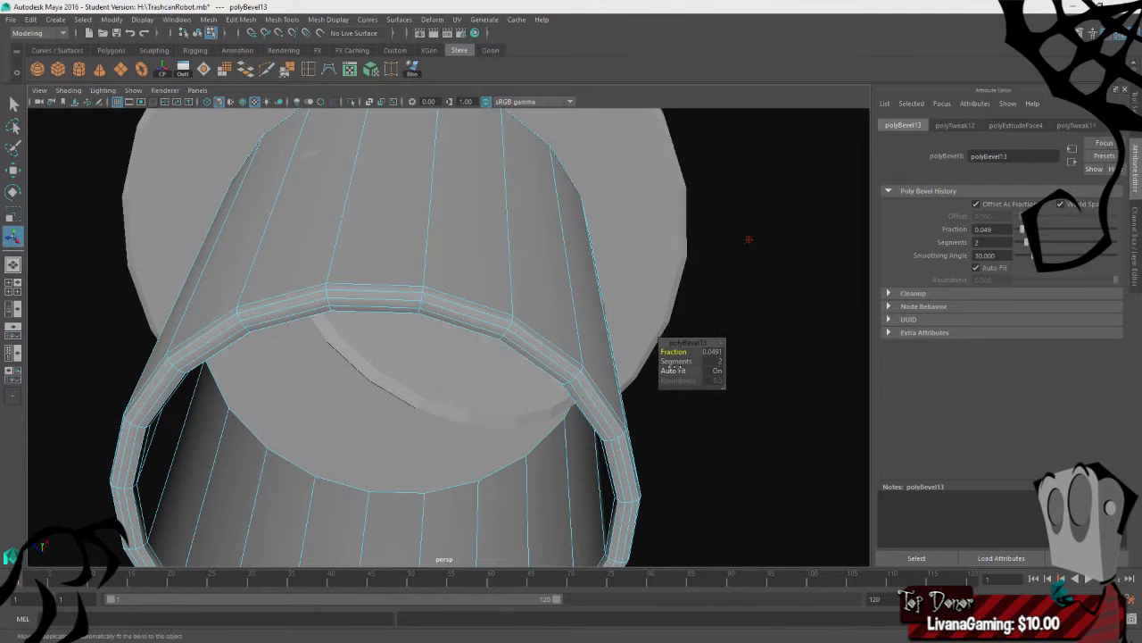
drag(669, 361, 685, 361)
alt+drag(712, 490, 766, 322)
- Select the whole hollow cylinder in object mode and scale it down vertically to shorten it
right_drag(793, 239, 806, 232)
scroll(773, 318, down, 4)
alt+drag(773, 318, 695, 435)
click(561, 438)
key(w)
key(e)
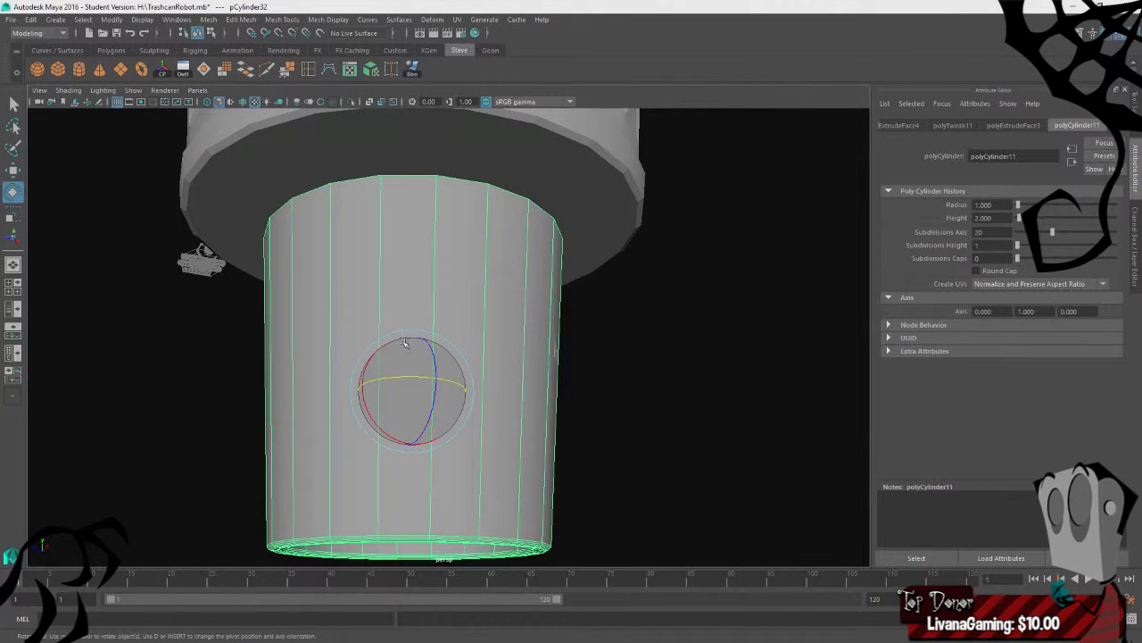
key(r)
drag(421, 344, 616, 444)
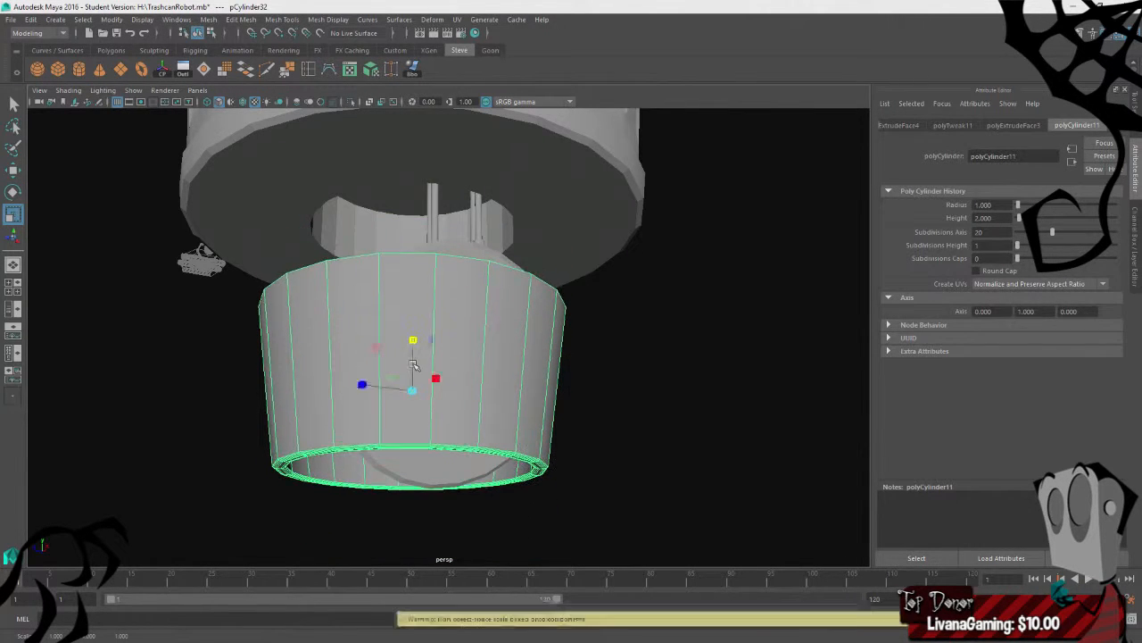
- Lower the shortened cylinder to the grid beneath the trash can and scale it down slightly
alt+drag(544, 438, 655, 363)
scroll(655, 362, down, 6)
scroll(502, 400, down, 3)
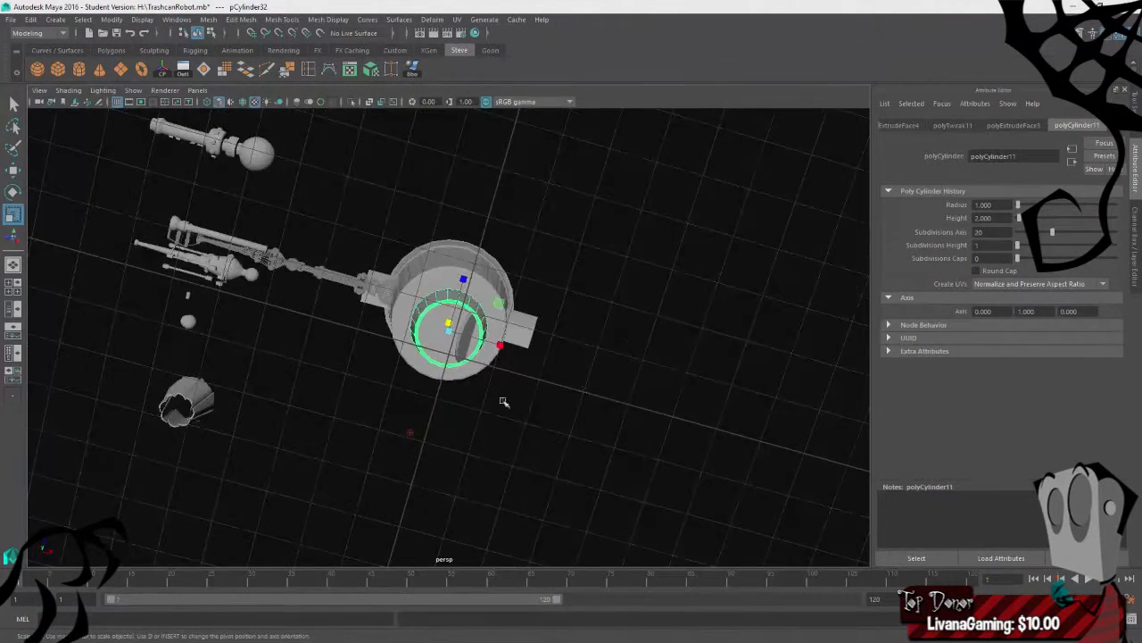
alt+drag(503, 401, 523, 484)
key(w)
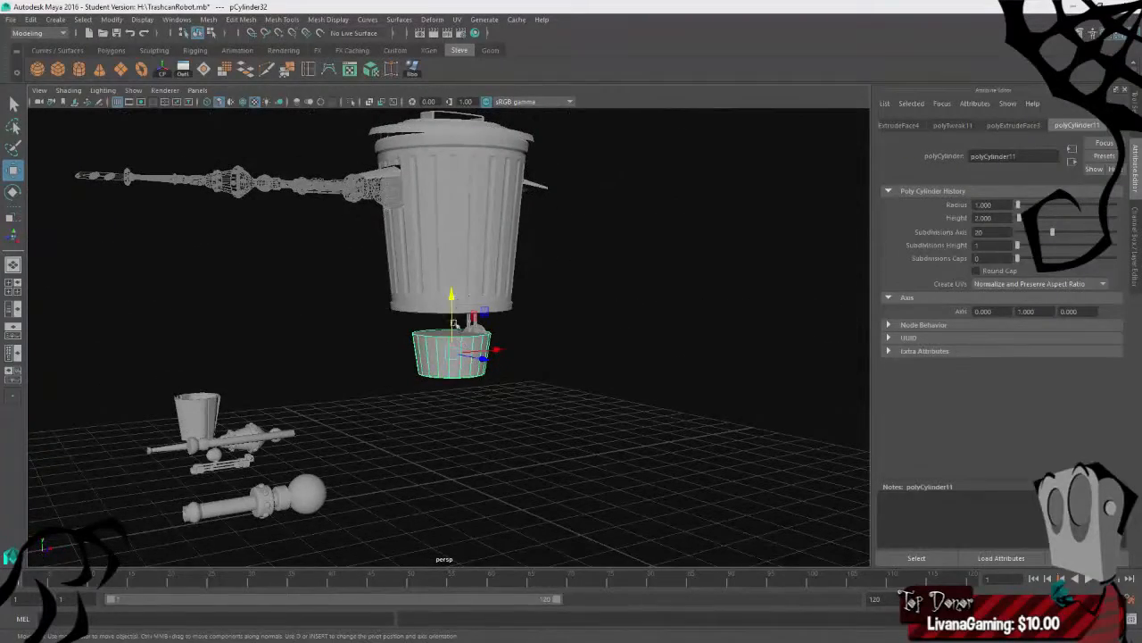
drag(450, 296, 451, 380)
key(r)
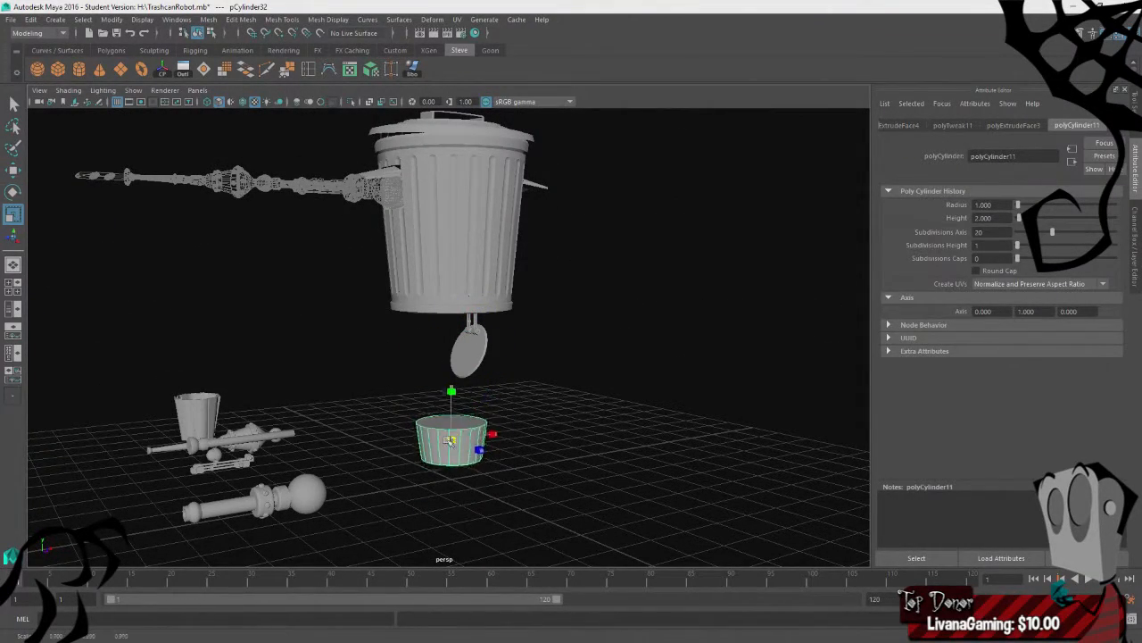
click(581, 416)
alt+drag(581, 417, 523, 383)
click(419, 398)
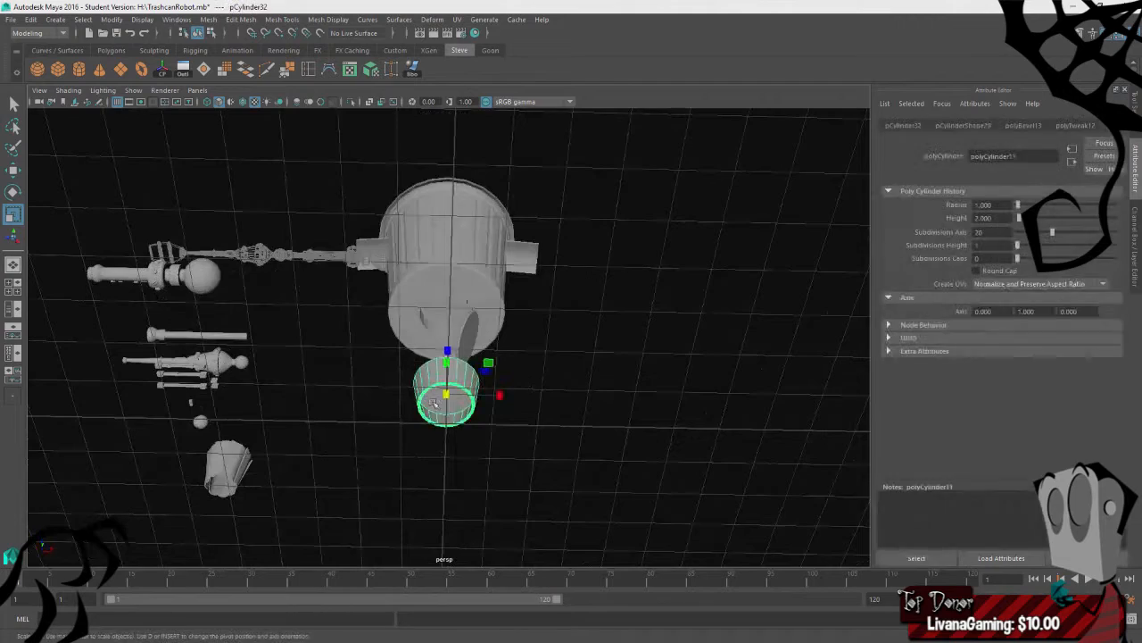
- Raise the shortened hollow cylinder vertically toward the underside of the trash can
alt+drag(419, 398, 444, 465)
key(w)
drag(452, 381, 453, 359)
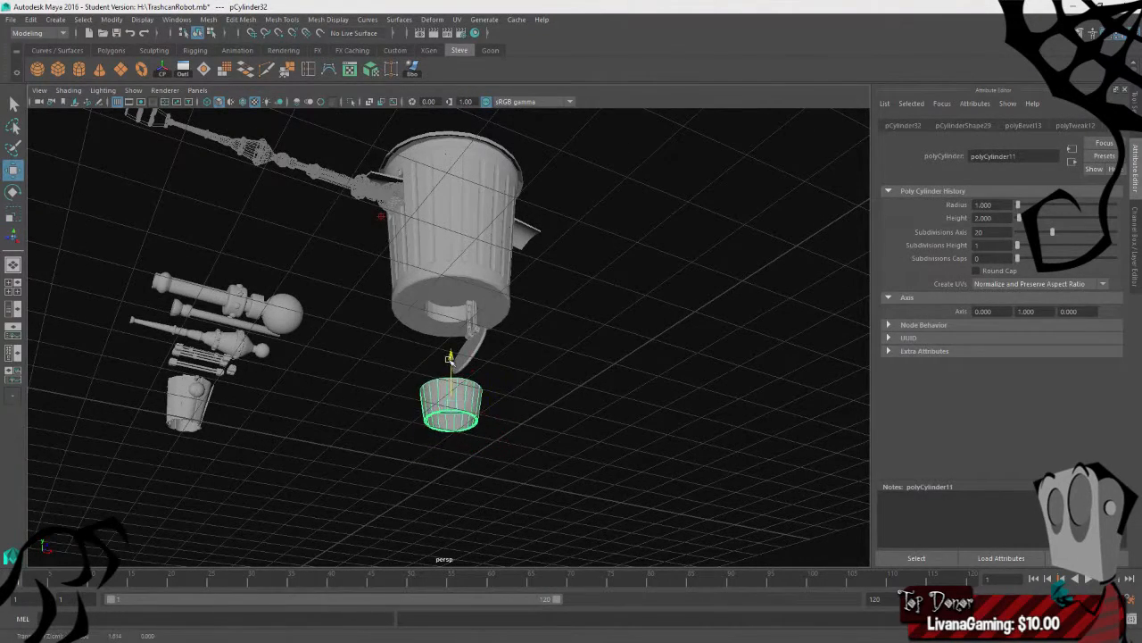
scroll(499, 402, up, 5)
alt+drag(591, 474, 541, 423)
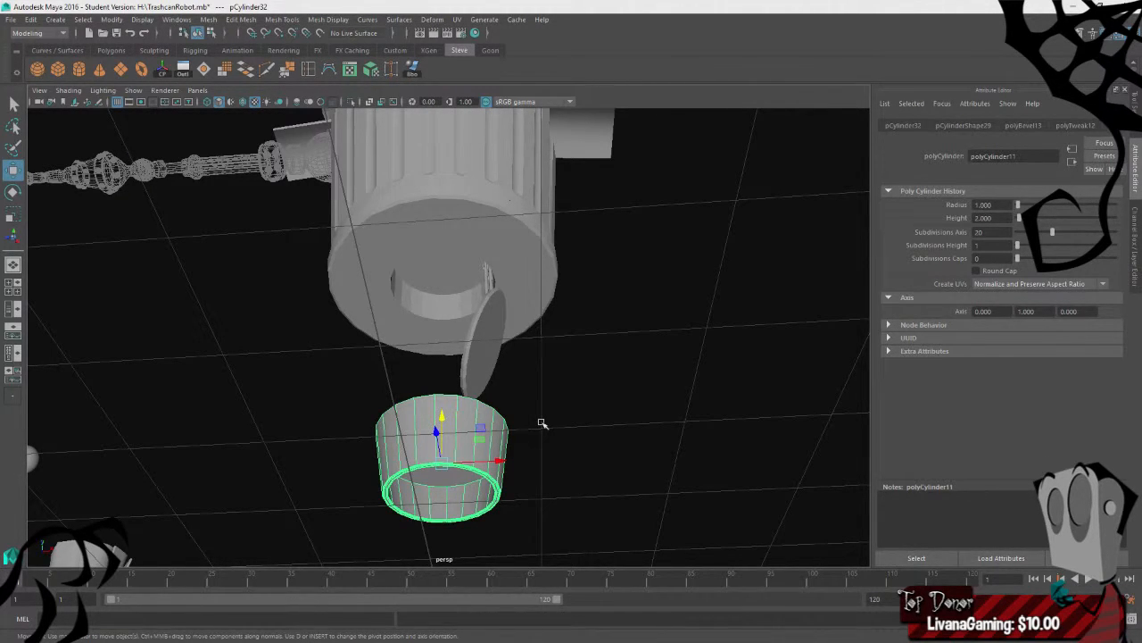
- Create a polygon sphere beneath the hollow cylinder and scale it down uniformly to about 0.413
click(41, 70)
key(r)
scroll(521, 475, down, 4)
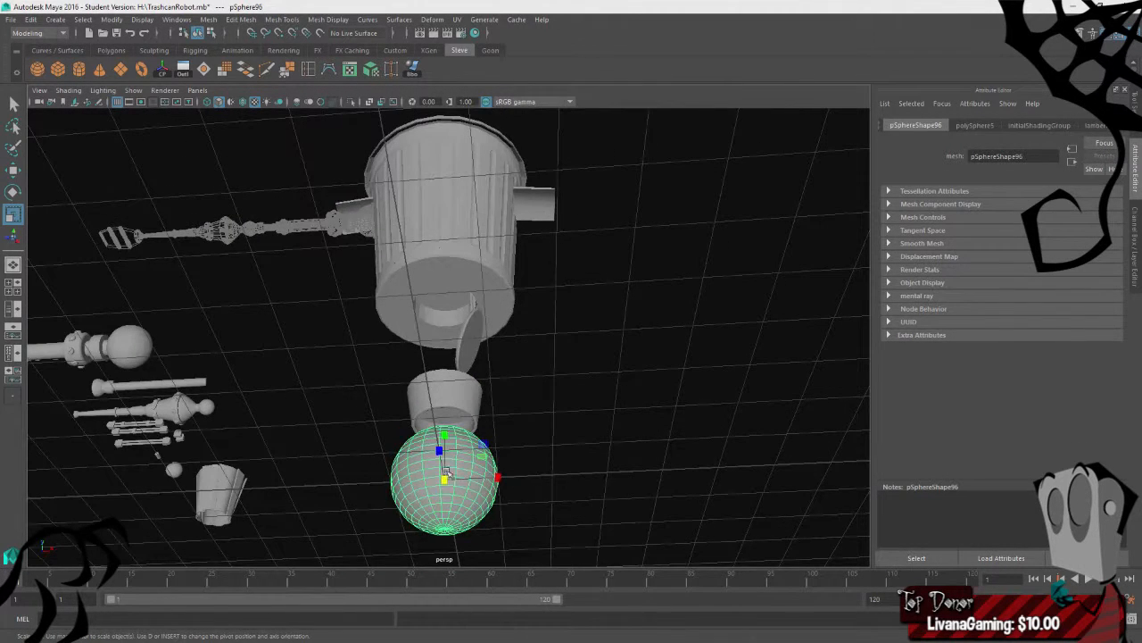
drag(445, 480, 388, 475)
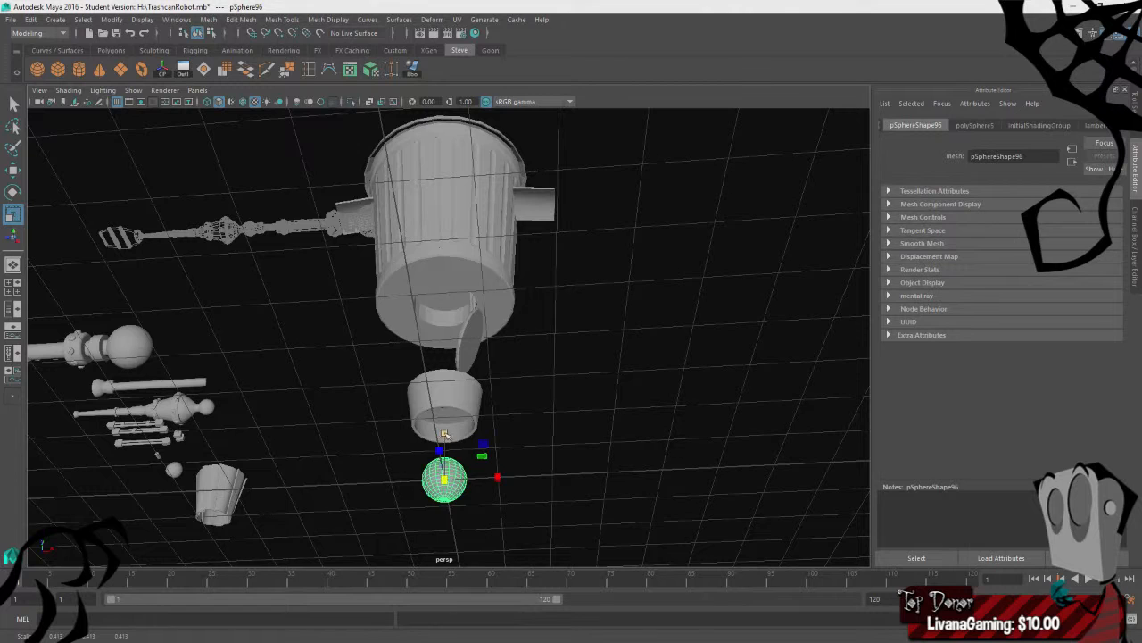
- Stretch the small sphere vertically into an ellipsoid and raise it into the hollow cylinder's opening
drag(445, 434, 453, 373)
key(w)
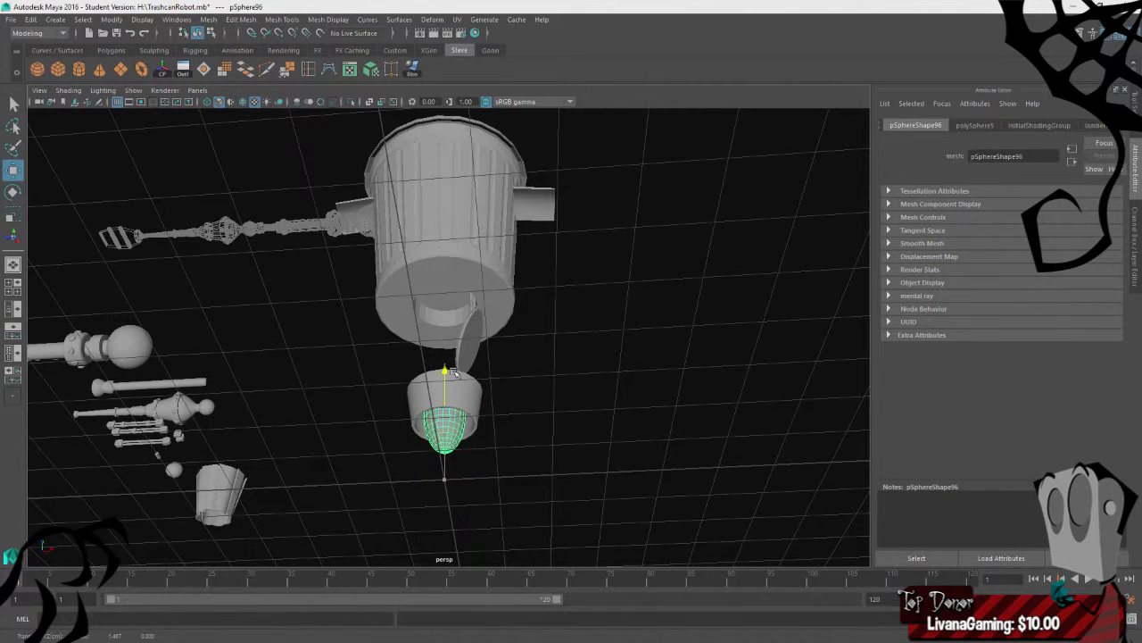
scroll(604, 469, up, 5)
alt+drag(604, 470, 527, 495)
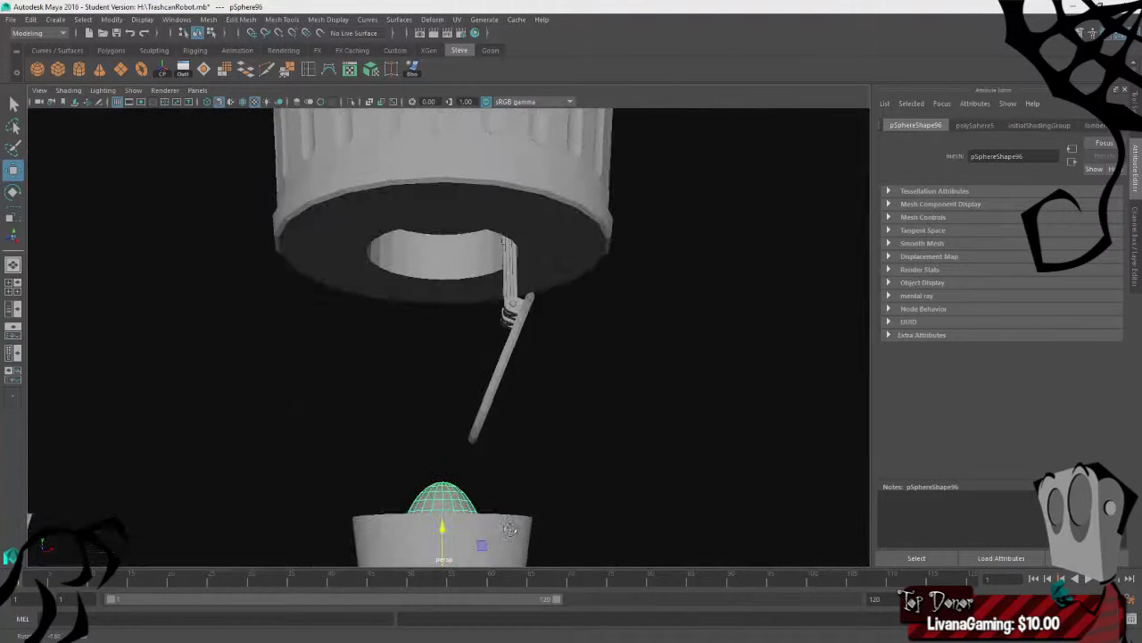
- Scale the ellipsoid down slightly so it sits narrower inside the hollow cylinder
alt+middle_drag(527, 496, 522, 284)
key(e)
key(r)
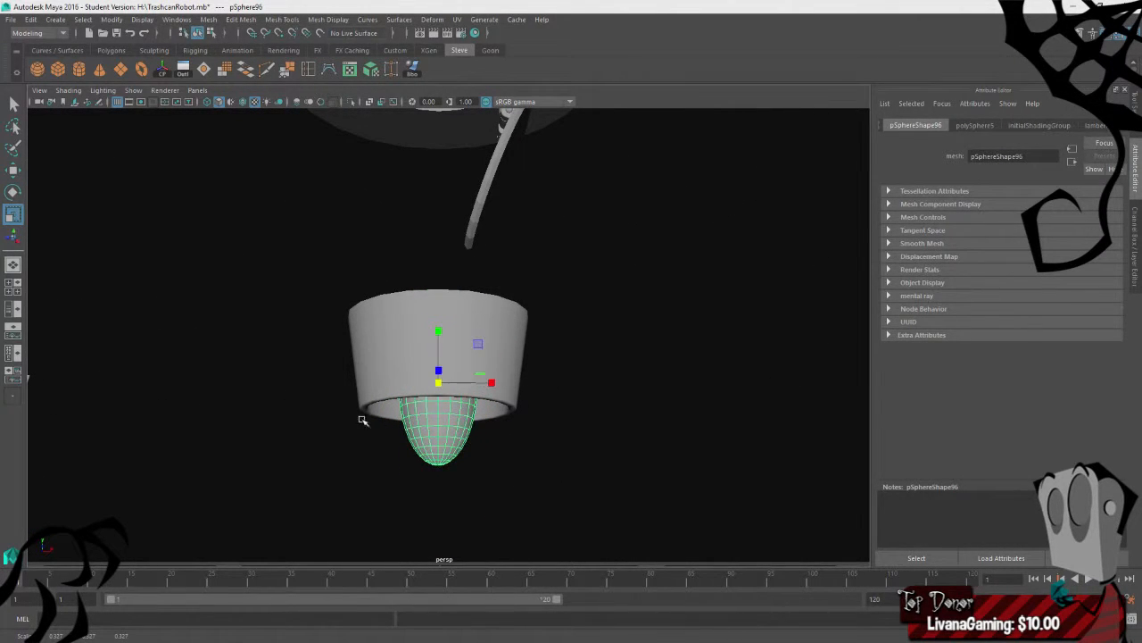
alt+drag(363, 420, 426, 405)
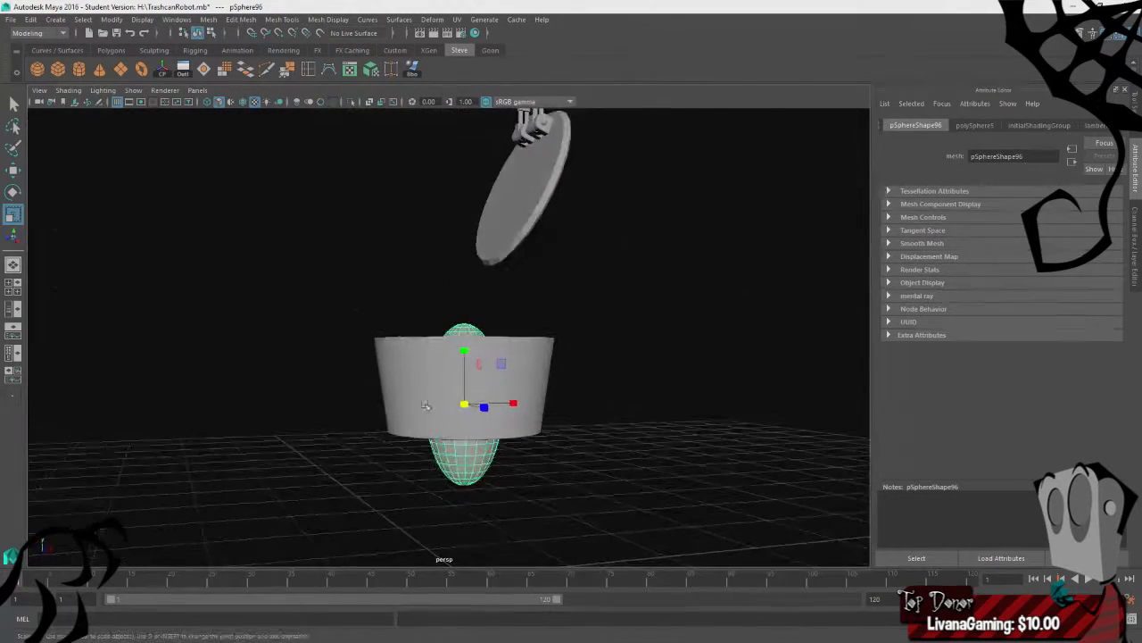
- Select the hollow cylinder and examine its profile and alignment with the ellipsoid in the side view
click(596, 447)
alt+drag(535, 416, 561, 357)
scroll(497, 370, up, 5)
click(501, 291)
click(556, 241)
alt+drag(555, 214, 606, 257)
key(space)
key(space)
key(space)
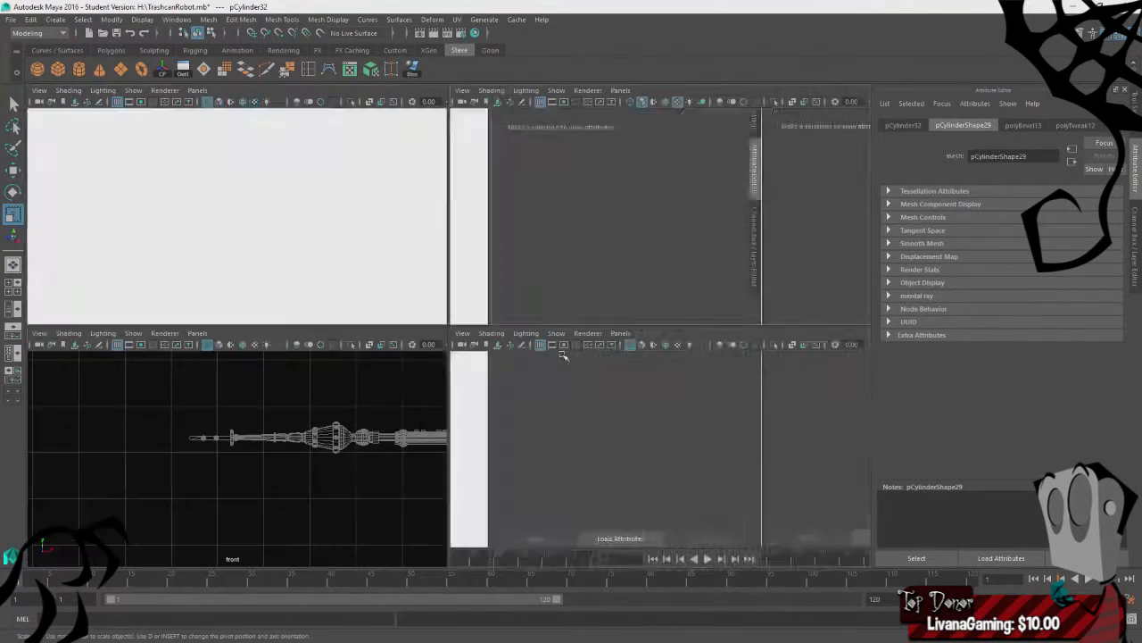
key(space)
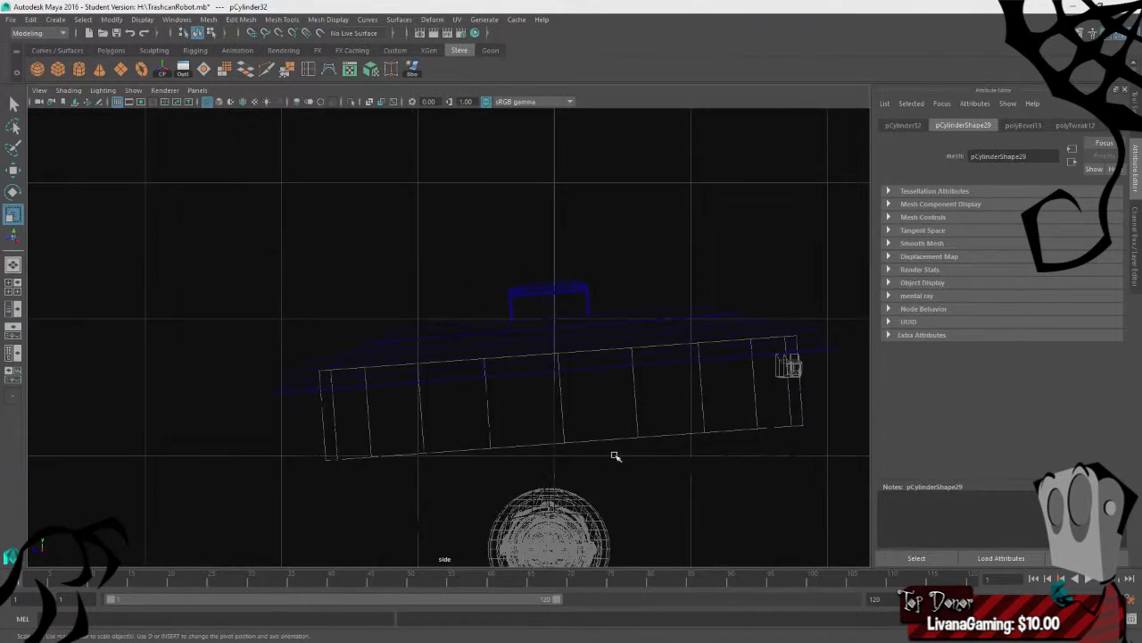
scroll(612, 459, down, 10)
alt+middle_drag(528, 482, 511, 410)
key(f)
scroll(577, 396, down, 8)
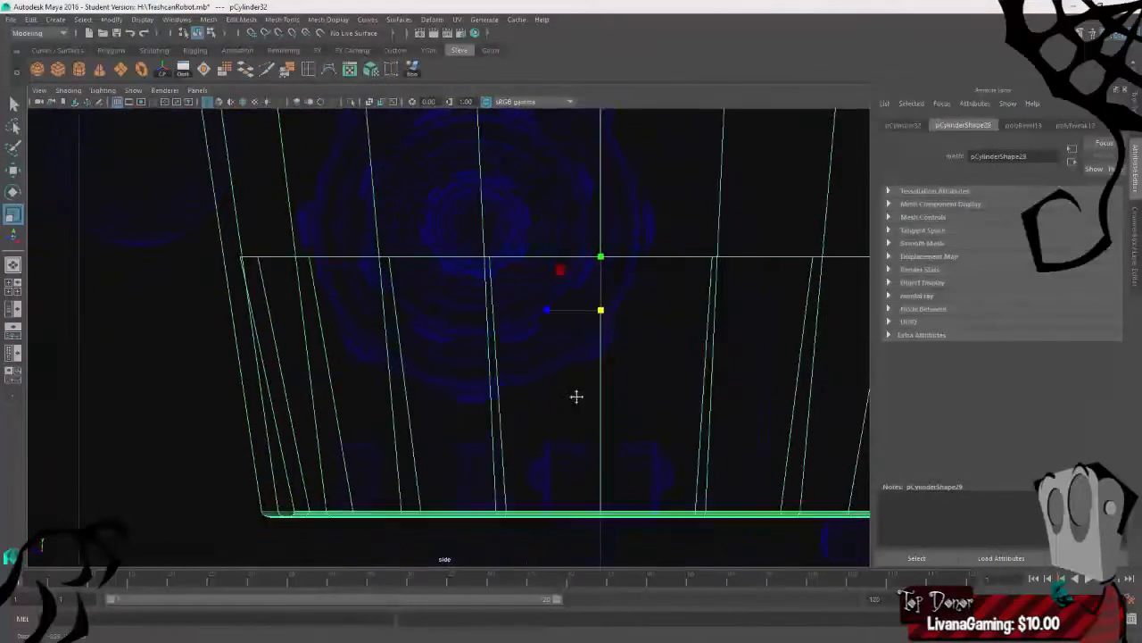
scroll(522, 388, up, 8)
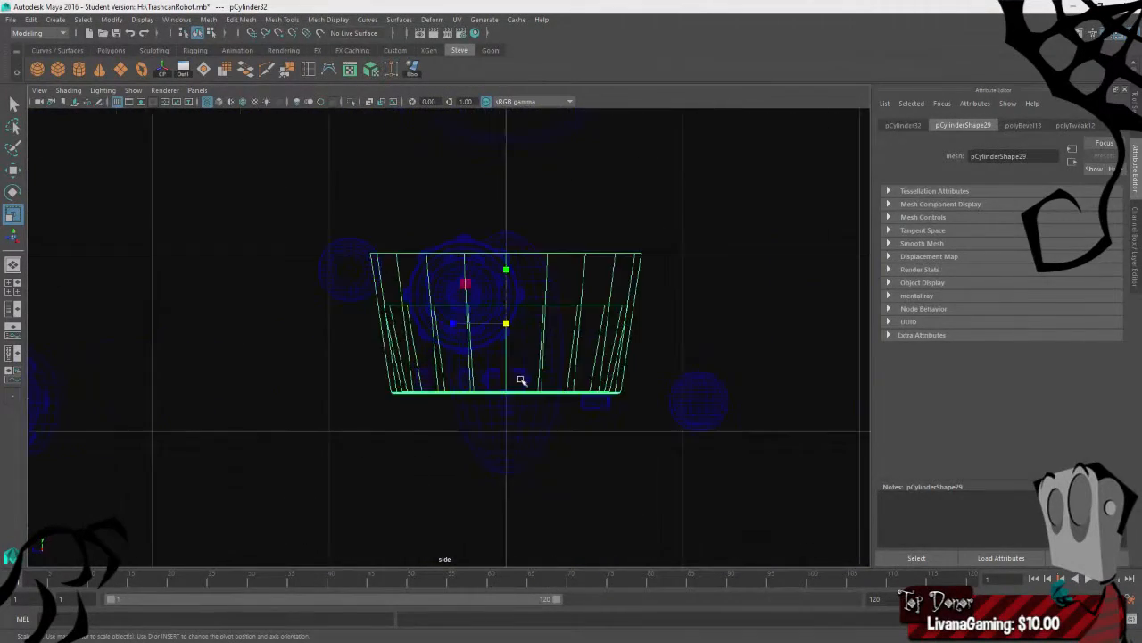
- Select the ellipsoid in the side view and raise it so only its lower tip extends below the cylinder
click(550, 480)
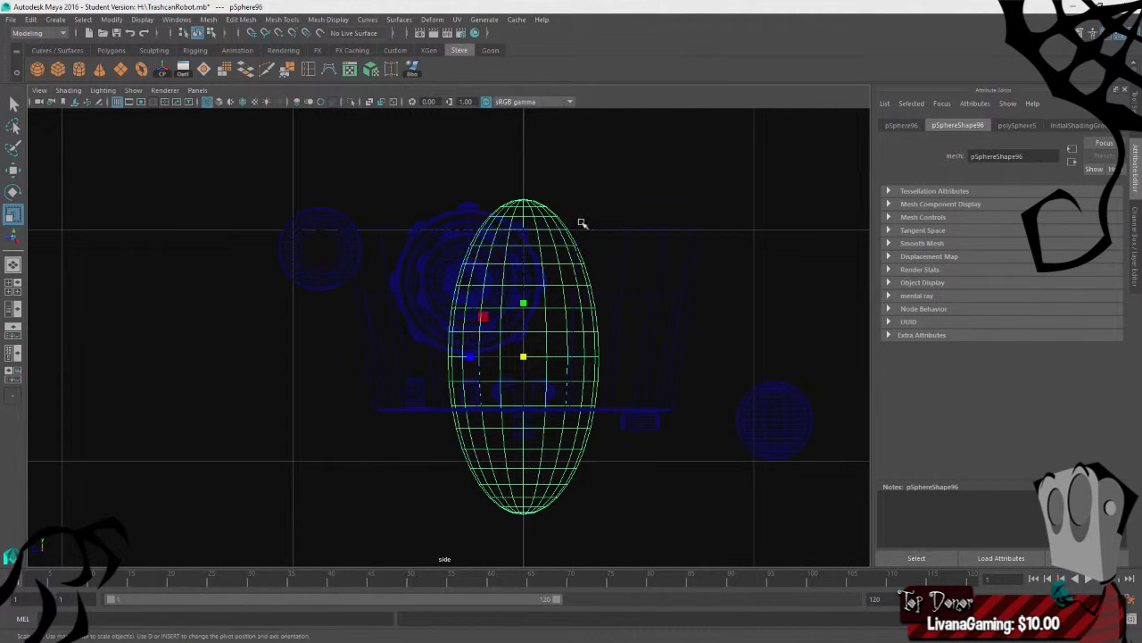
key(w)
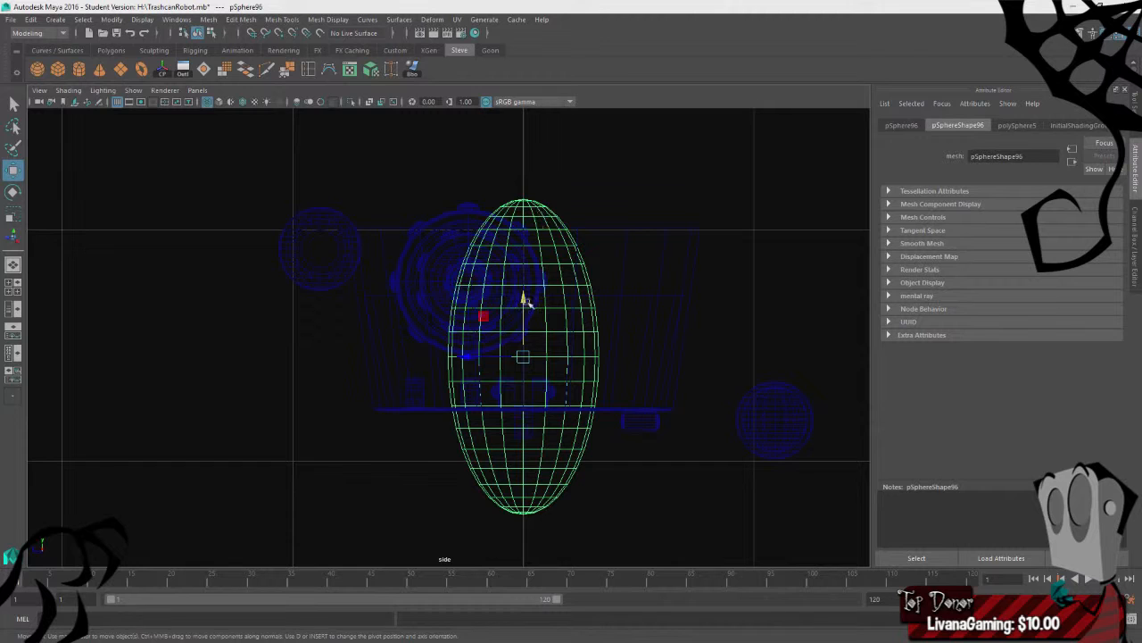
drag(527, 300, 525, 225)
alt+middle_drag(645, 164, 637, 189)
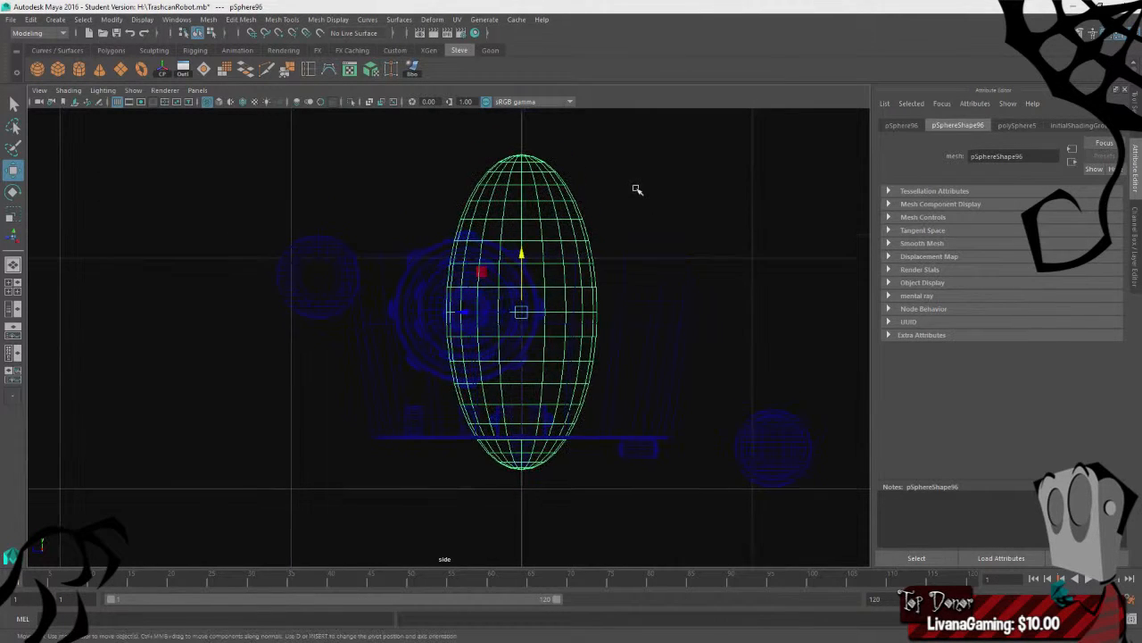
- Delete the rings of faces that form the ellipsoid's upper end
right_drag(637, 189, 612, 184)
drag(604, 133, 441, 192)
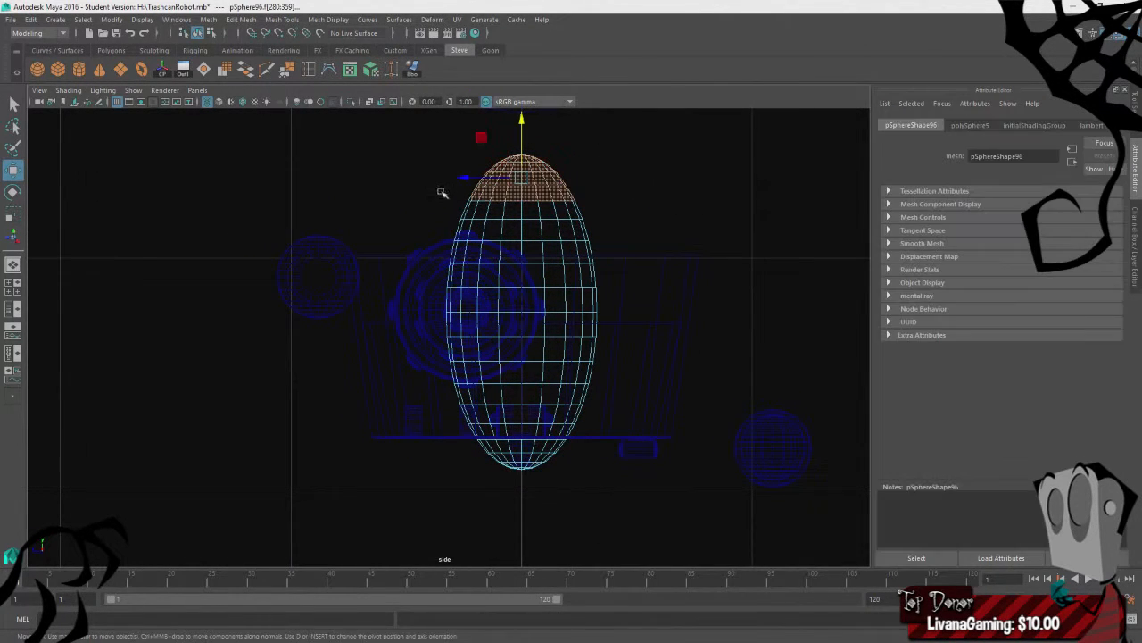
key(Delete)
- Select the open border edge loop at the ellipsoid's cut top in the perspective view and fill the hole
key(space)
key(space)
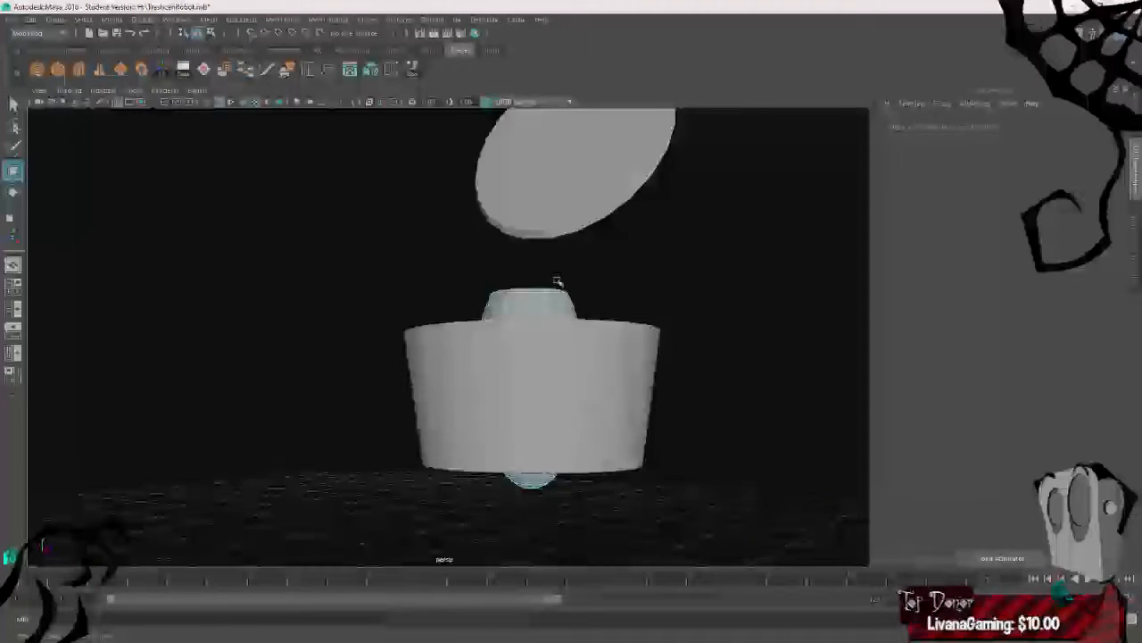
right_drag(674, 271, 675, 240)
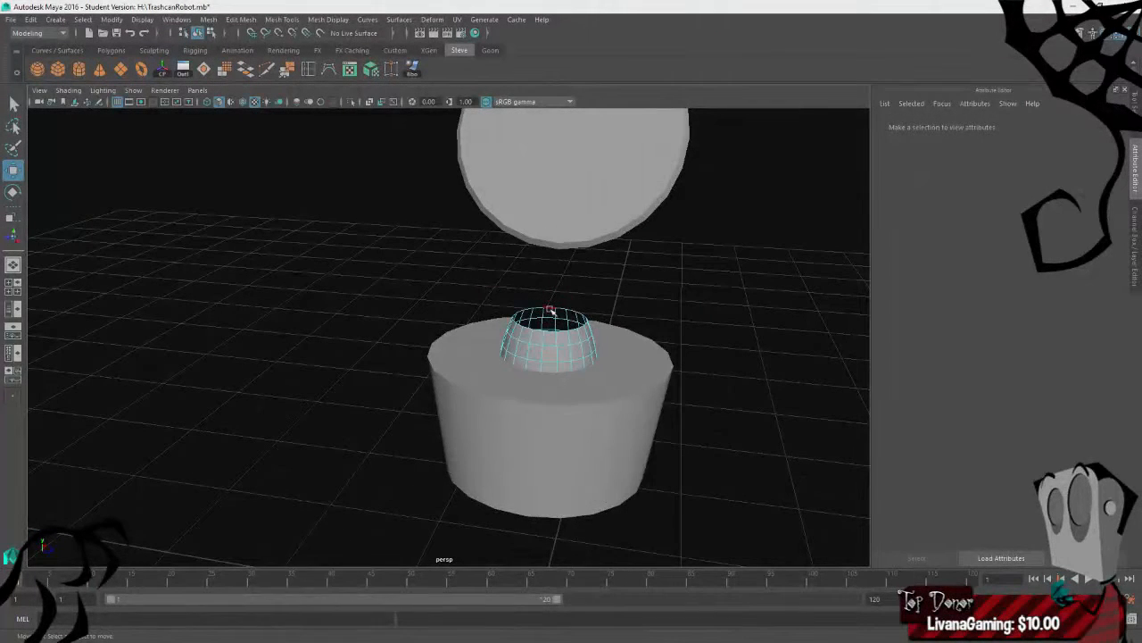
double_click(550, 310)
click(243, 20)
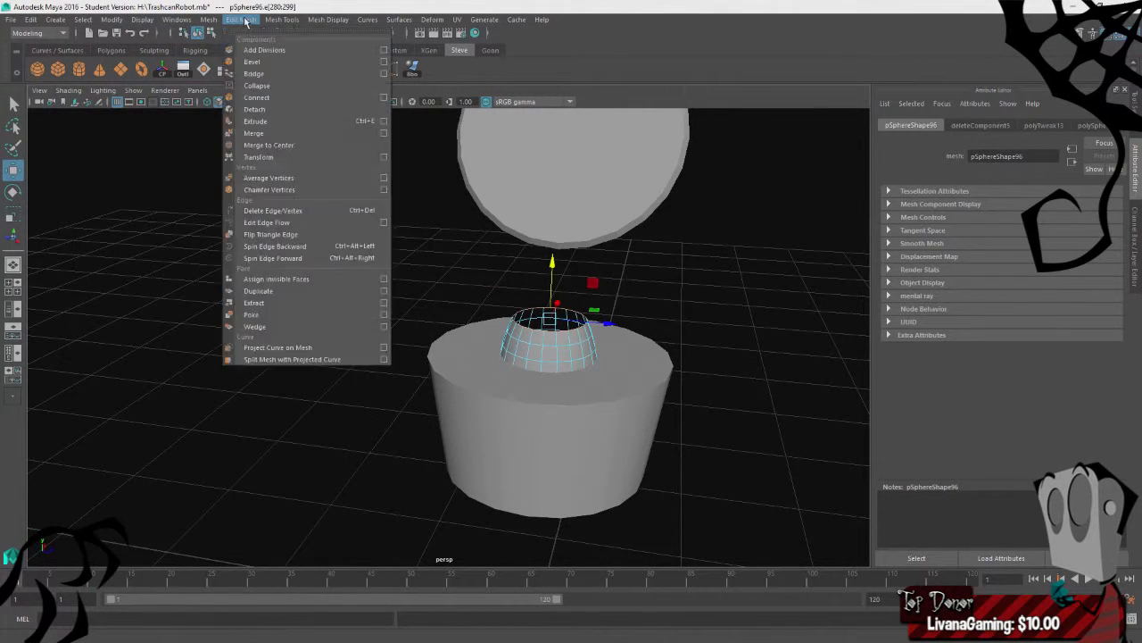
mouse_move(217, 22)
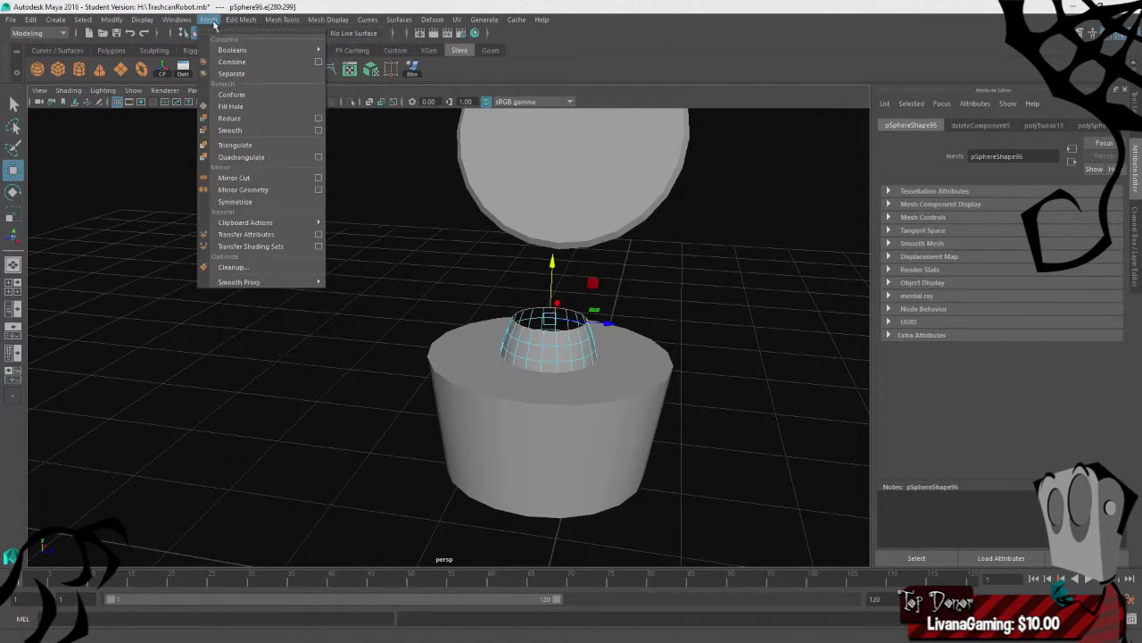
click(500, 73)
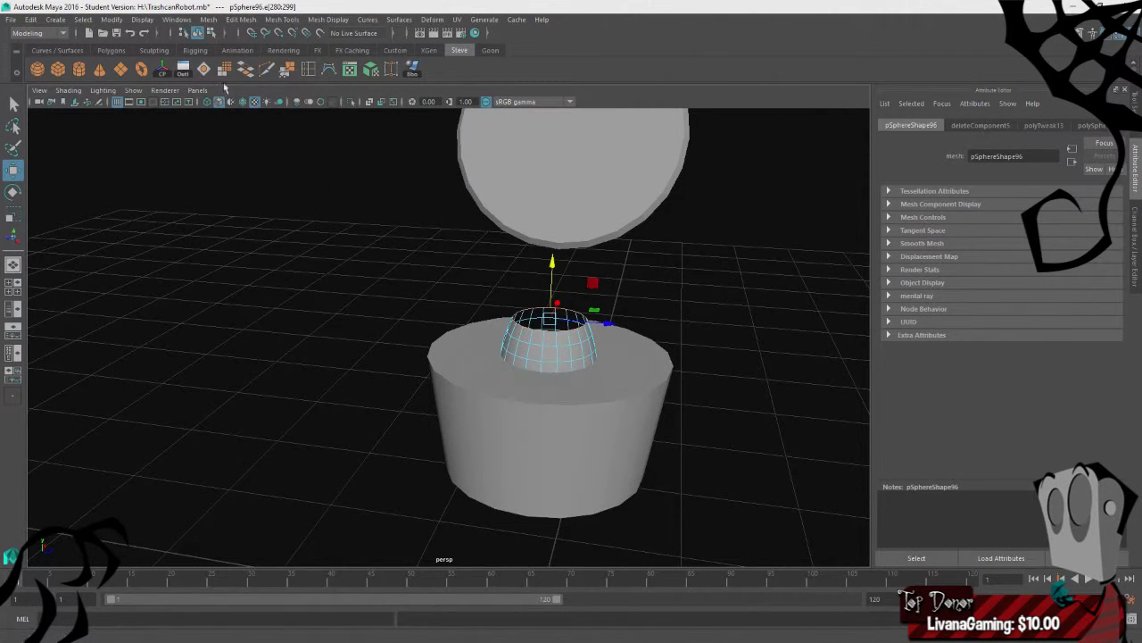
- Lower the capped ellipsoid in object mode until its flat top sits inside the hollow cylinder
click(691, 273)
right_click(688, 275)
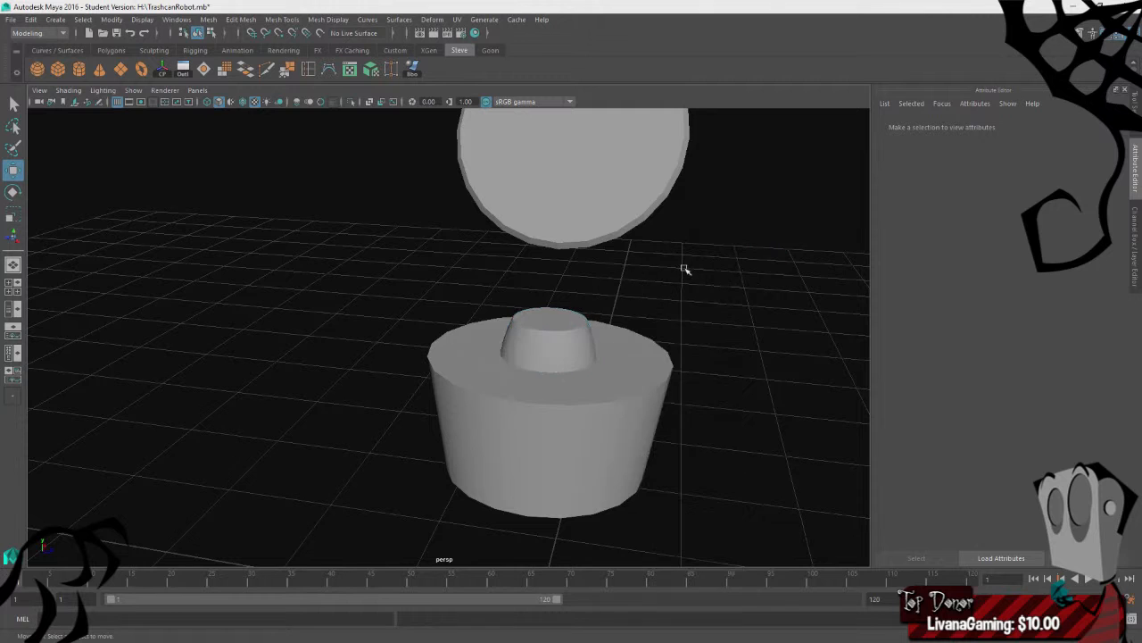
click(546, 319)
drag(543, 339, 548, 370)
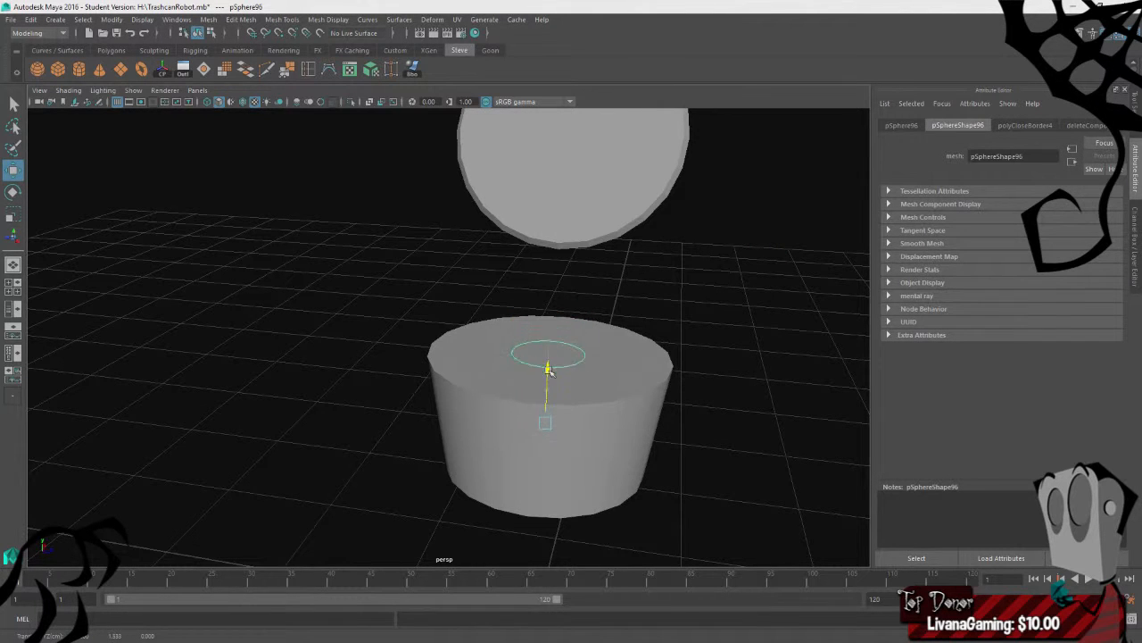
alt+drag(288, 390, 511, 412)
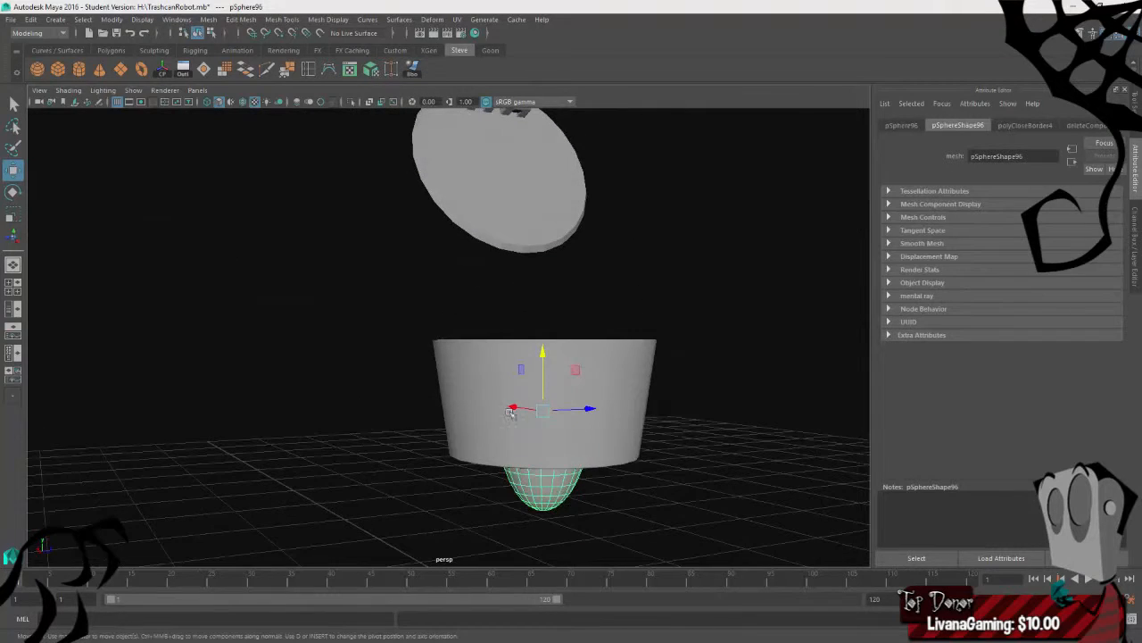
drag(547, 354, 548, 359)
alt+drag(702, 409, 607, 364)
click(555, 366)
alt+drag(309, 349, 689, 394)
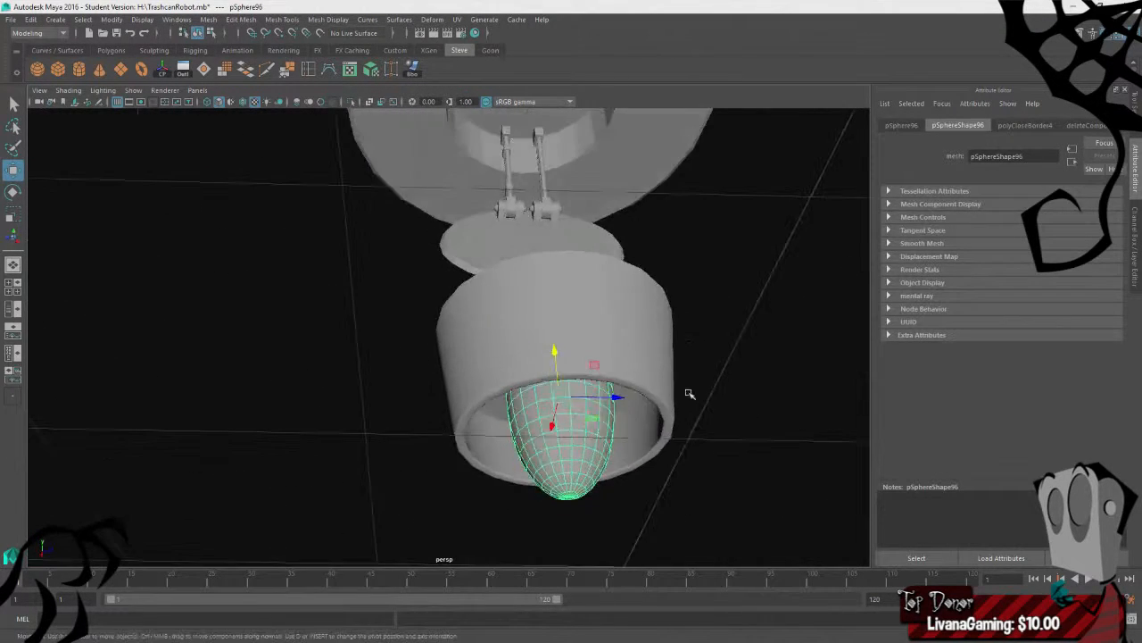
alt+drag(302, 386, 400, 350)
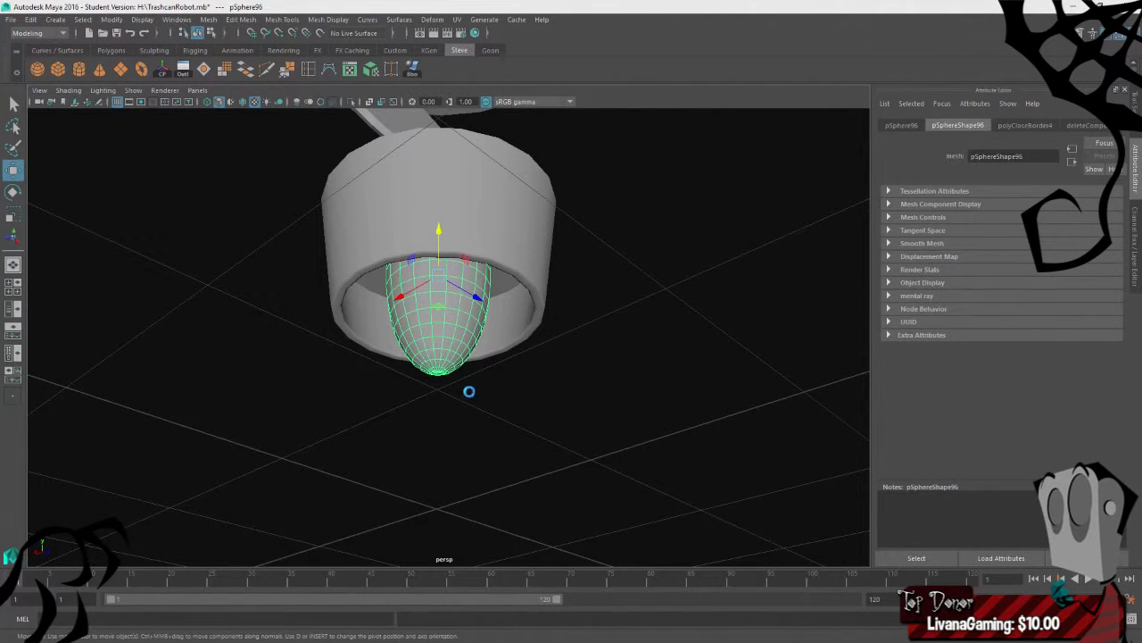
- Save the scene and deselect the ellipsoid
key(q)
key(ctrl+s)
click(545, 337)
key(w)
alt+drag(548, 340, 516, 468)
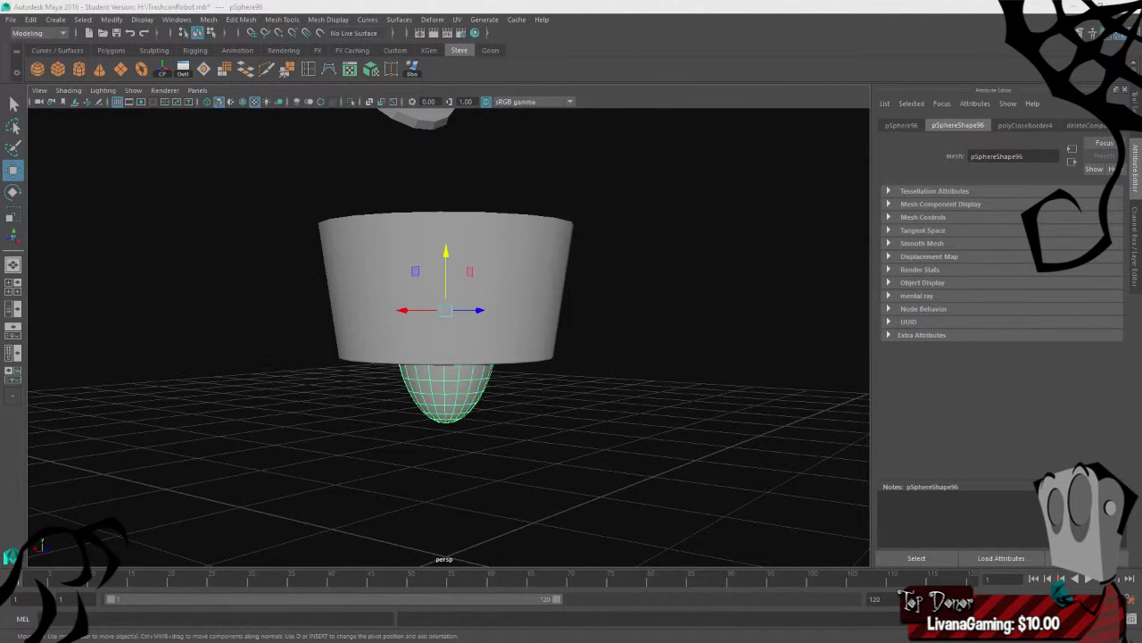
alt+drag(310, 469, 235, 452)
click(235, 452)
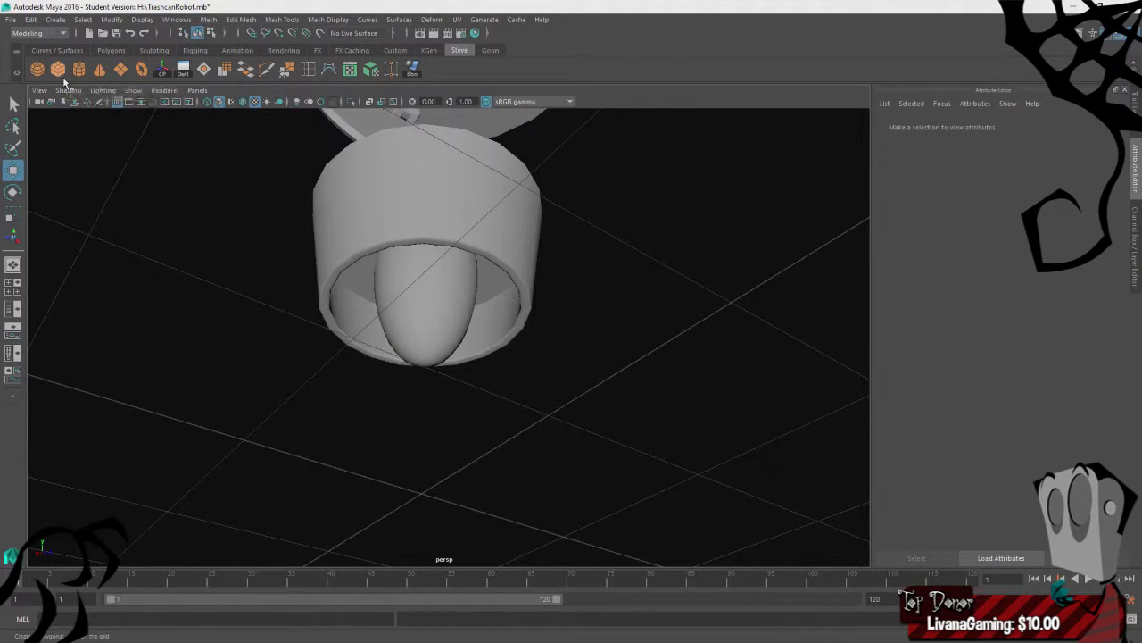
- Create a polygon cube below the base part and scale it into a small, thin block
click(63, 77)
alt+drag(357, 408, 600, 483)
key(e)
key(r)
mouse_move(429, 440)
mouse_down()
mouse_move(479, 444)
mouse_move(492, 420)
mouse_move(401, 402)
mouse_move(503, 364)
mouse_move(517, 390)
mouse_up()
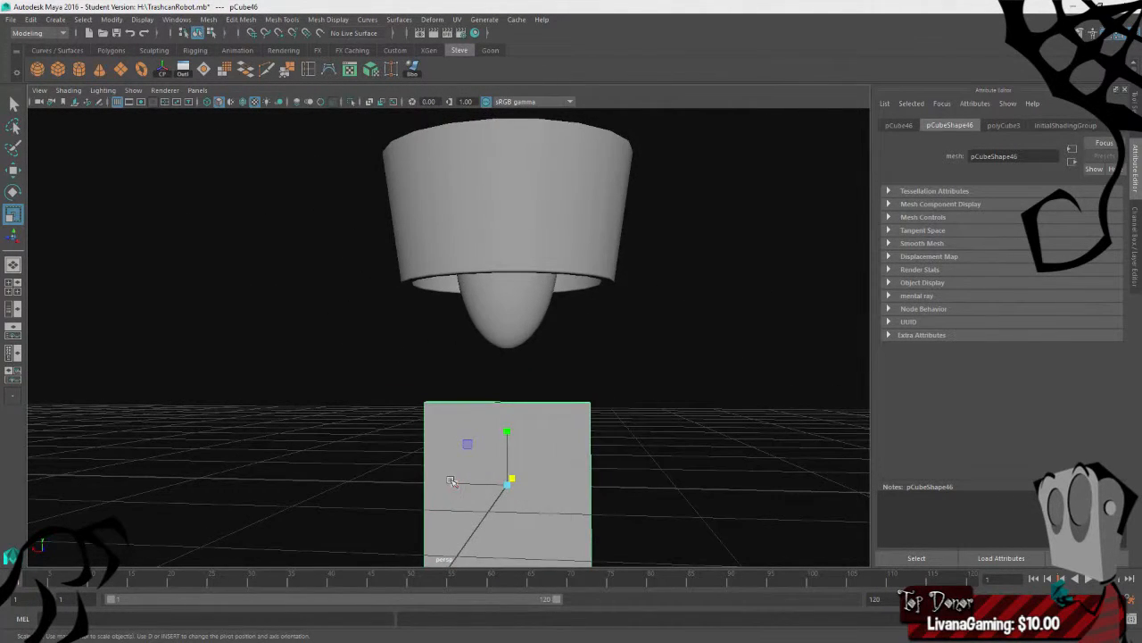
drag(450, 481, 508, 468)
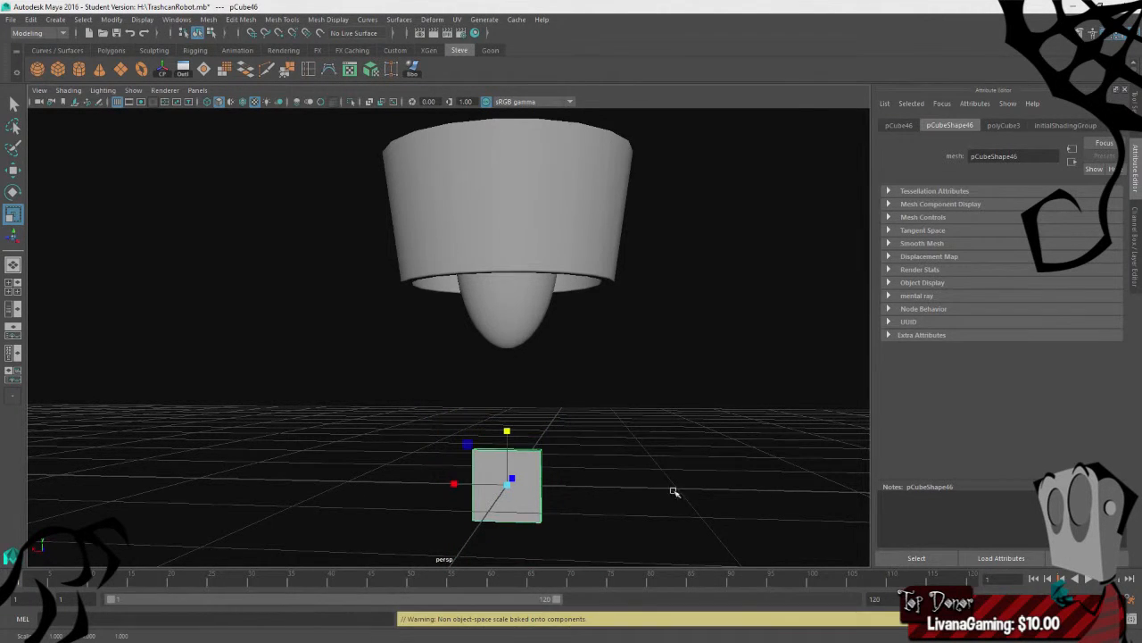
- Insert evenly spaced vertical and horizontal edge loops across the broad faces of the thin block
alt+drag(673, 492, 532, 287)
mouse_move(533, 287)
right_down()
mouse_move(532, 306)
mouse_move(531, 288)
right_up()
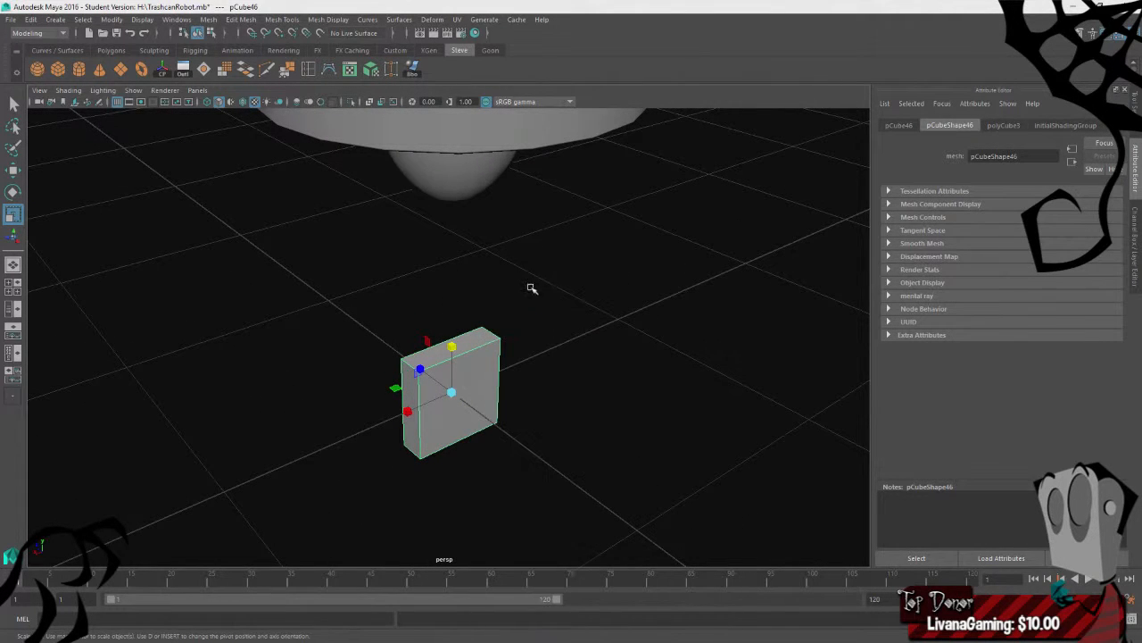
click(309, 70)
click(459, 359)
alt+drag(460, 358, 393, 413)
- Undo the horizontal edge loops on the block, keeping the three vertical ones, and return to object mode
right_drag(559, 288, 612, 271)
key(w)
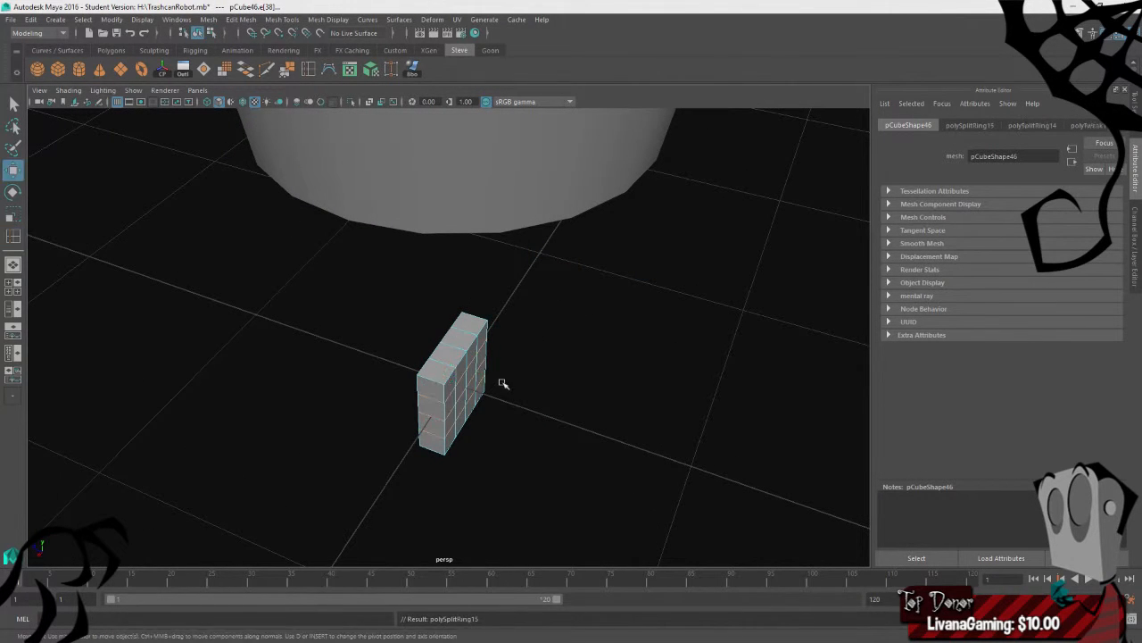
key(e)
click(586, 394)
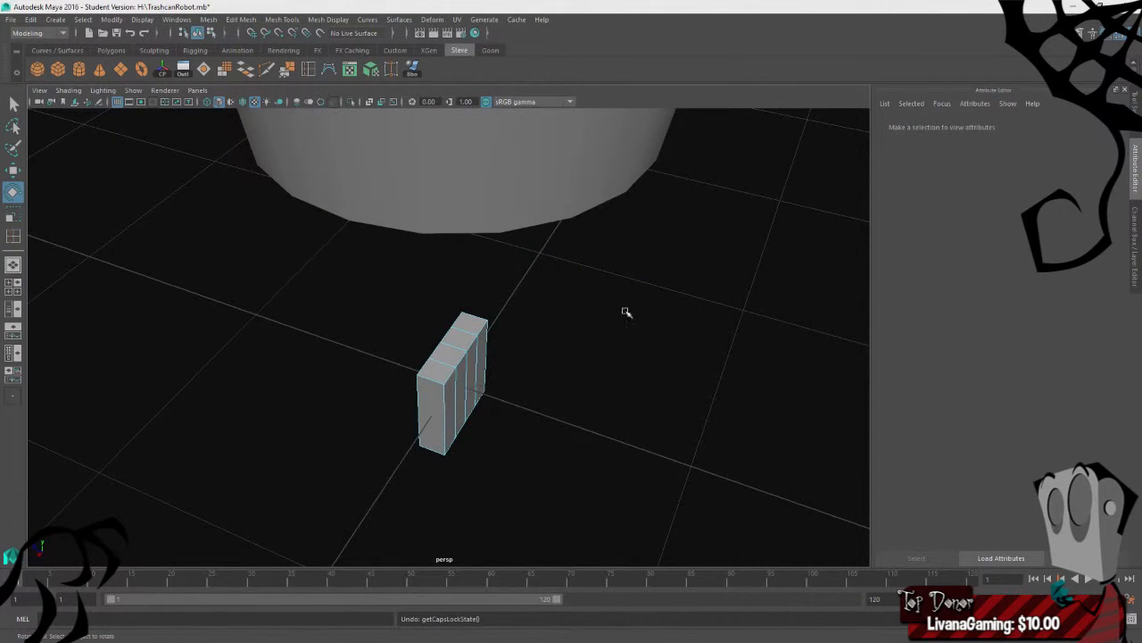
right_drag(627, 312, 656, 279)
- Select the divided block and scale it along its thickness
key(q)
click(451, 385)
key(e)
key(r)
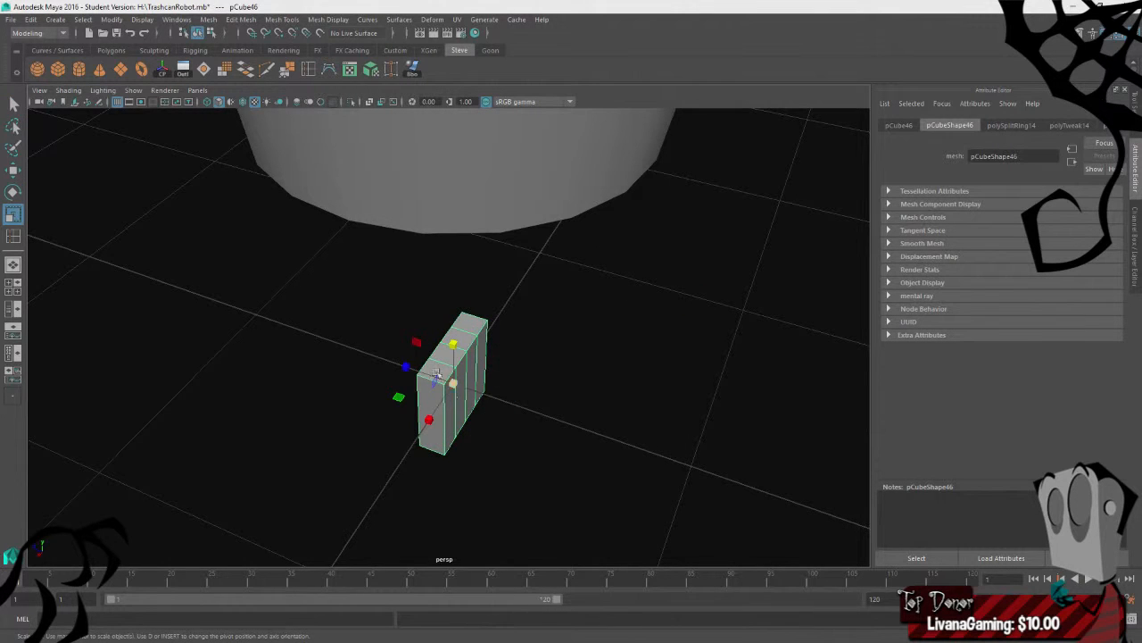
drag(406, 367, 575, 340)
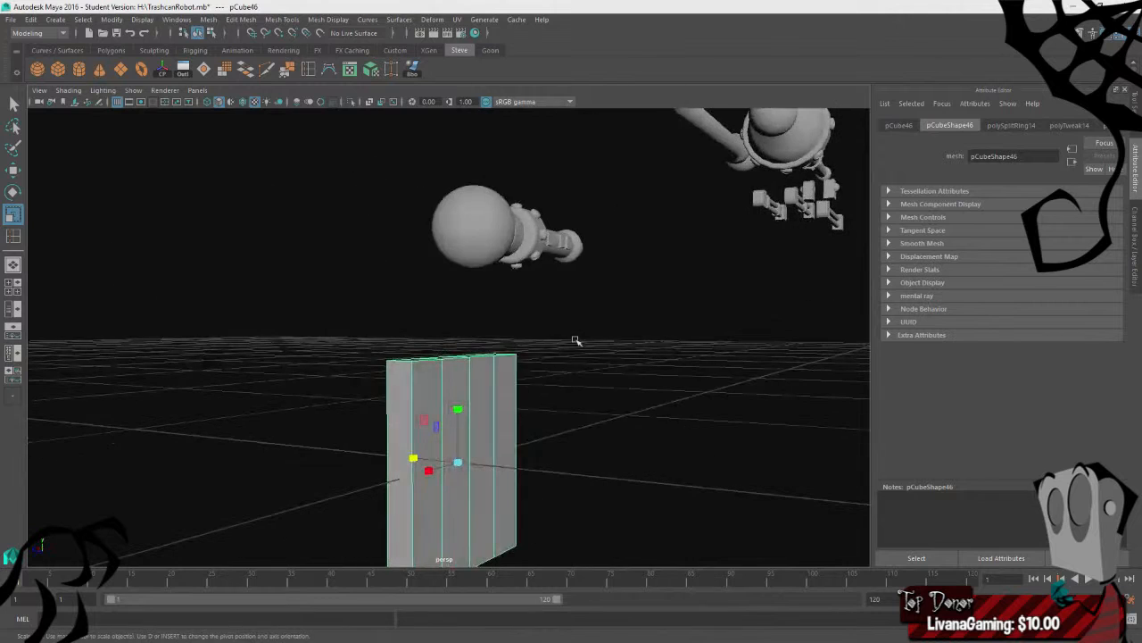
- Bevel the two vertical edges at one narrow end of the block and raise the bevel segments to round that end
right_drag(576, 340, 573, 286)
click(395, 386)
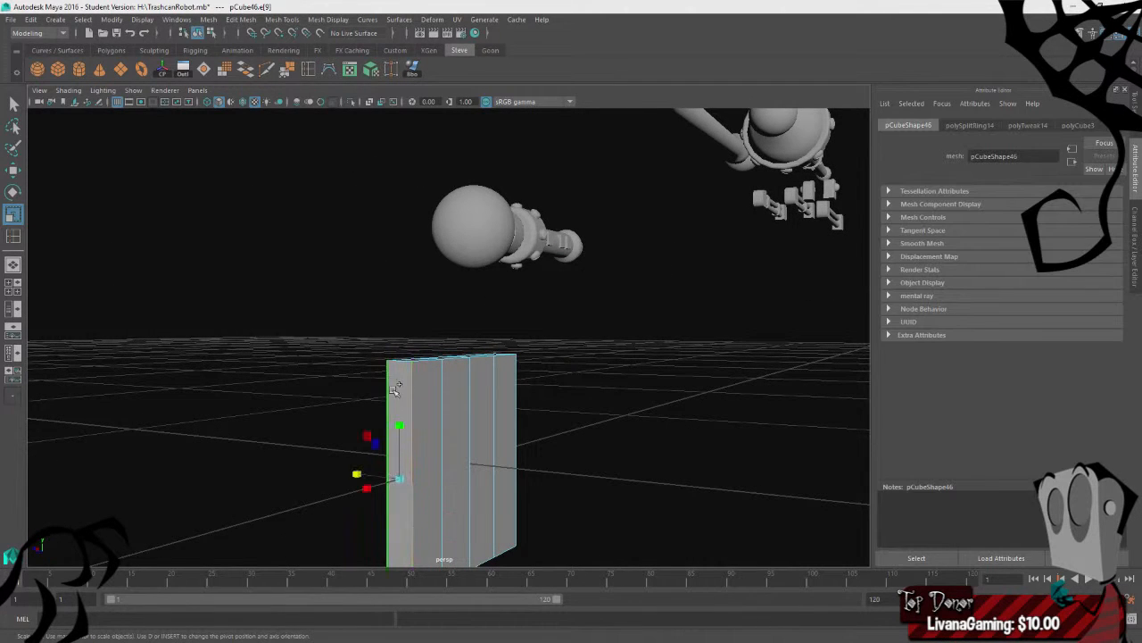
click(241, 19)
click(259, 57)
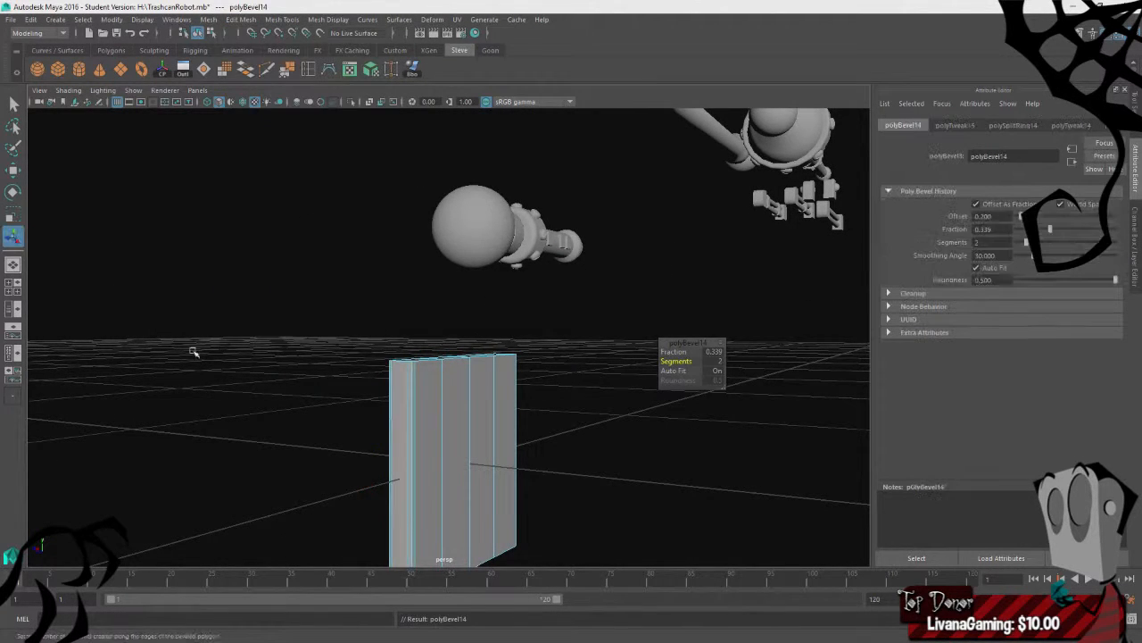
alt+drag(193, 351, 645, 405)
drag(677, 361, 540, 294)
- Bow the block into a shallow curve by moving its middle vertical edge sideways with soft selection, and return to object mode
right_drag(540, 294, 541, 266)
click(447, 381)
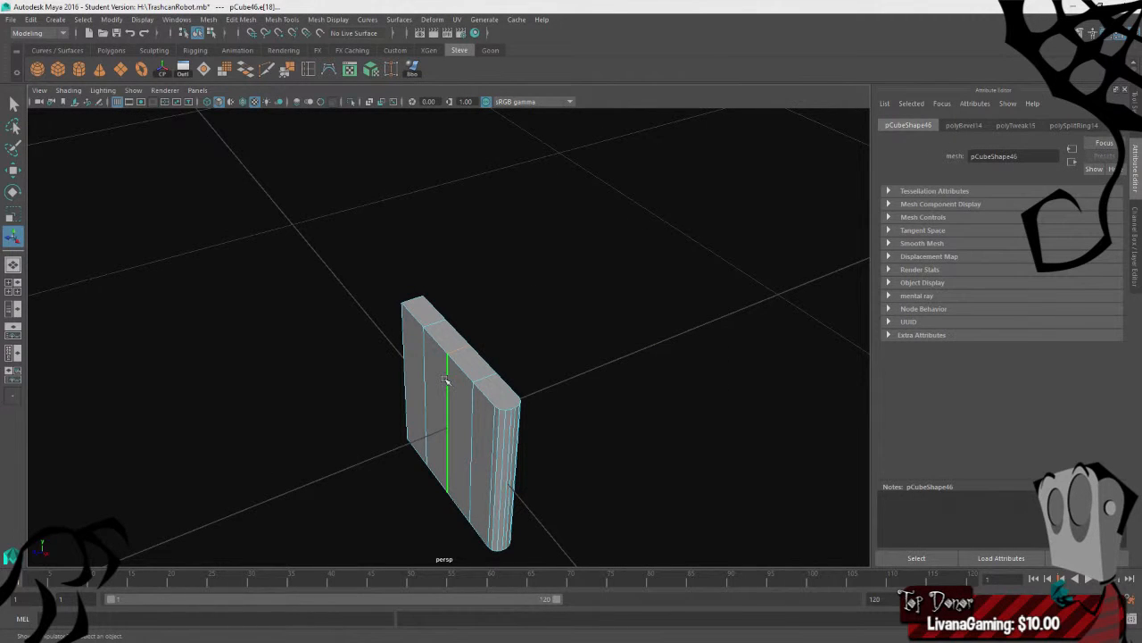
key(w)
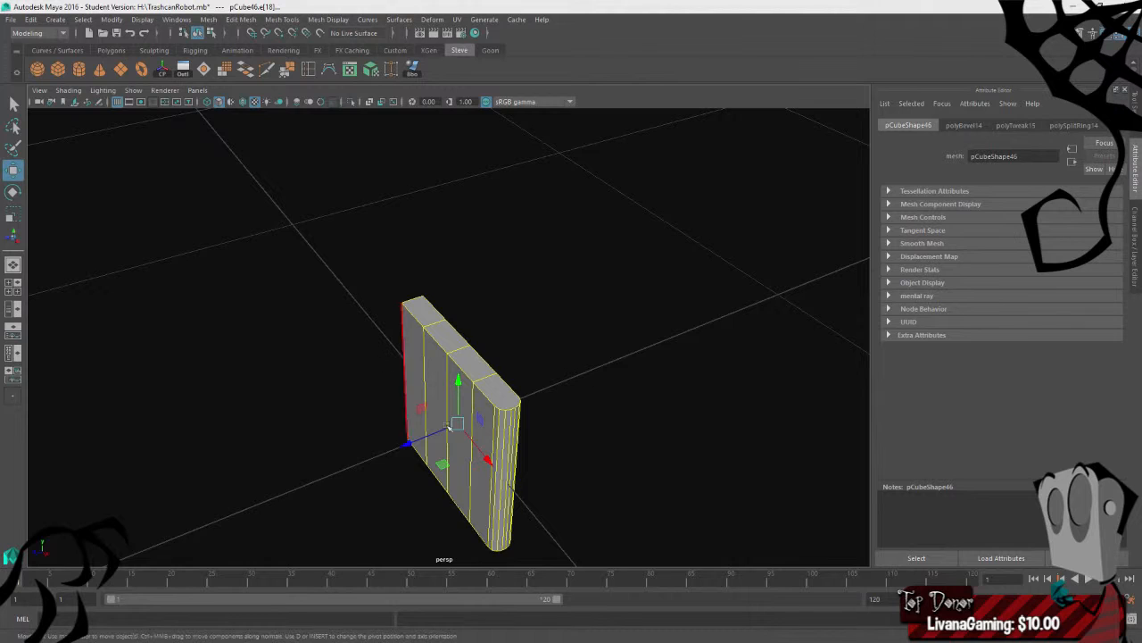
scroll(450, 427, down, 4)
key(b)
drag(686, 356, 415, 404)
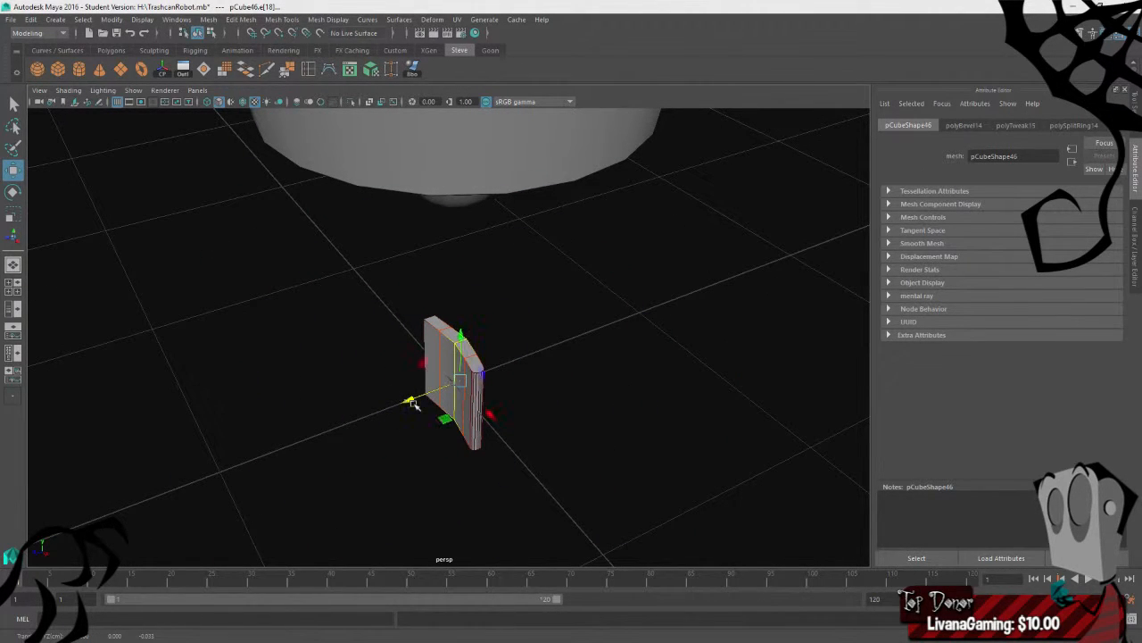
key(ctrl+z)
key(e)
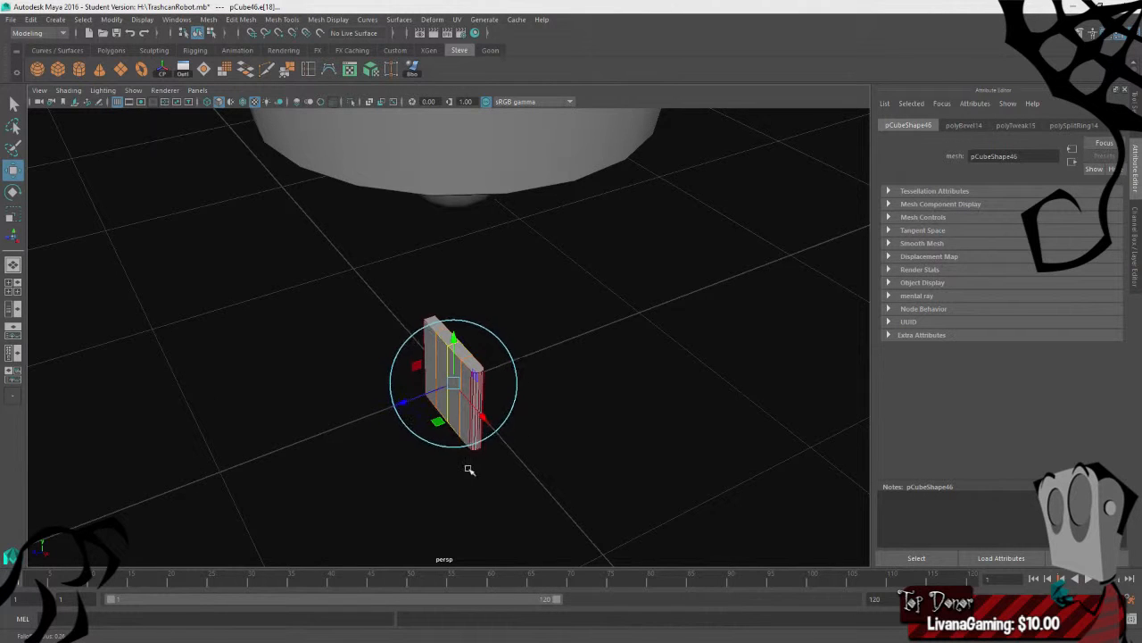
key(w)
drag(404, 403, 413, 401)
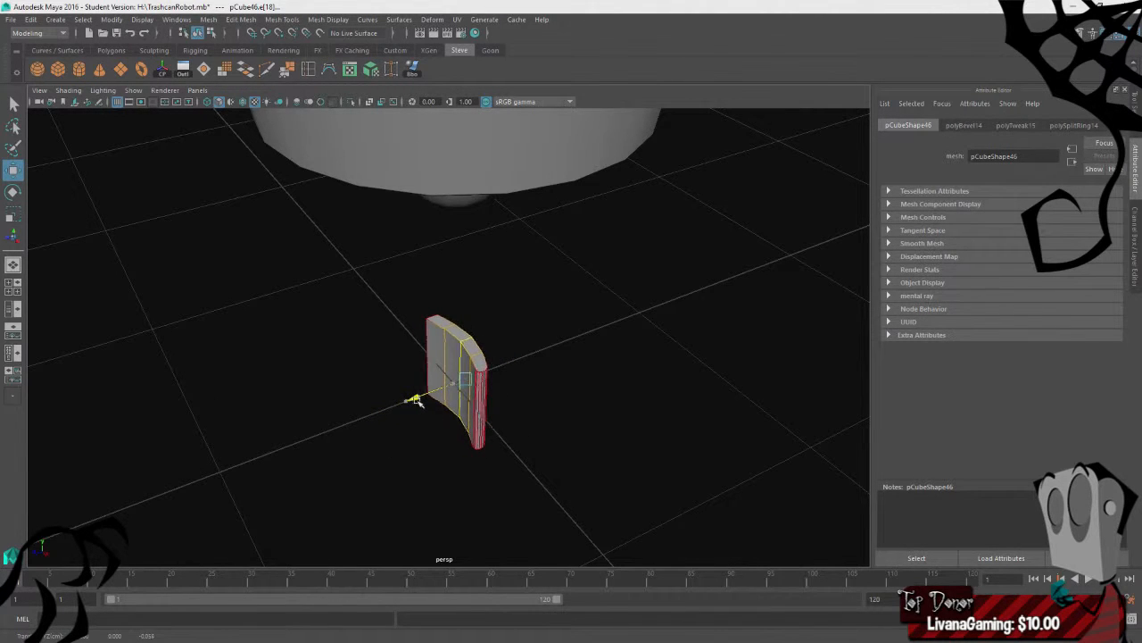
alt+drag(609, 371, 470, 294)
right_drag(471, 295, 516, 266)
click(487, 320)
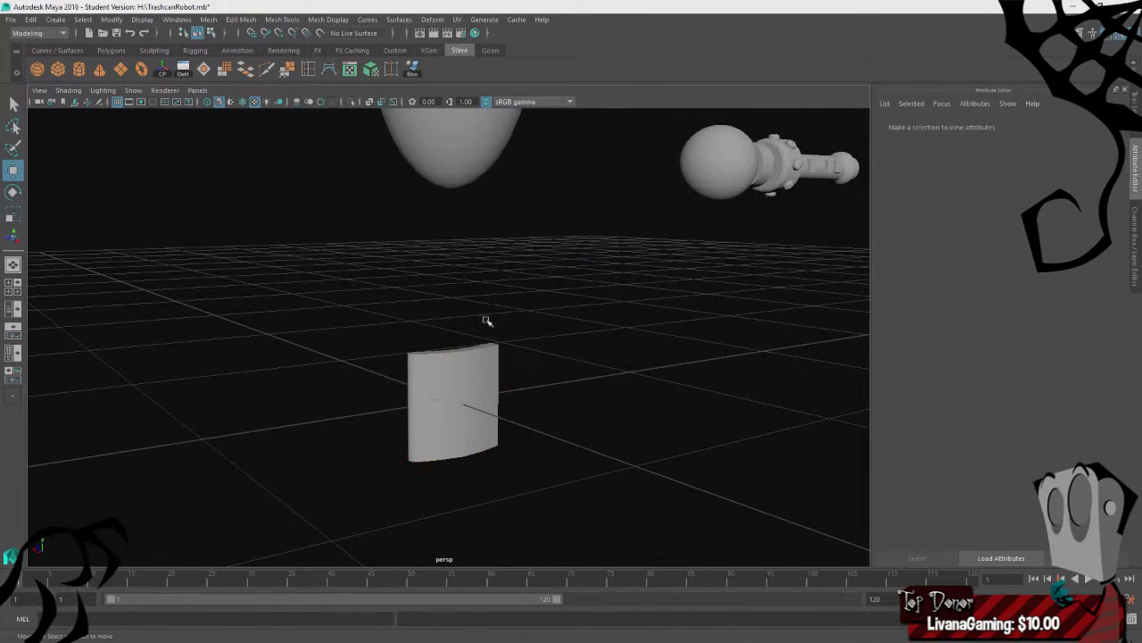
- Select the faces of the block's rounded end and scale them down vertically with soft selection so the block tapers toward that end
click(419, 422)
alt+drag(418, 422, 565, 346)
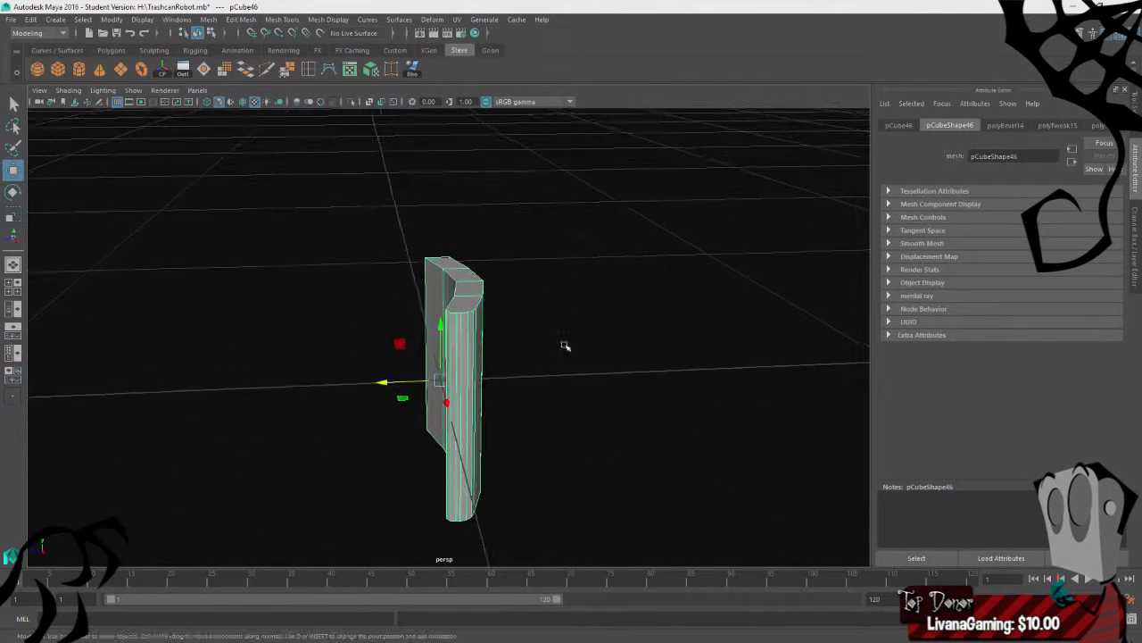
right_drag(573, 287, 575, 331)
click(455, 420)
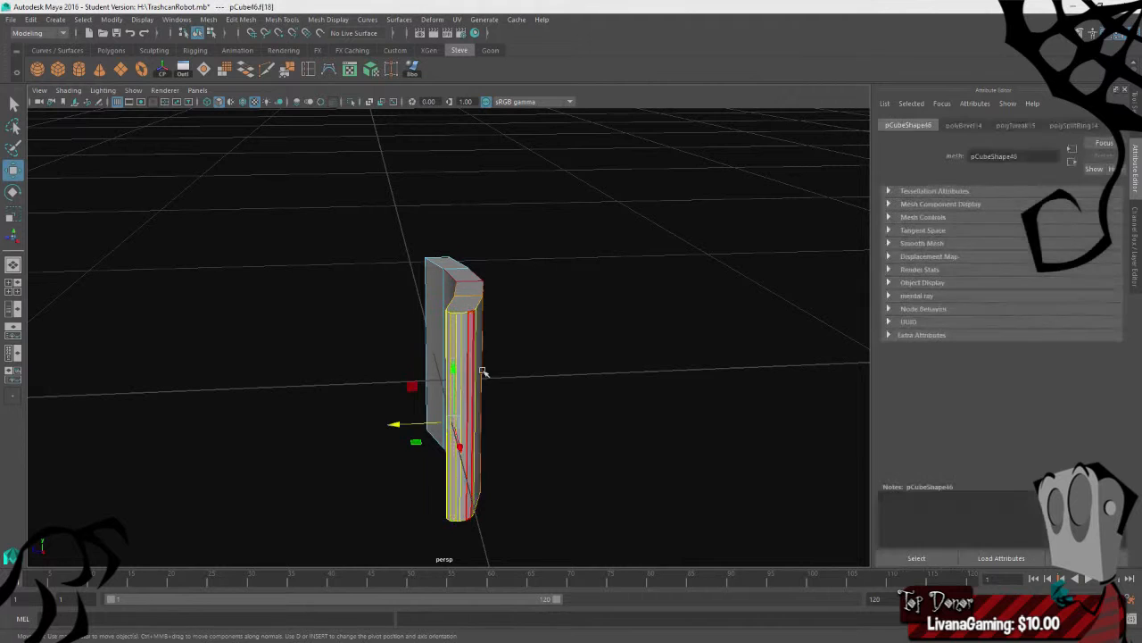
key(e)
key(r)
drag(452, 371, 501, 429)
key(v)
drag(439, 480, 517, 479)
key(ctrl+z)
key(b)
drag(250, 413, 314, 410)
drag(368, 350, 373, 368)
alt+drag(612, 401, 509, 387)
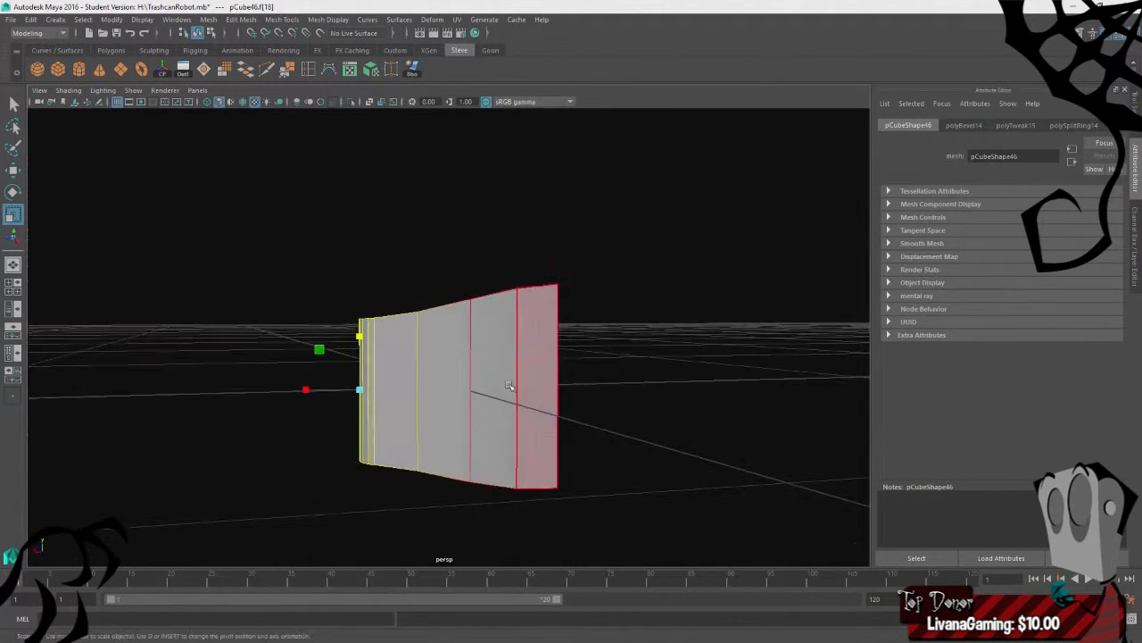
- Lower the rounded end's faces with soft selection to level the block's underside, and return to object mode
key(w)
drag(365, 344, 497, 230)
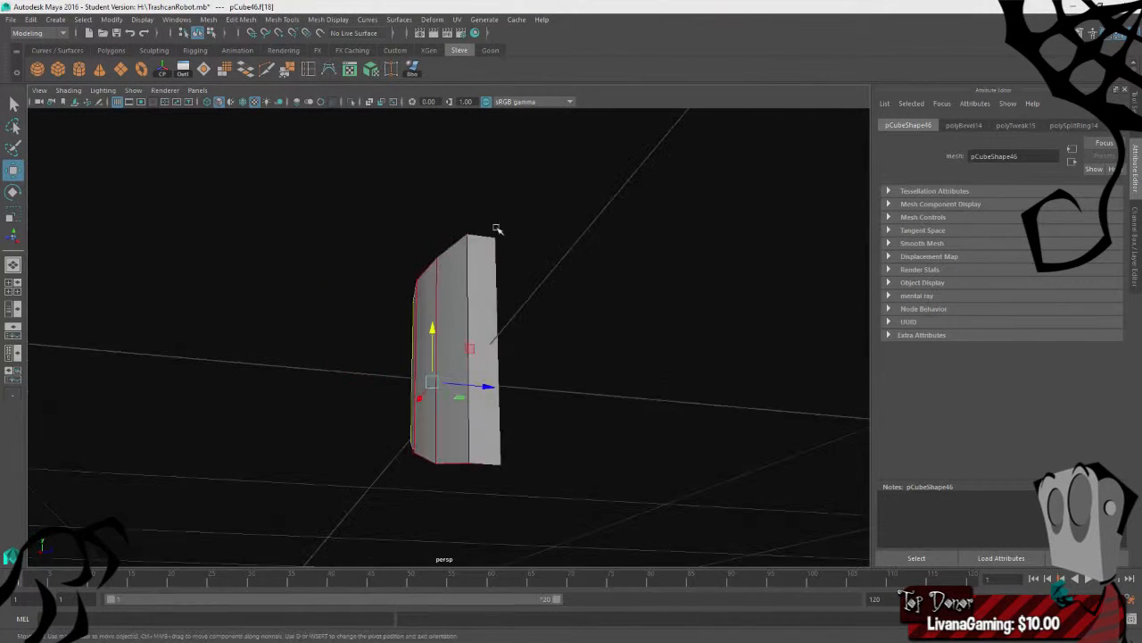
right_drag(579, 211, 635, 194)
- Select the curved blade and raise it into the hollow base part around the ellipsoid core
click(466, 324)
scroll(519, 419, down, 5)
alt+drag(519, 420, 473, 429)
drag(456, 316, 454, 128)
scroll(480, 306, down, 3)
alt+middle_drag(479, 306, 474, 441)
drag(502, 323, 505, 261)
- In the top view, place the blade's pivot at its square end and shift that end to the centre of the base
key(space)
key(space)
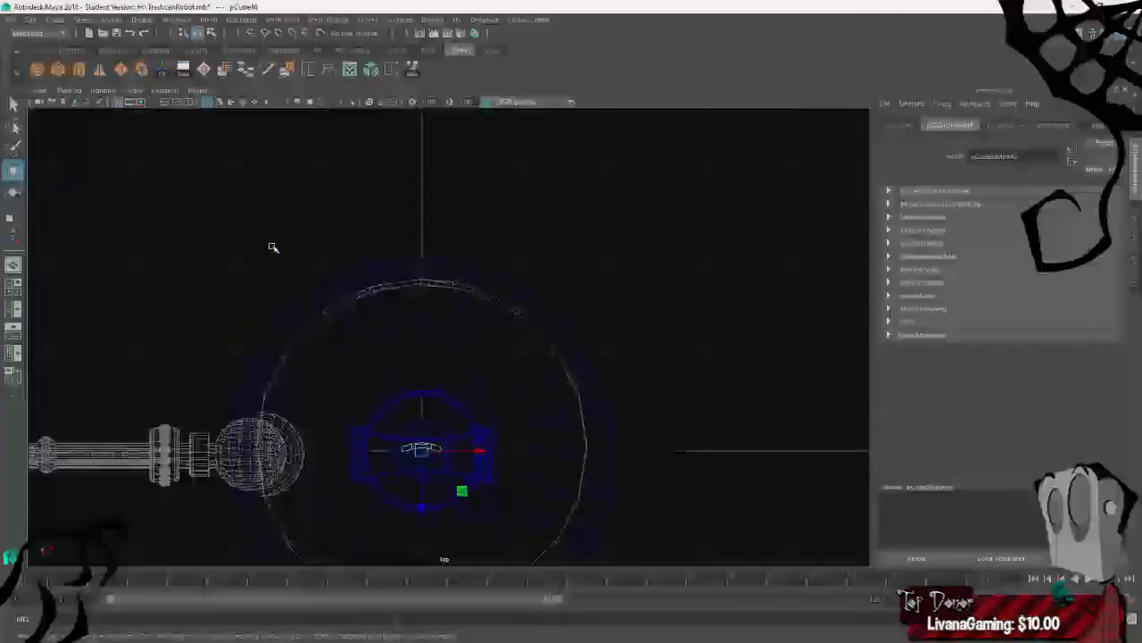
scroll(566, 485, up, 5)
alt+middle_drag(492, 432, 503, 505)
scroll(485, 474, down, 10)
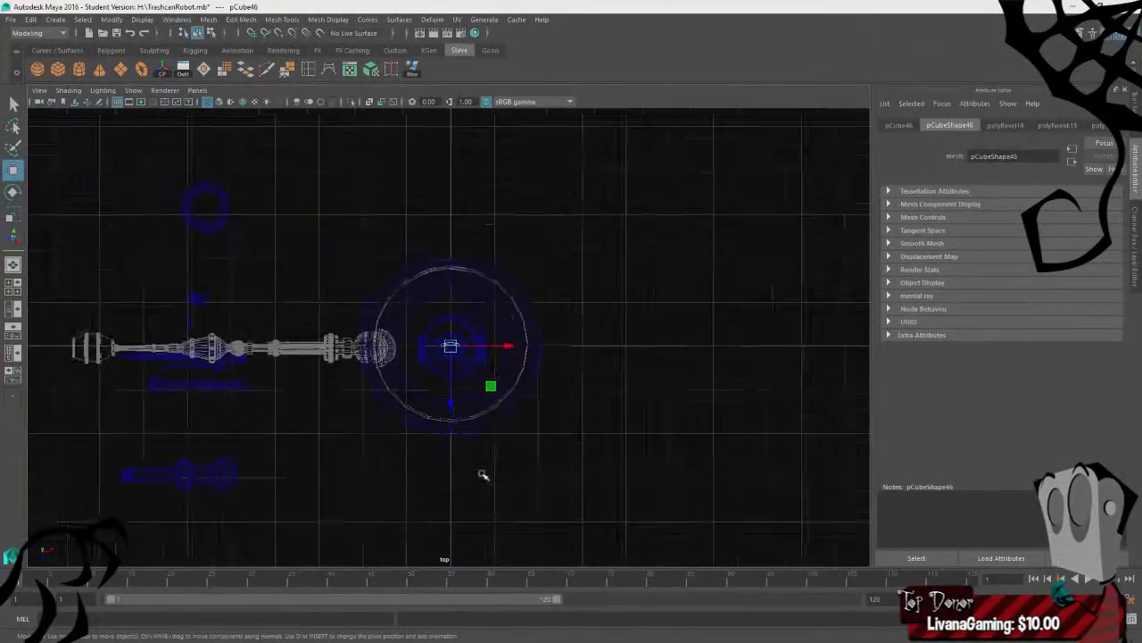
scroll(503, 488, up, 4)
scroll(505, 493, up, 8)
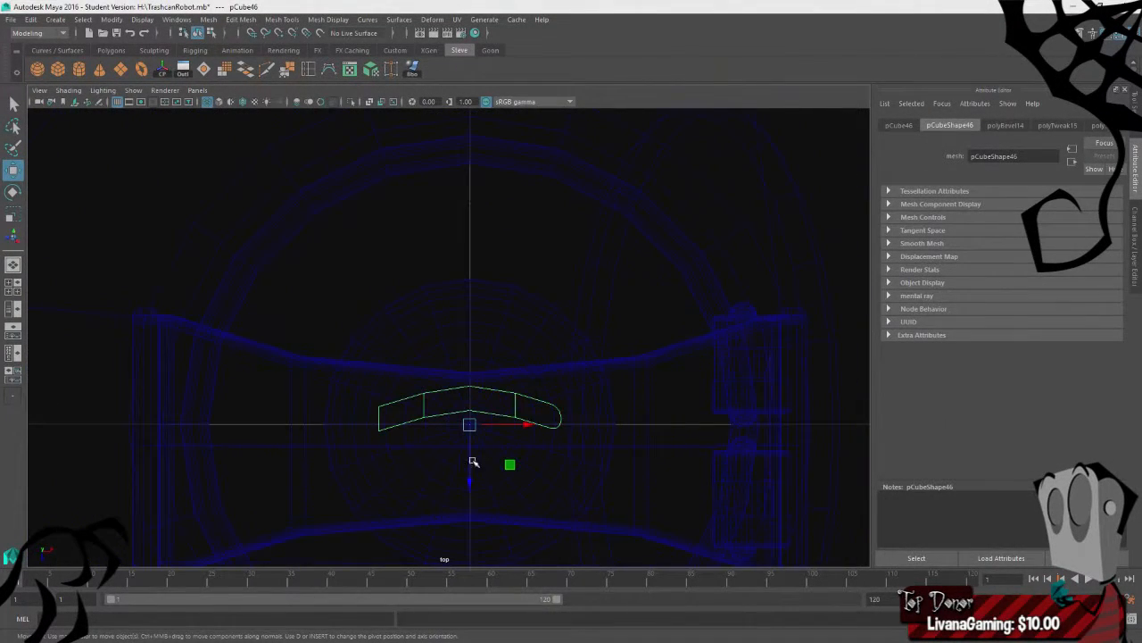
mouse_move(526, 422)
mouse_down()
mouse_move(651, 447)
mouse_move(622, 454)
mouse_move(602, 423)
mouse_move(525, 417)
mouse_up()
key(d)
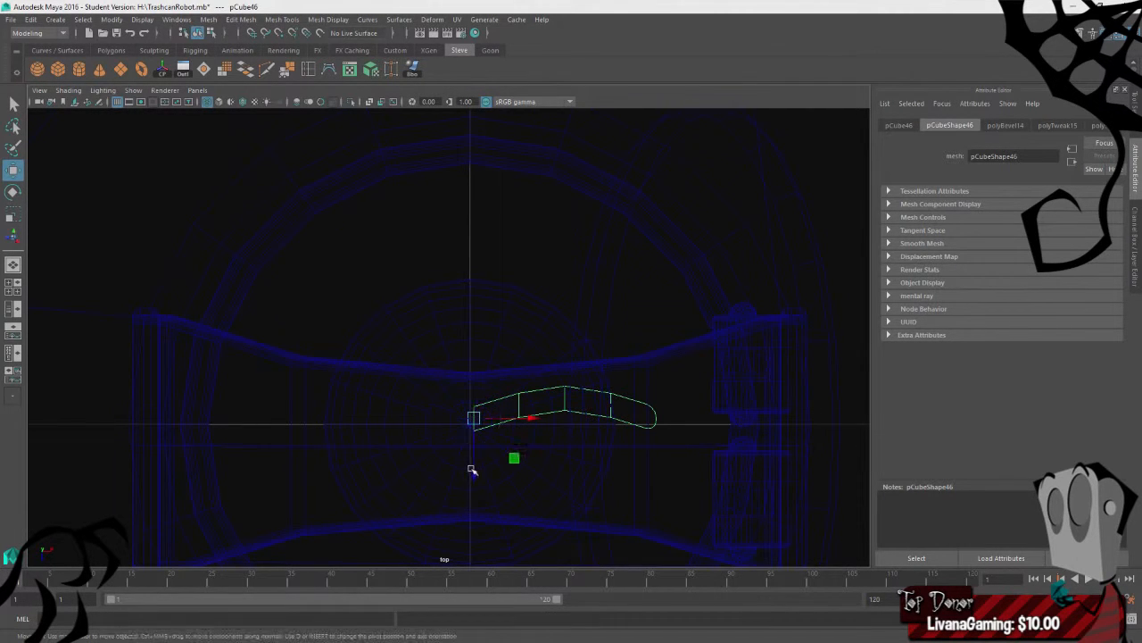
- Align the blade's square end with the horizontal centre axis and slide the blade outward between the core and the base wall
drag(473, 473, 477, 477)
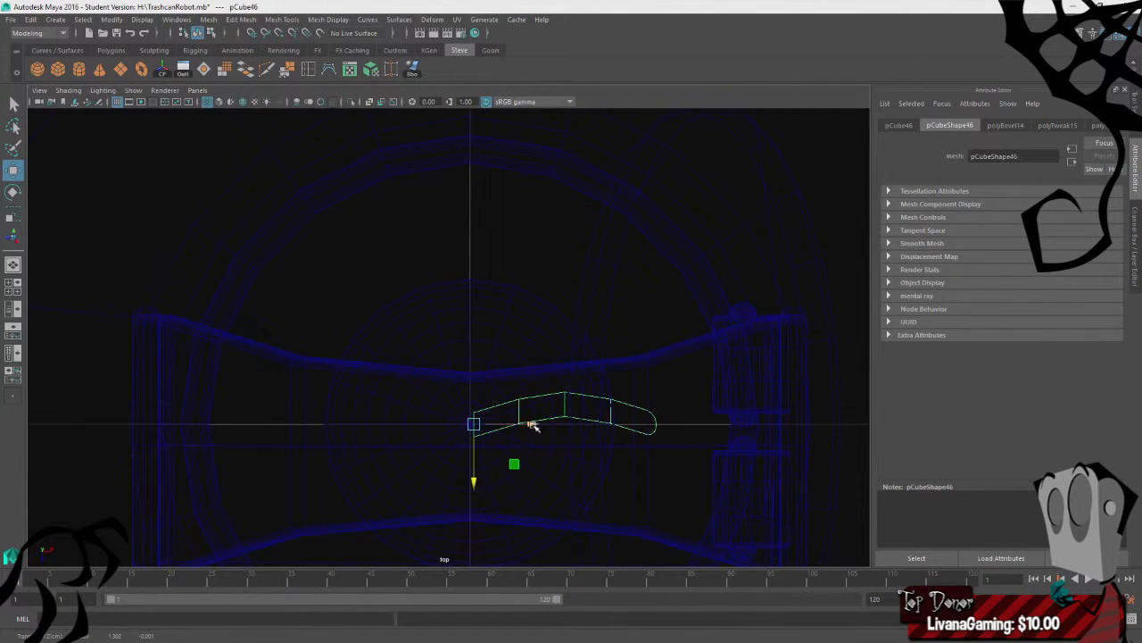
drag(528, 425, 602, 440)
key(space)
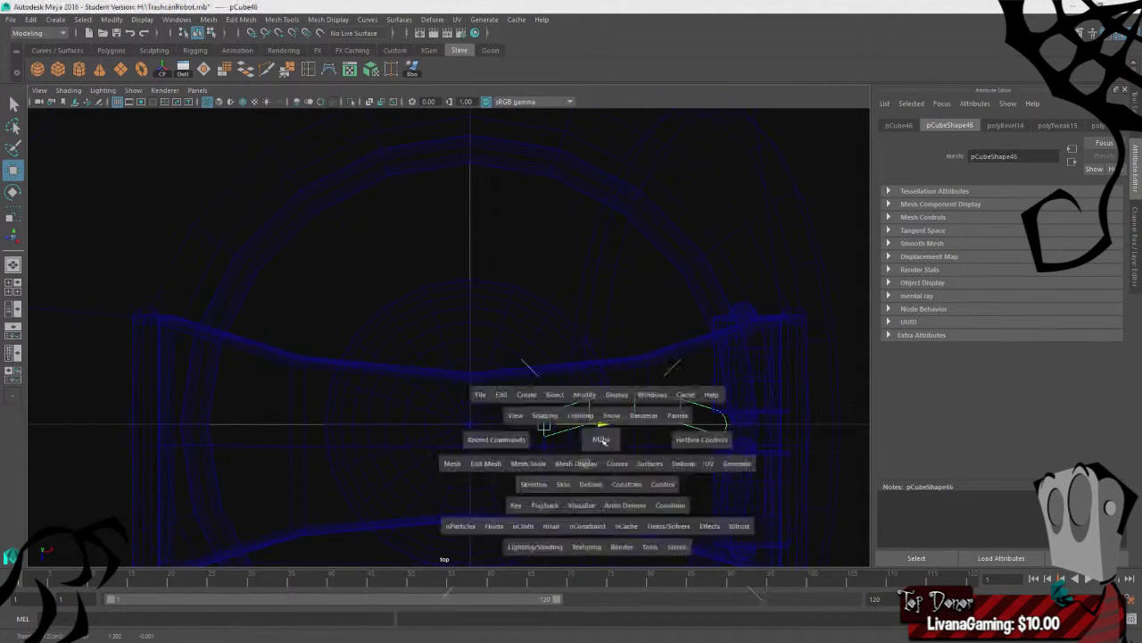
key(space)
click(669, 370)
alt+drag(670, 370, 429, 413)
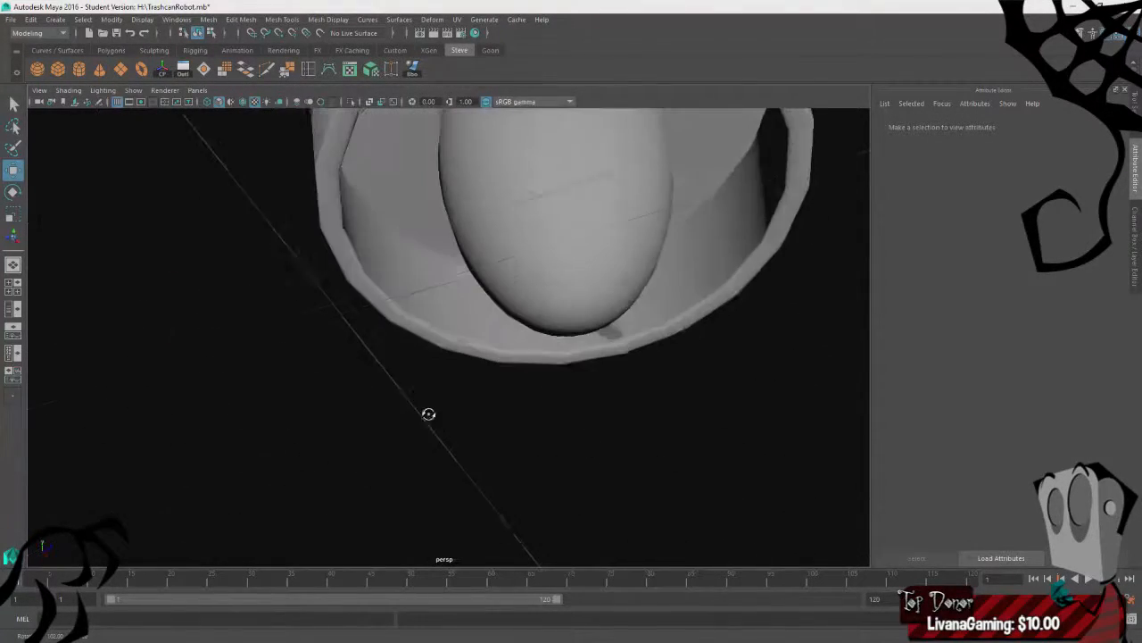
- Try to duplicate the blade and rotate the copy 45° about its inner end, and delete the copy
click(609, 336)
alt+drag(617, 426, 597, 396)
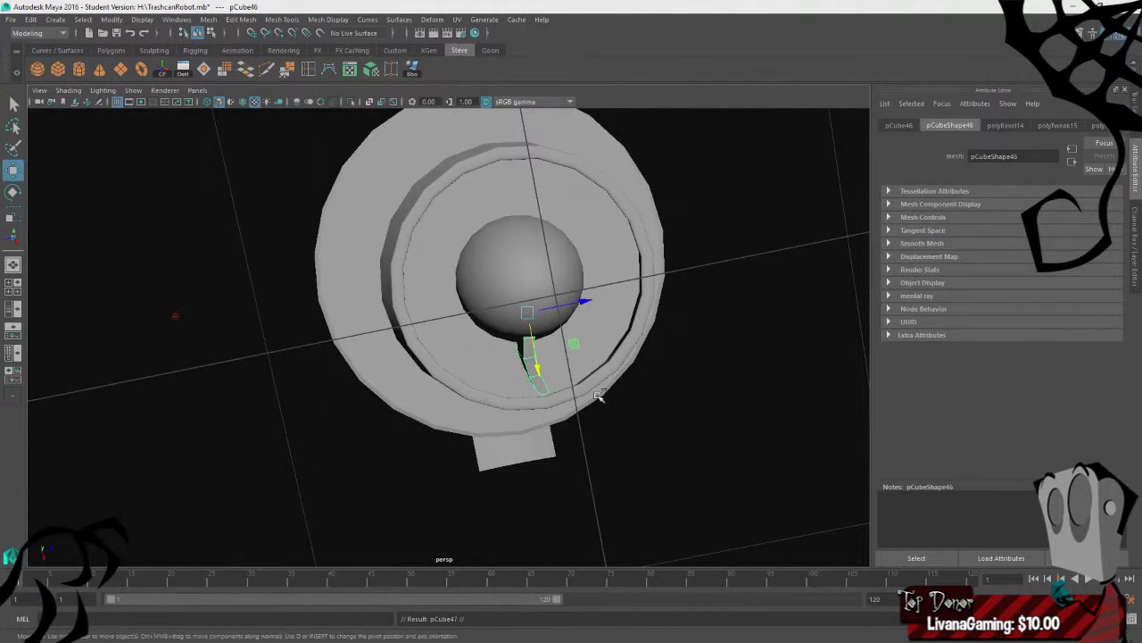
click(541, 308)
key(e)
drag(529, 263, 503, 265)
mouse_move(600, 380)
alt+mouse_down()
mouse_move(597, 352)
mouse_move(601, 372)
alt+mouse_up()
key(ctrl+z)
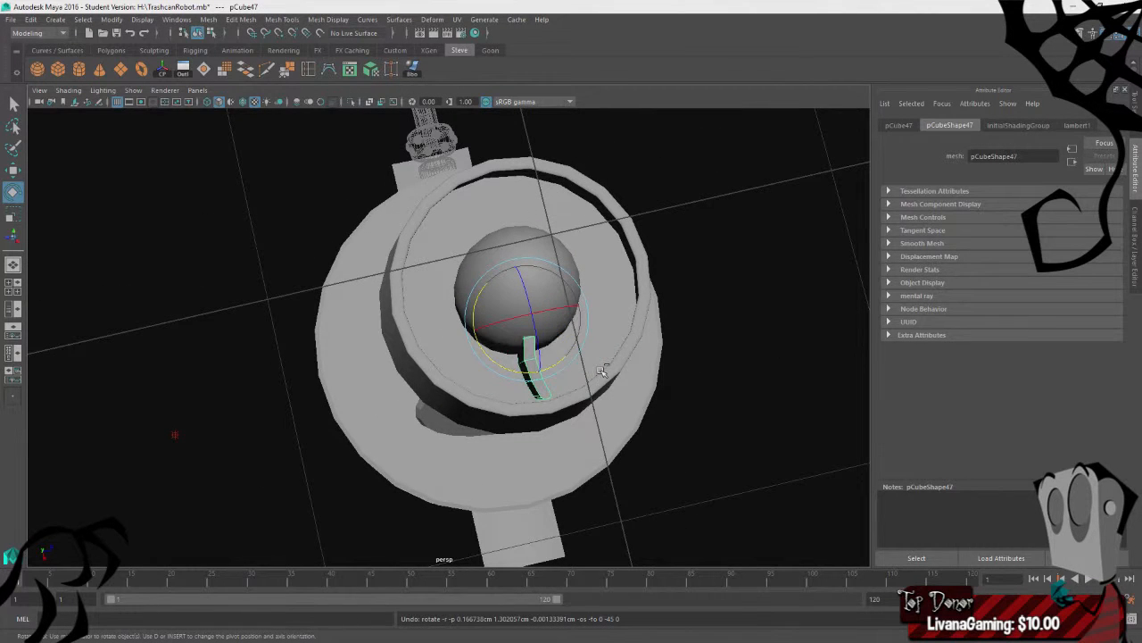
key(Delete)
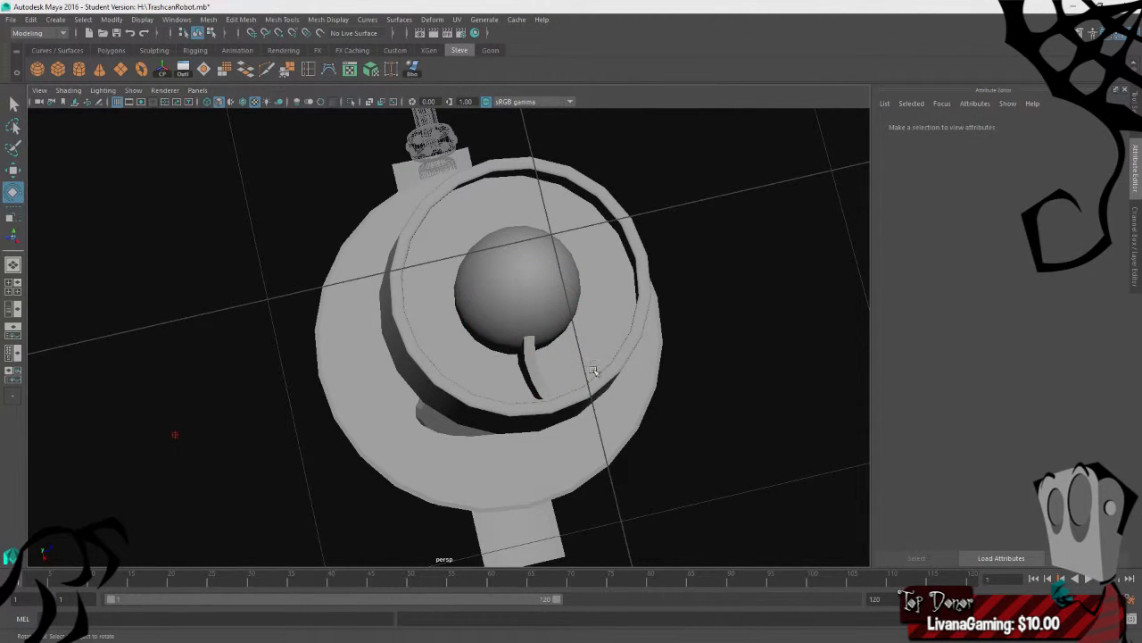
- Select the blade in the top view and move its pivot to the centre of the base, snapped to the grid
click(528, 359)
key(space)
key(space)
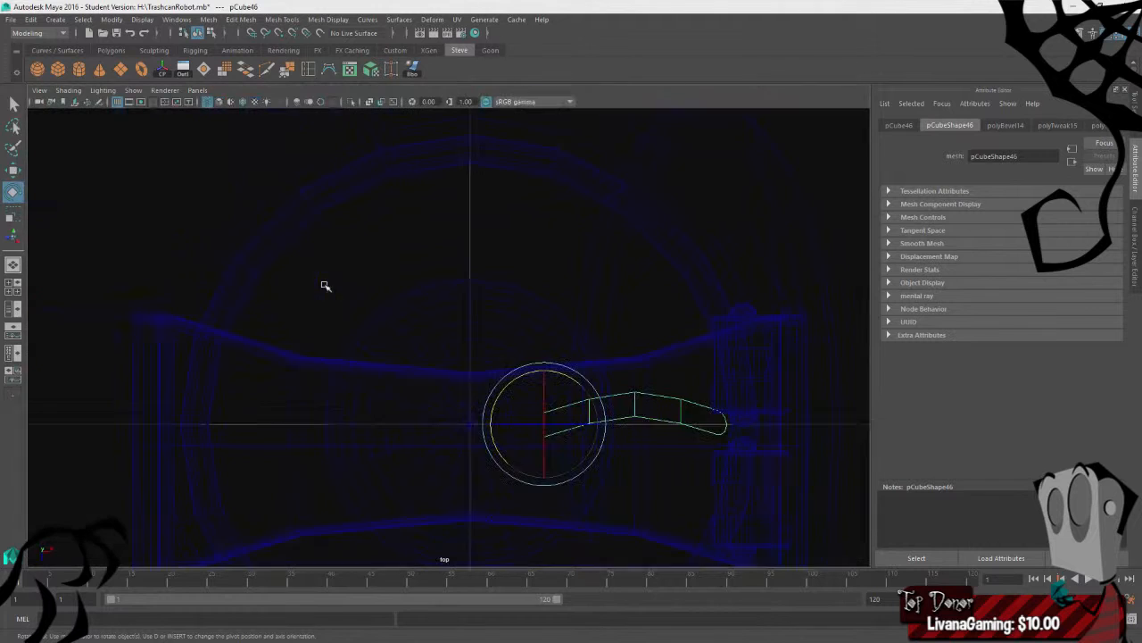
key(d)
drag(584, 426, 510, 419)
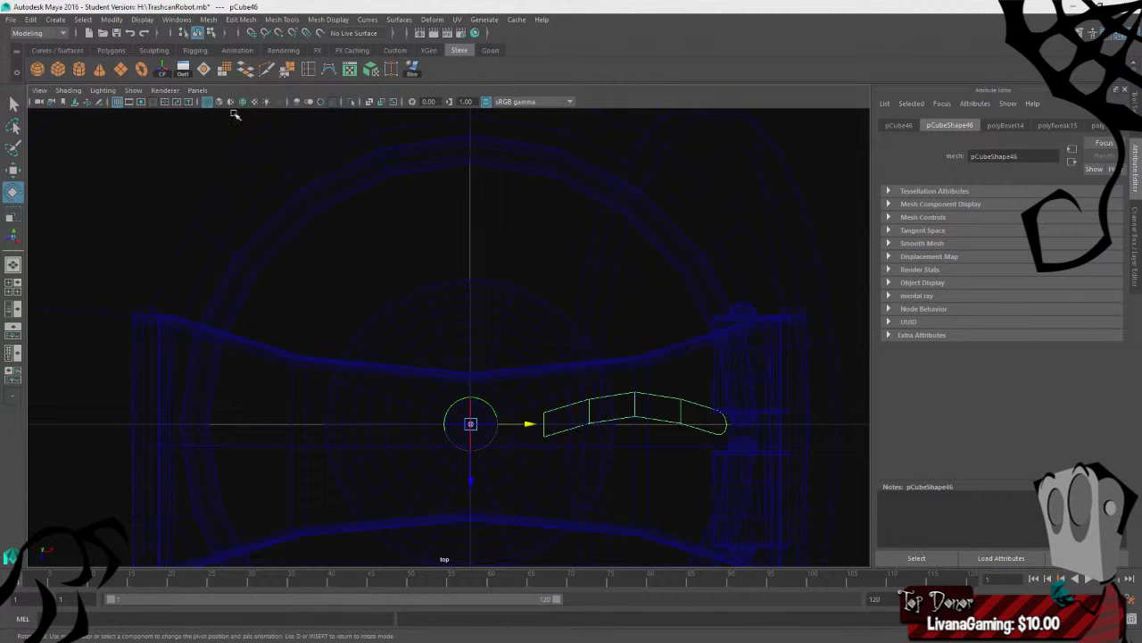
click(252, 34)
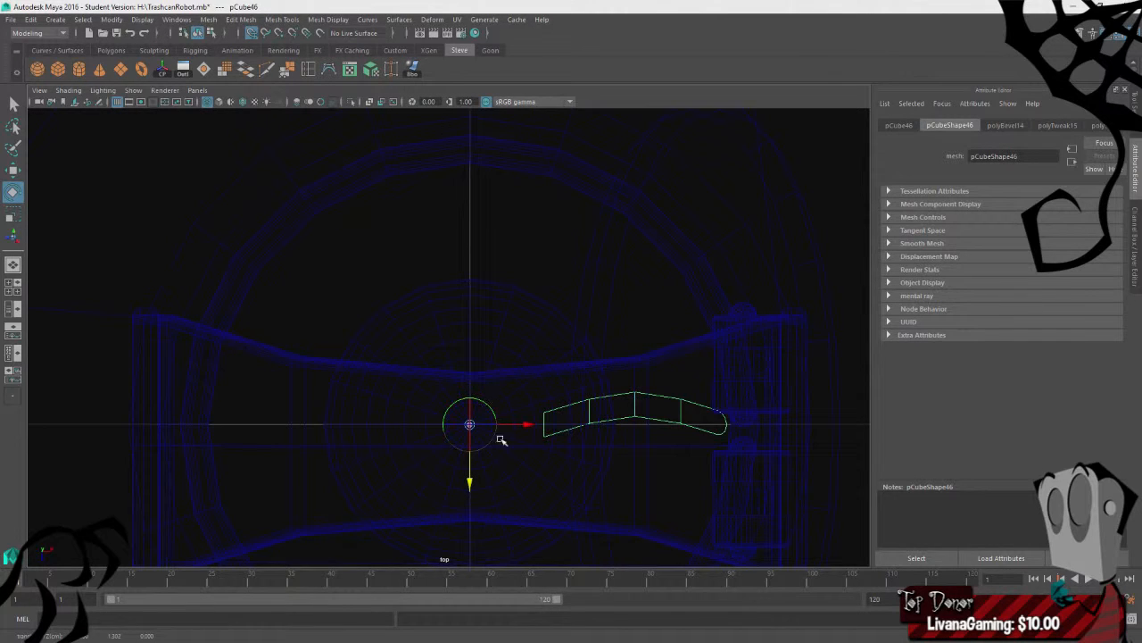
- Try to duplicate the blade, rotate the copy about the base's centre and make a further copy from it
key(ctrl+d)
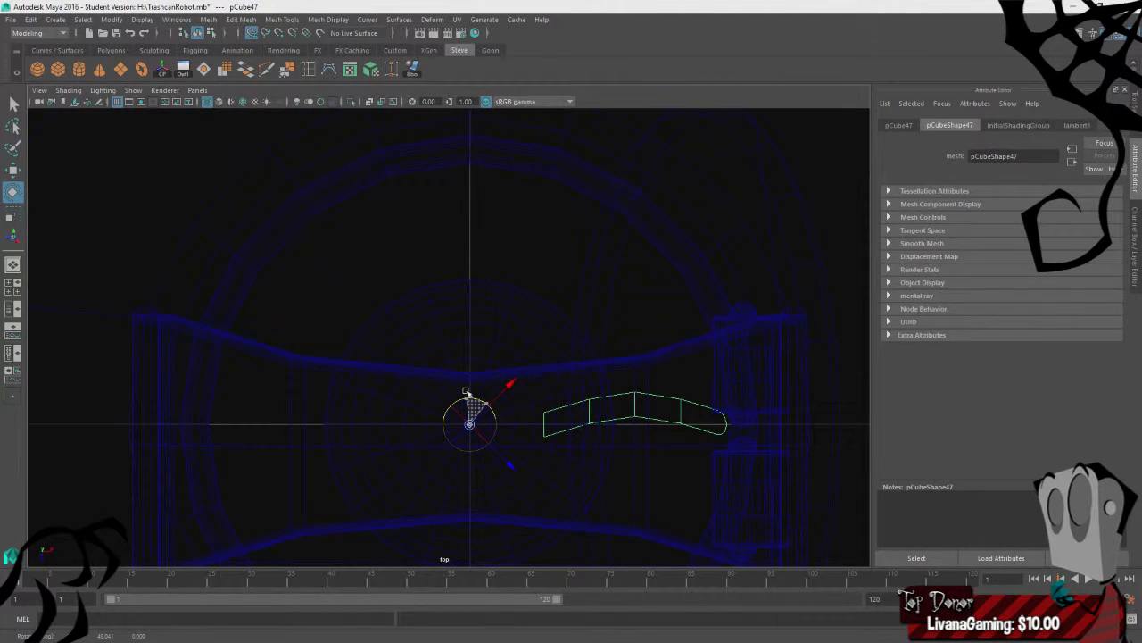
key(ctrl+z)
key(w)
key(e)
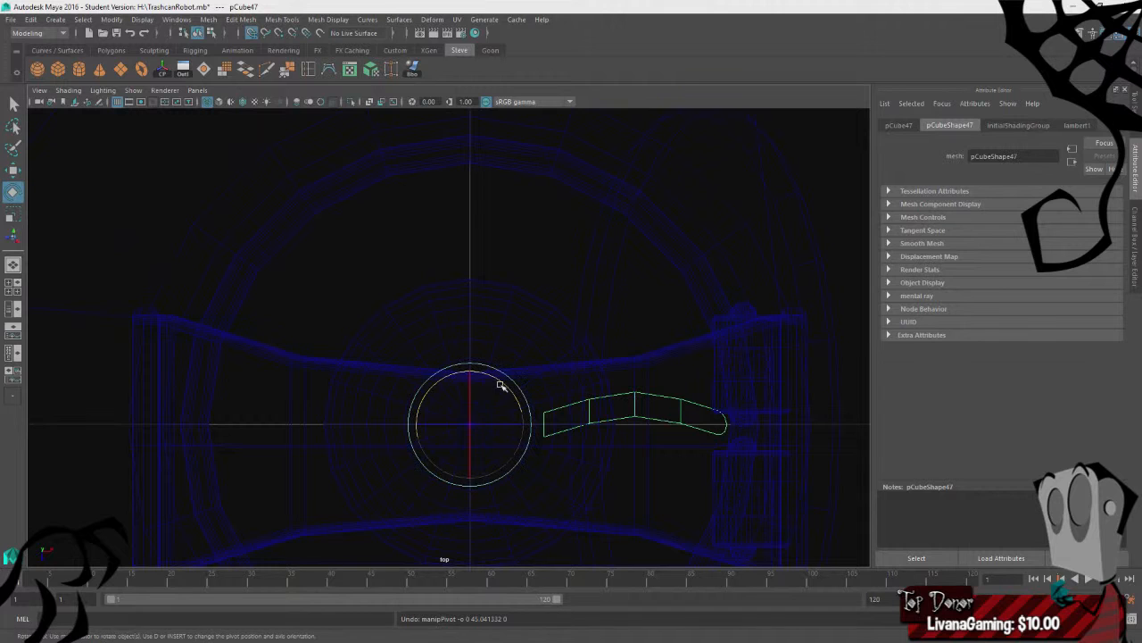
drag(501, 384, 471, 369)
key(shift+d)
key(ctrl+z)
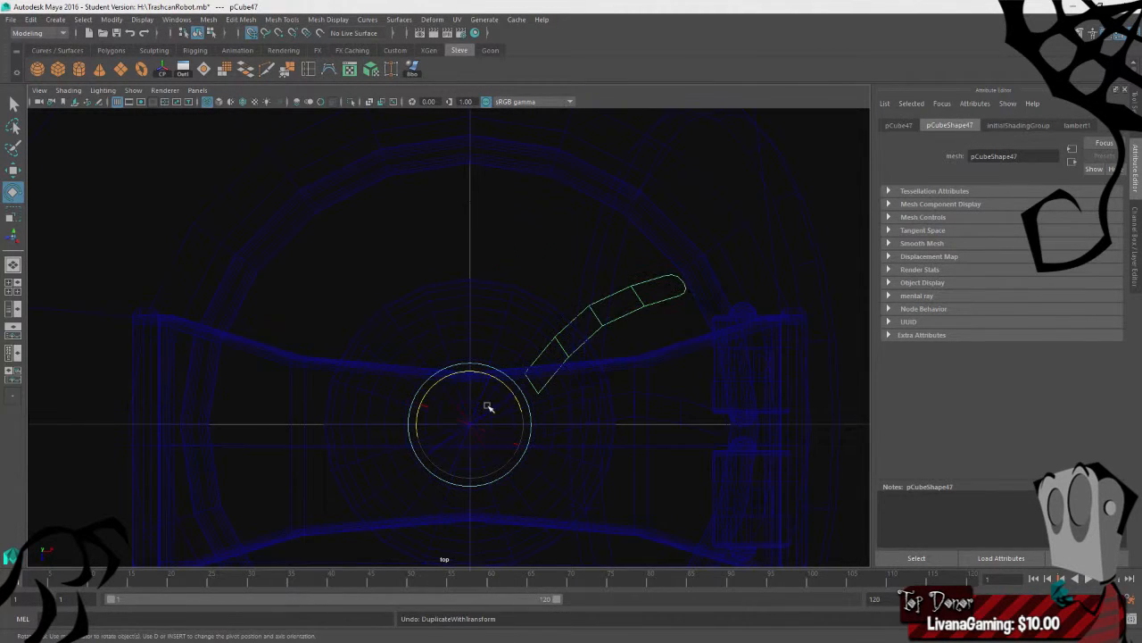
key(ctrl+z)
drag(505, 386, 470, 366)
key(ctrl+d)
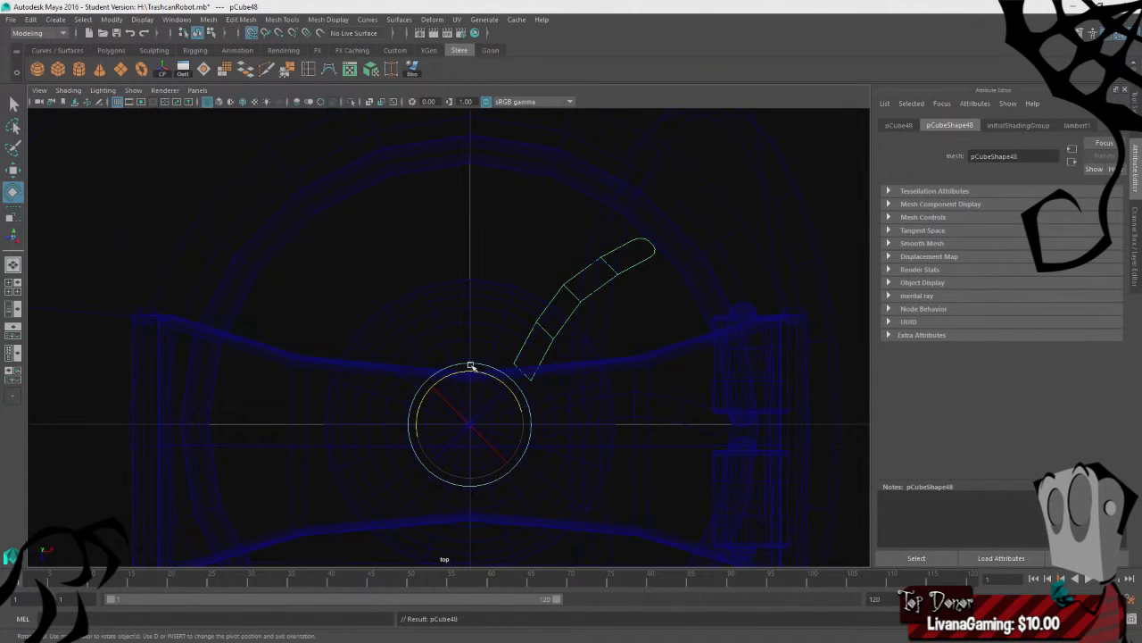
- Try rotating the original blade 11.25° about the centre, undo it, and clear away the extra copies
click(664, 417)
click(663, 419)
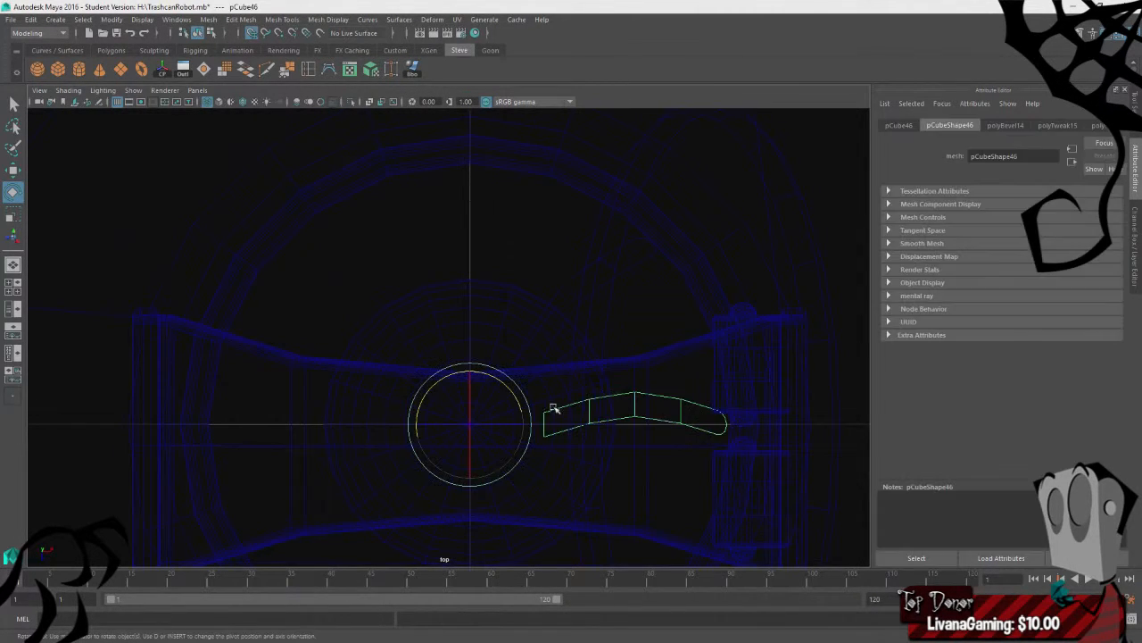
drag(510, 393, 505, 382)
key(ctrl+z)
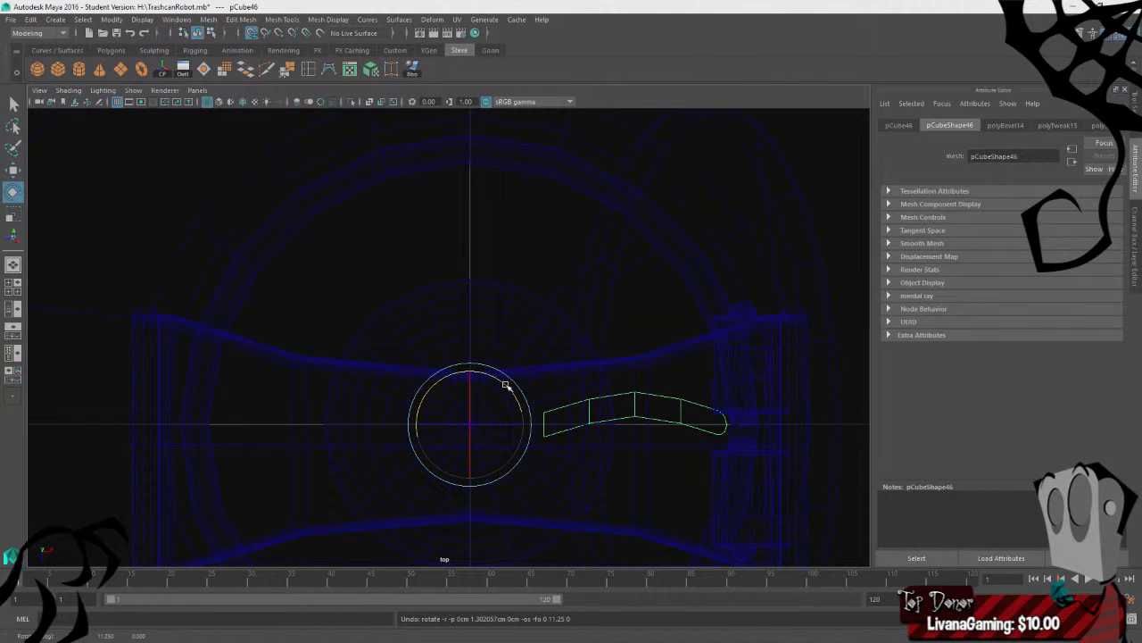
click(633, 271)
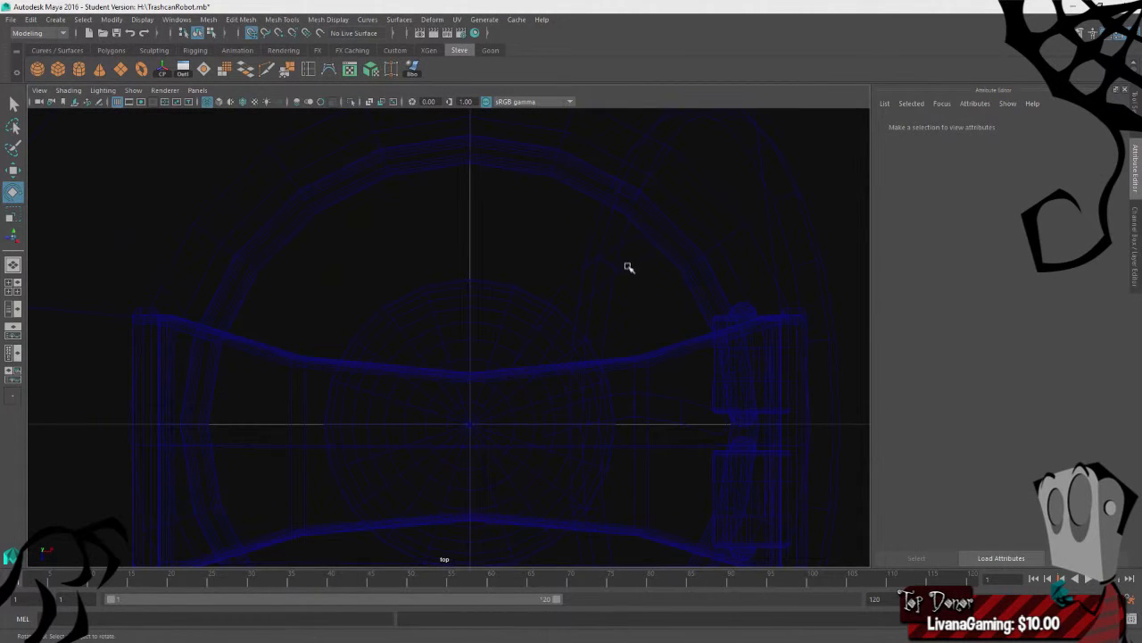
click(629, 268)
click(635, 350)
- Duplicate the curved blade around the base's centre in 45° rotation increments until eight blades form a full ring
click(666, 395)
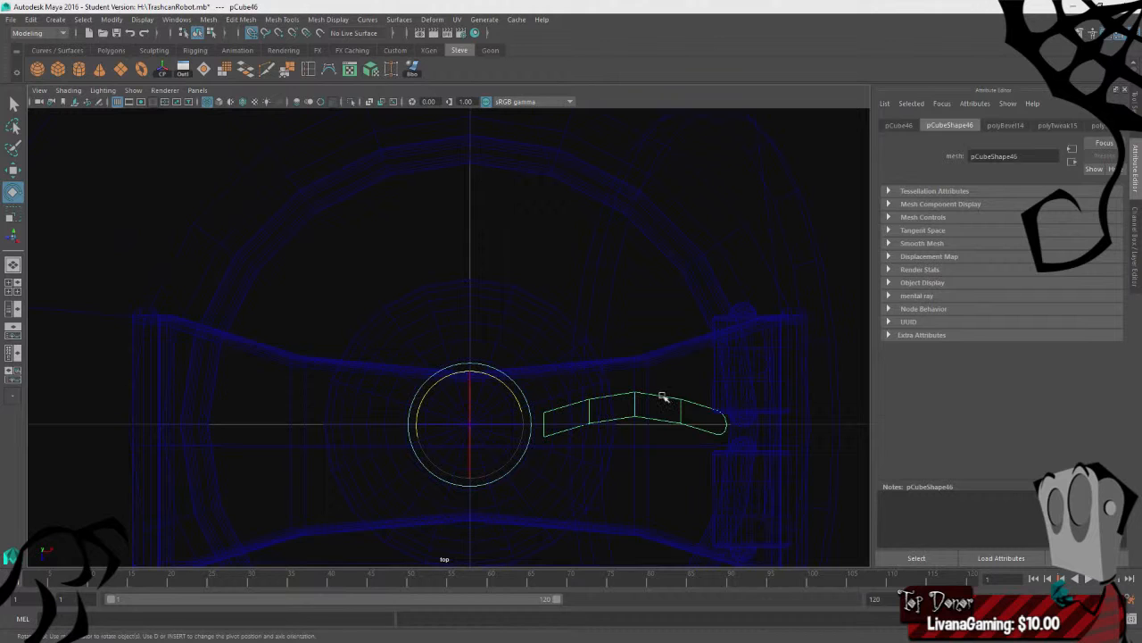
key(ctrl+d)
drag(496, 380, 457, 361)
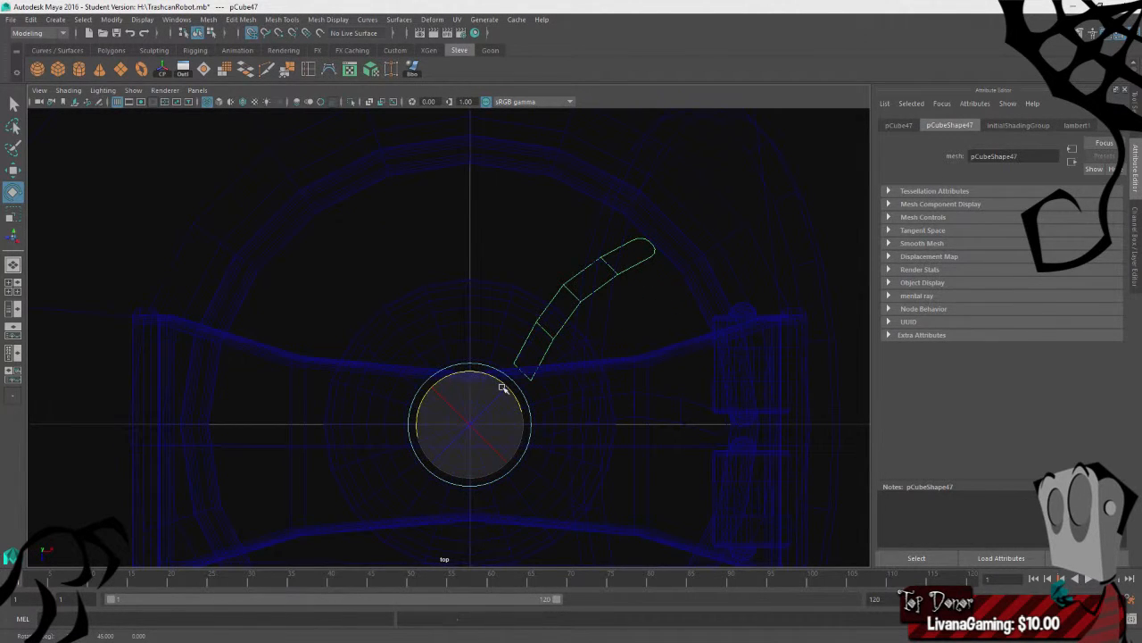
key(shift+d)
key(shift+d)
key(shift+d)
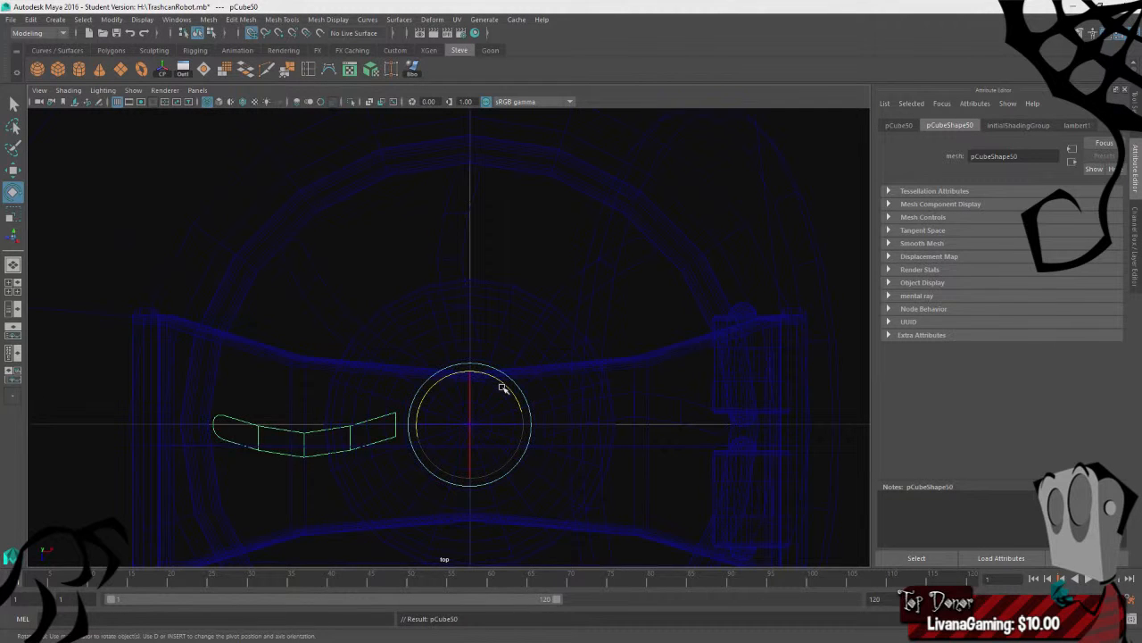
key(shift+d)
key(shift+d)
key(shift+d)
key(space)
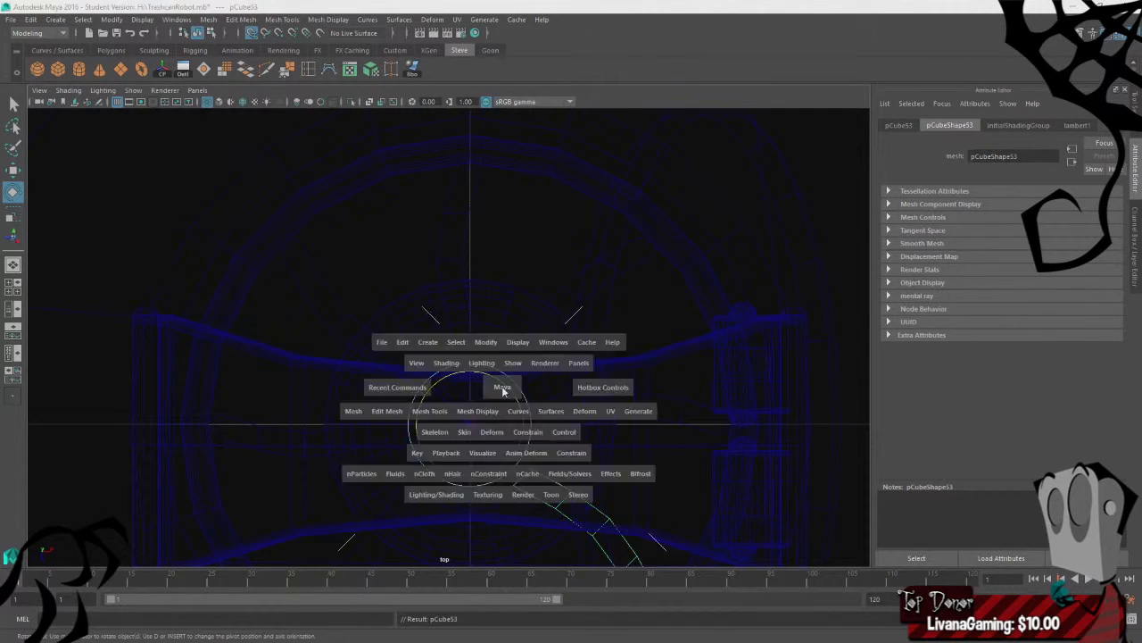
key(space)
- Examine the blade ring around the ellipsoid core from below in the perspective view
alt+drag(694, 268, 378, 278)
click(663, 426)
click(411, 277)
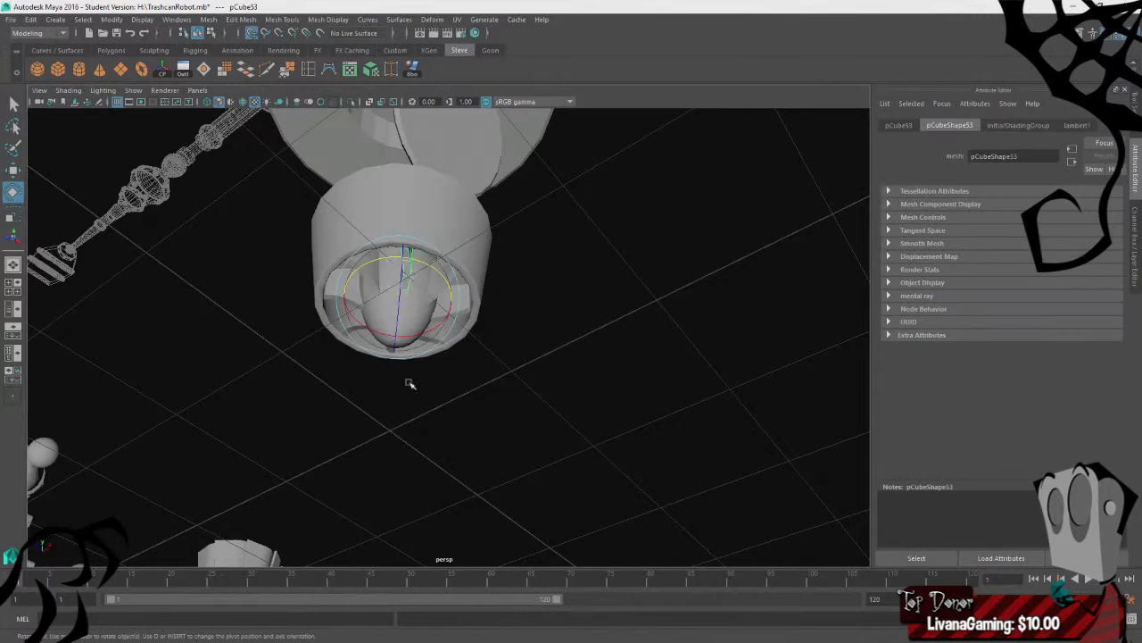
scroll(408, 383, up, 4)
alt+drag(364, 437, 432, 457)
key(w)
alt+drag(521, 344, 622, 330)
click(624, 334)
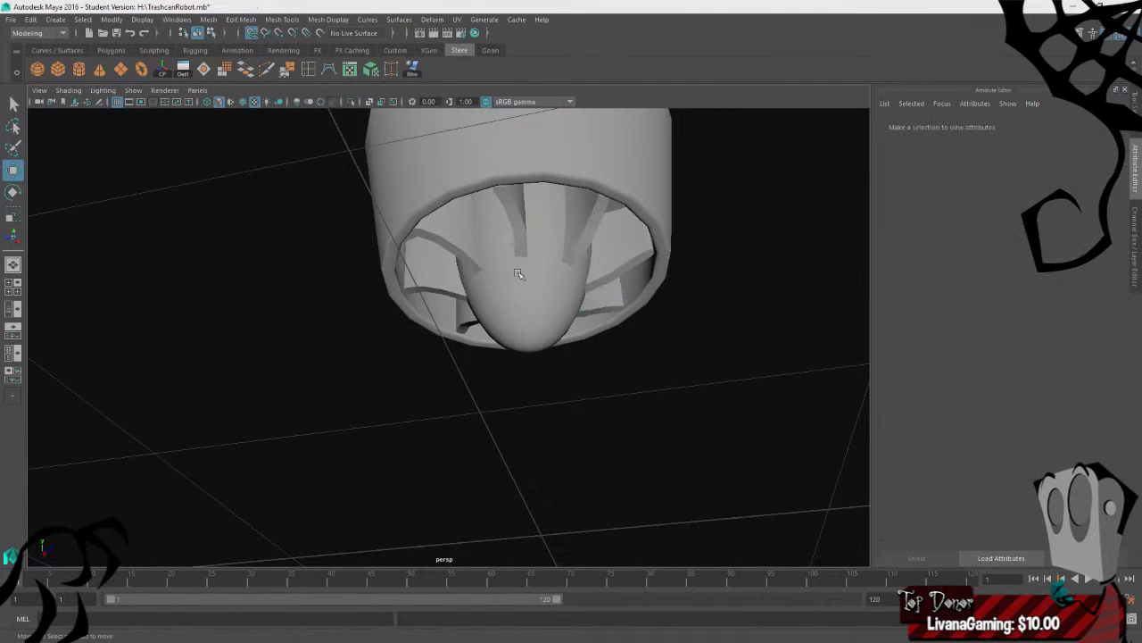
- Select all eight blades, combine them into one mesh and centre its pivot
click(453, 253)
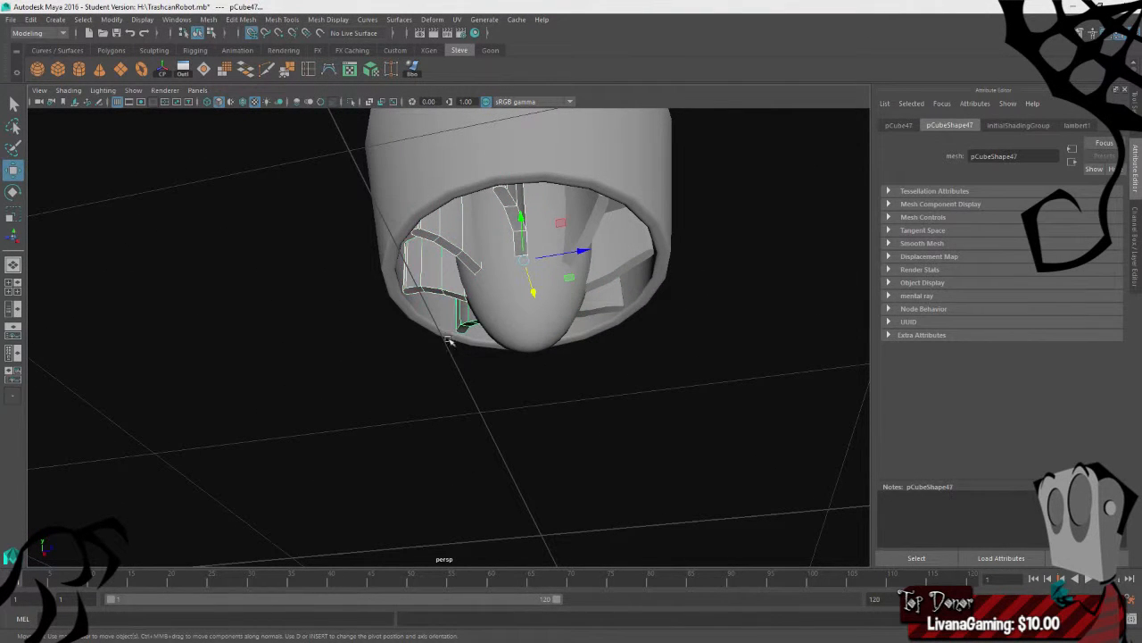
alt+drag(449, 341, 404, 382)
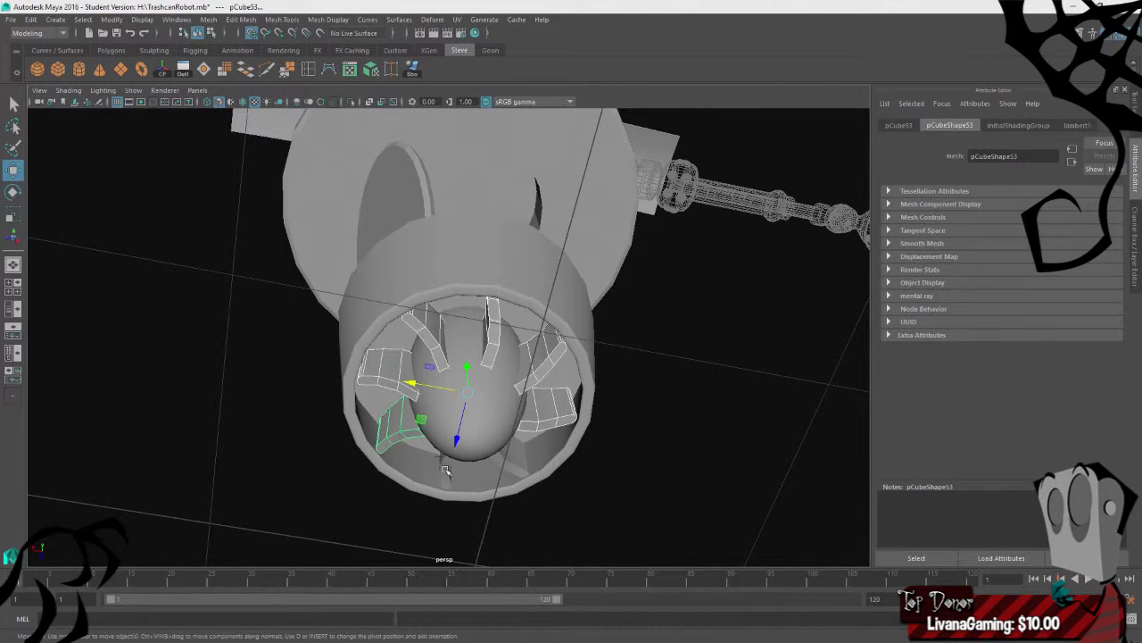
alt+drag(505, 404, 501, 445)
shift+click(488, 416)
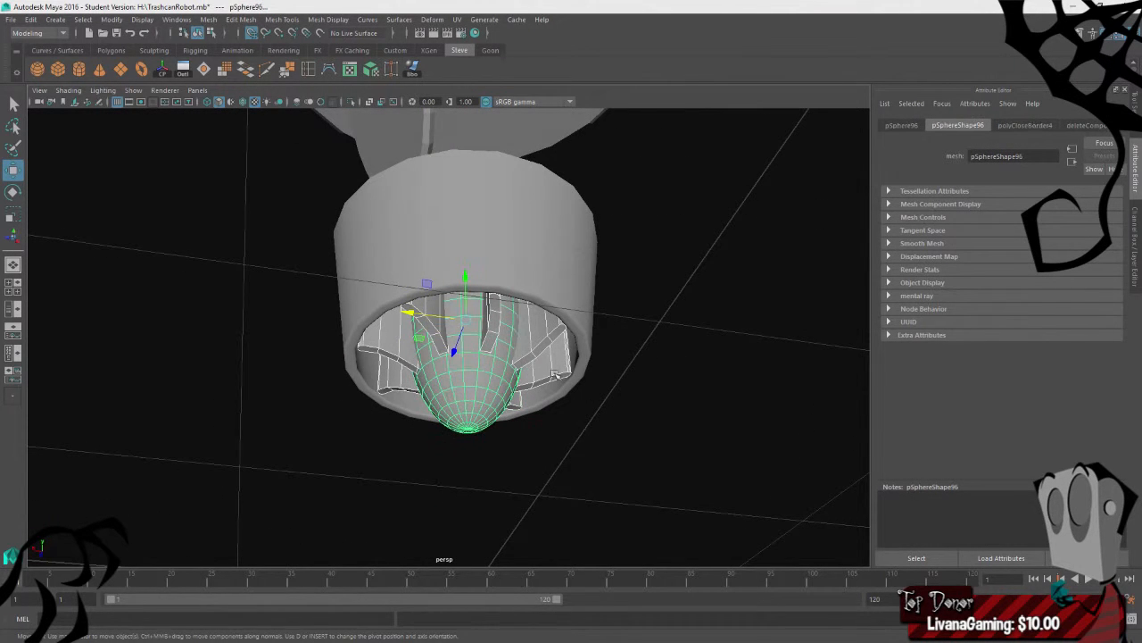
key(ctrl+z)
click(208, 19)
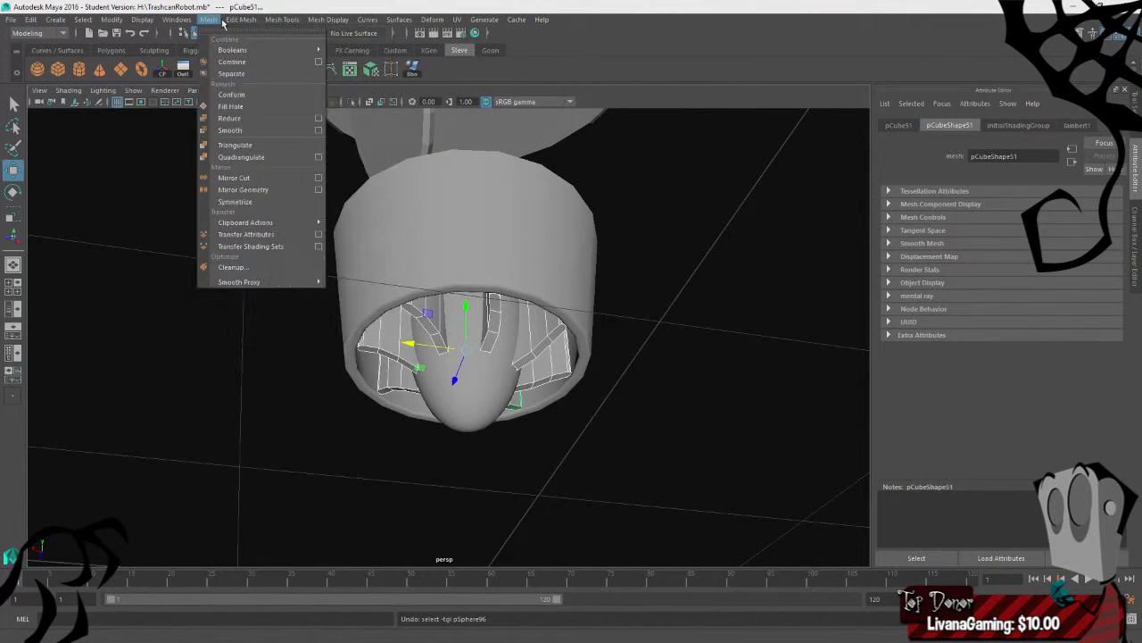
click(242, 73)
alt+drag(291, 244, 453, 424)
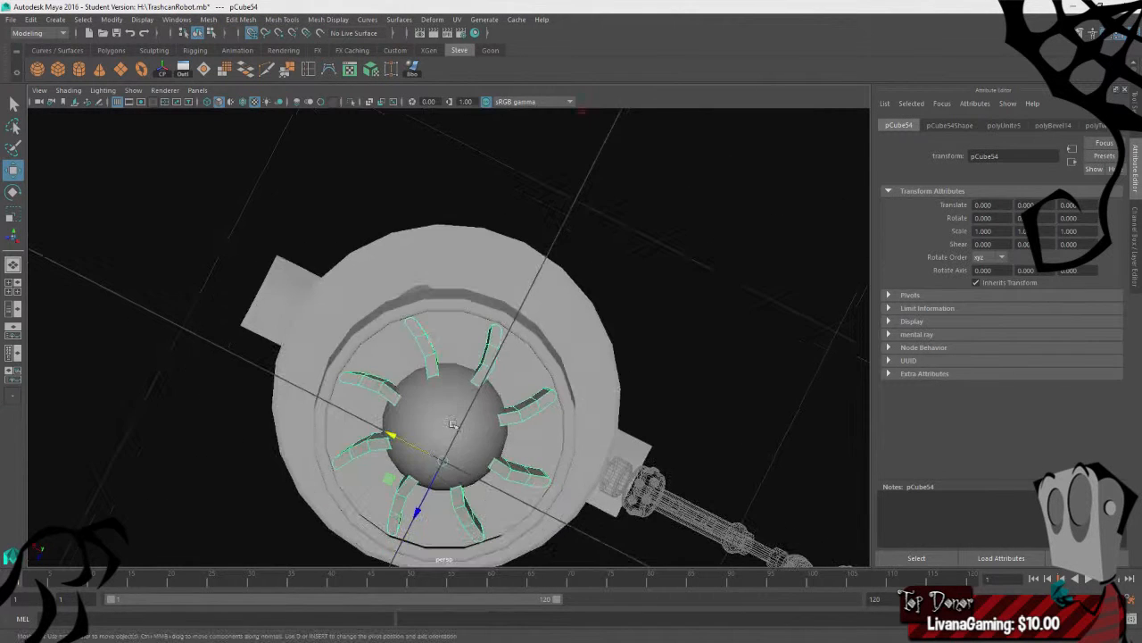
click(164, 69)
alt+drag(353, 291, 377, 339)
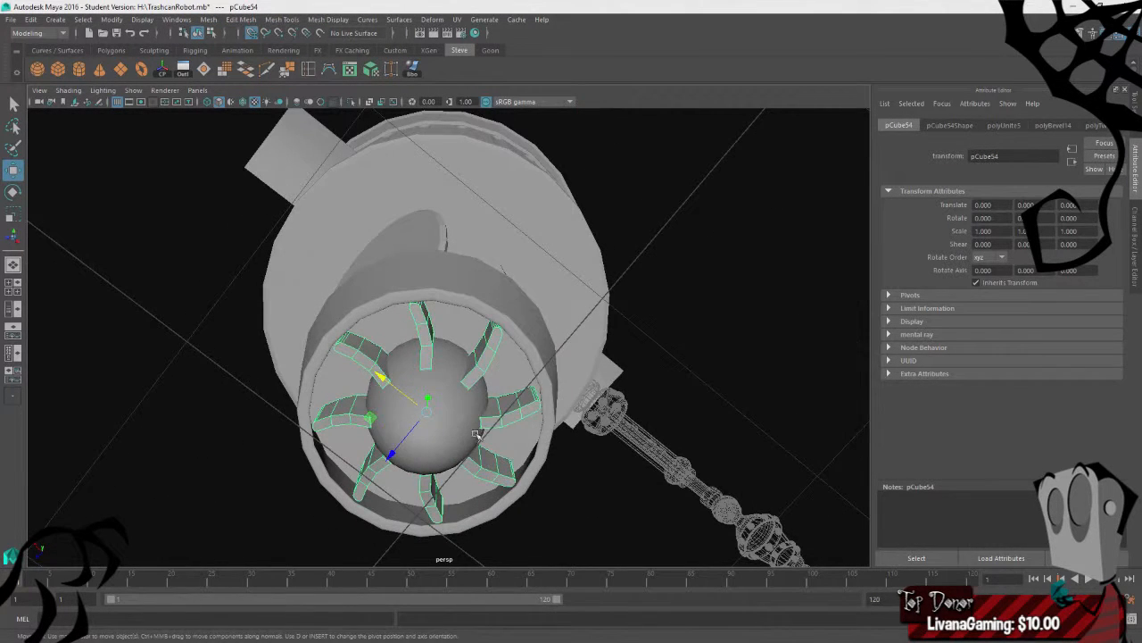
- Merge the combined blades and the ellipsoid core into one mesh with a Boolean Union
shift+click(462, 427)
click(208, 19)
mouse_move(241, 48)
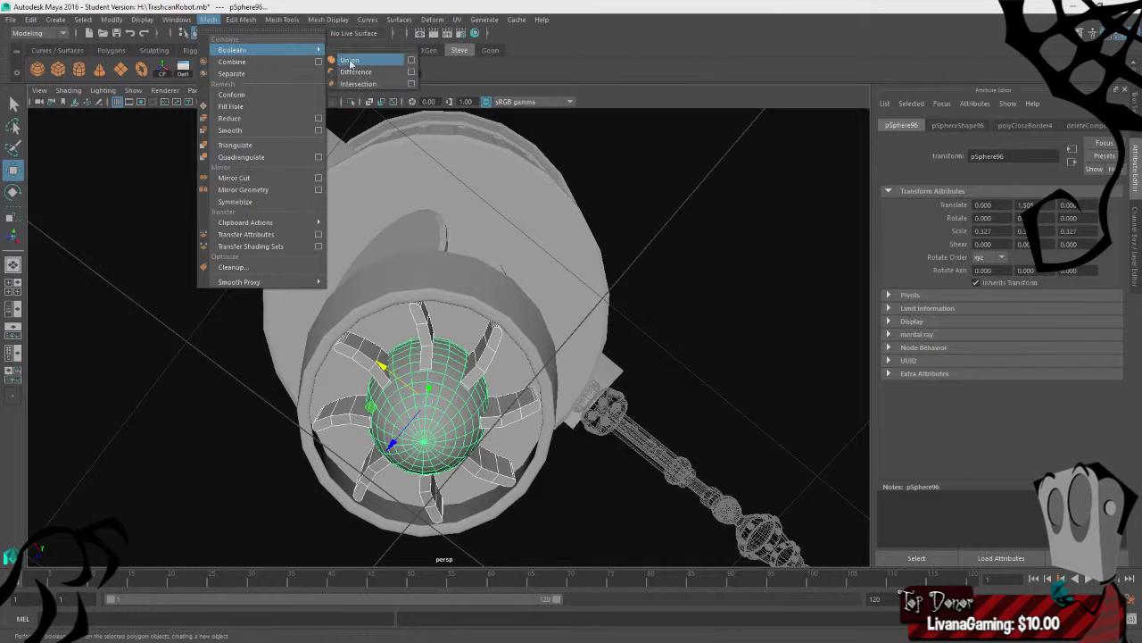
click(366, 61)
click(674, 195)
alt+drag(675, 200, 628, 393)
click(580, 371)
- Spin the merged core and blades about the vertical axis inside the tapered base
key(e)
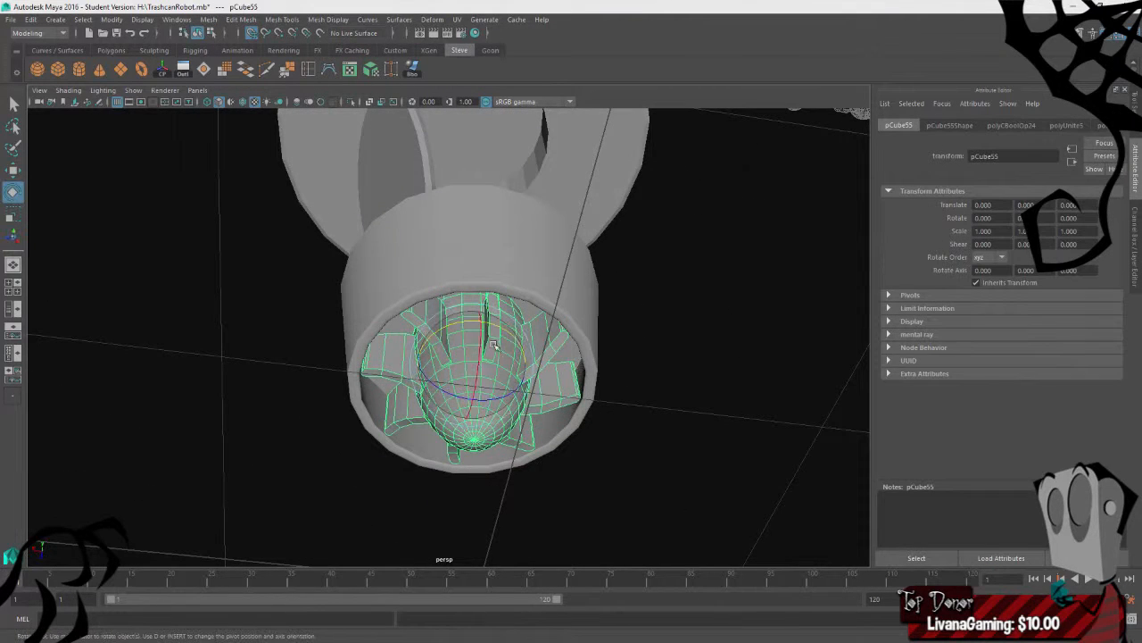
drag(459, 323, 808, 284)
click(808, 284)
alt+drag(660, 304, 527, 464)
scroll(542, 408, down, 5)
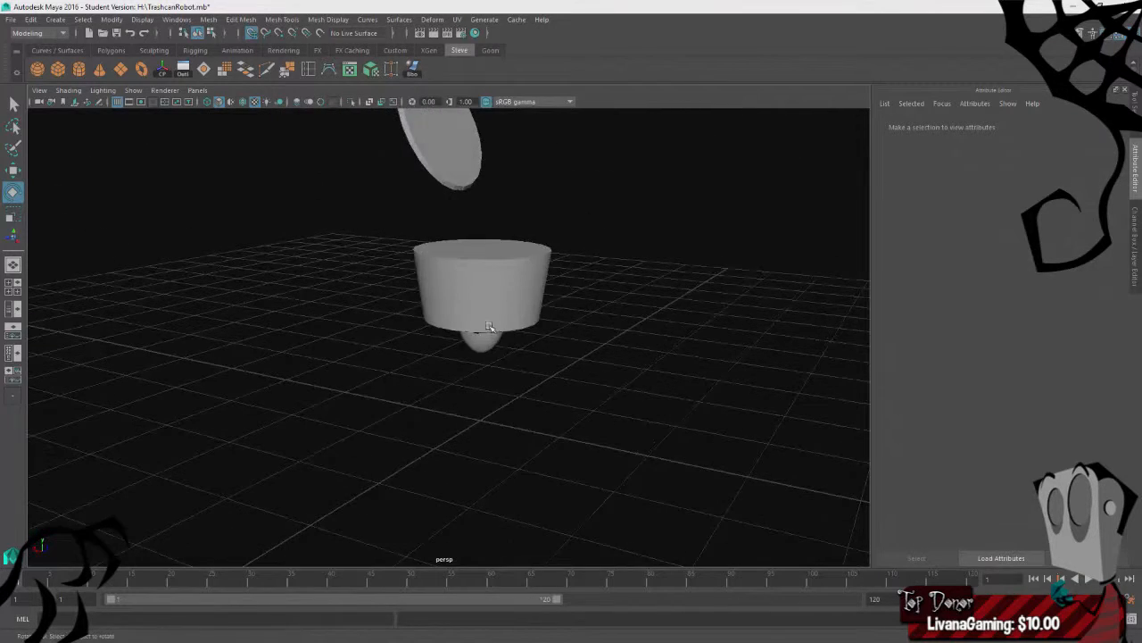
- Raise the hollow tapered base up to just beneath the trash can, leaving the core and blades behind
click(500, 299)
alt+drag(527, 410, 492, 359)
key(w)
scroll(526, 387, up, 3)
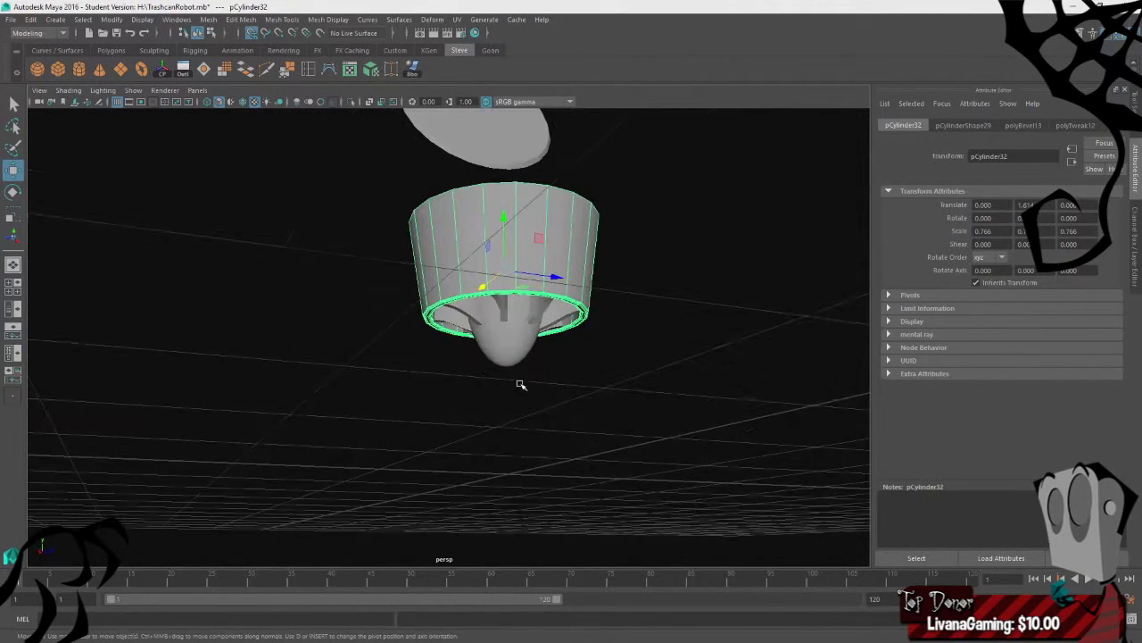
alt+middle_drag(596, 377, 464, 607)
scroll(454, 502, down, 3)
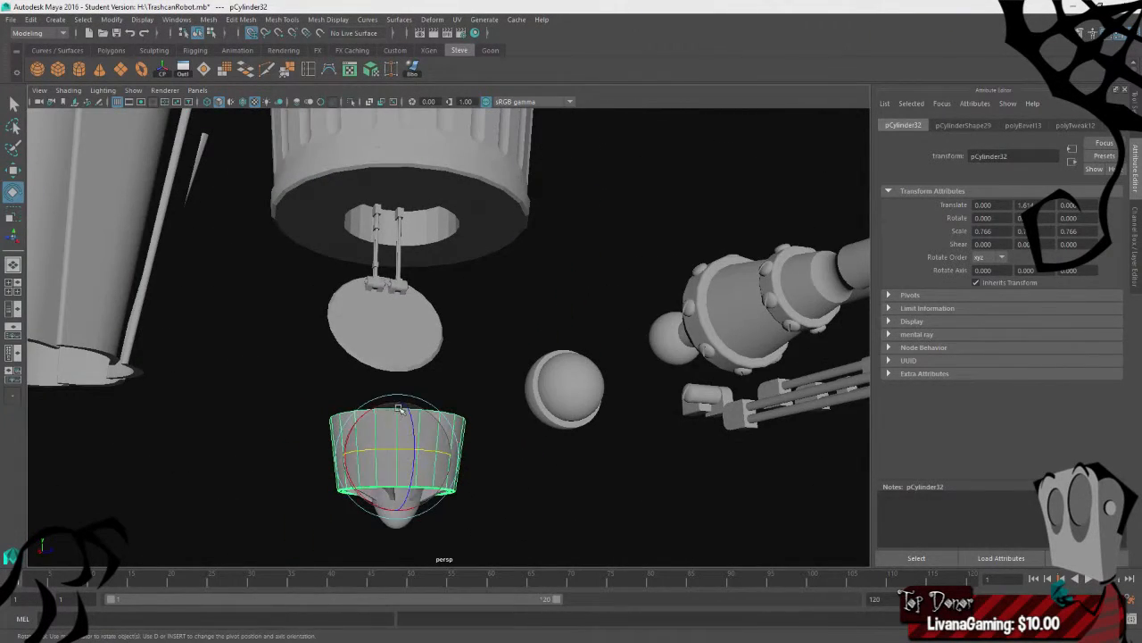
middle_drag(419, 432, 420, 227)
alt+drag(605, 278, 326, 244)
- Scale the tapered base uniformly to 0.523 and raise it into the opening in the can's underside
key(e)
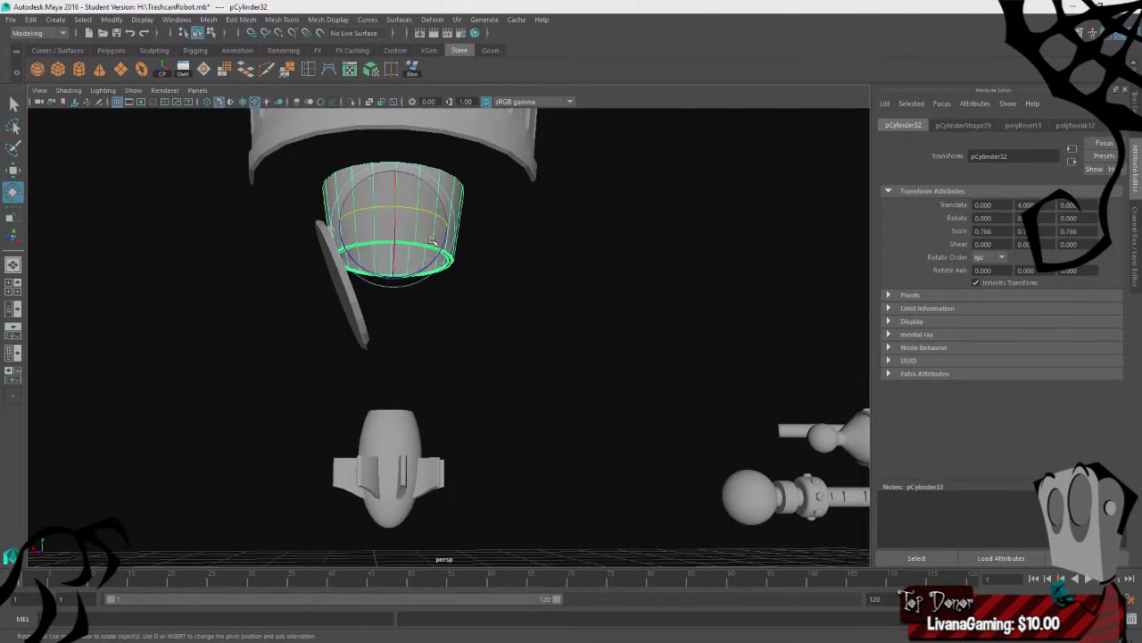
key(r)
drag(393, 226, 363, 227)
key(w)
drag(392, 173, 413, 122)
- Check the fit of the tapered base in the can's bottom opening from several angles
key(f)
alt+right_drag(515, 342, 401, 343)
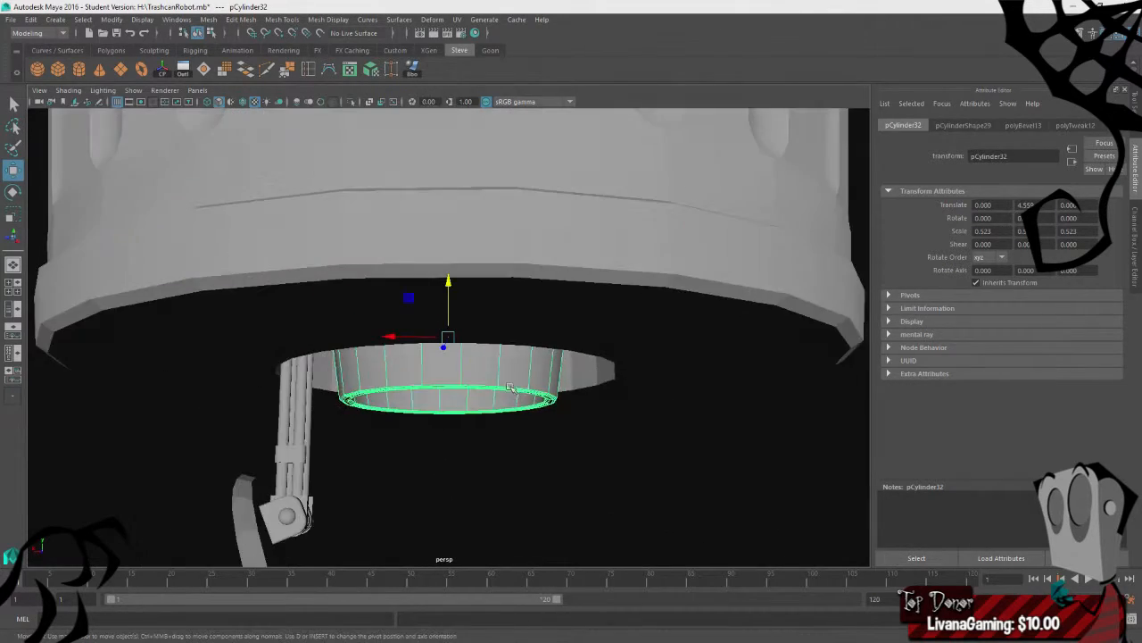
alt+drag(375, 352, 451, 297)
key(e)
key(r)
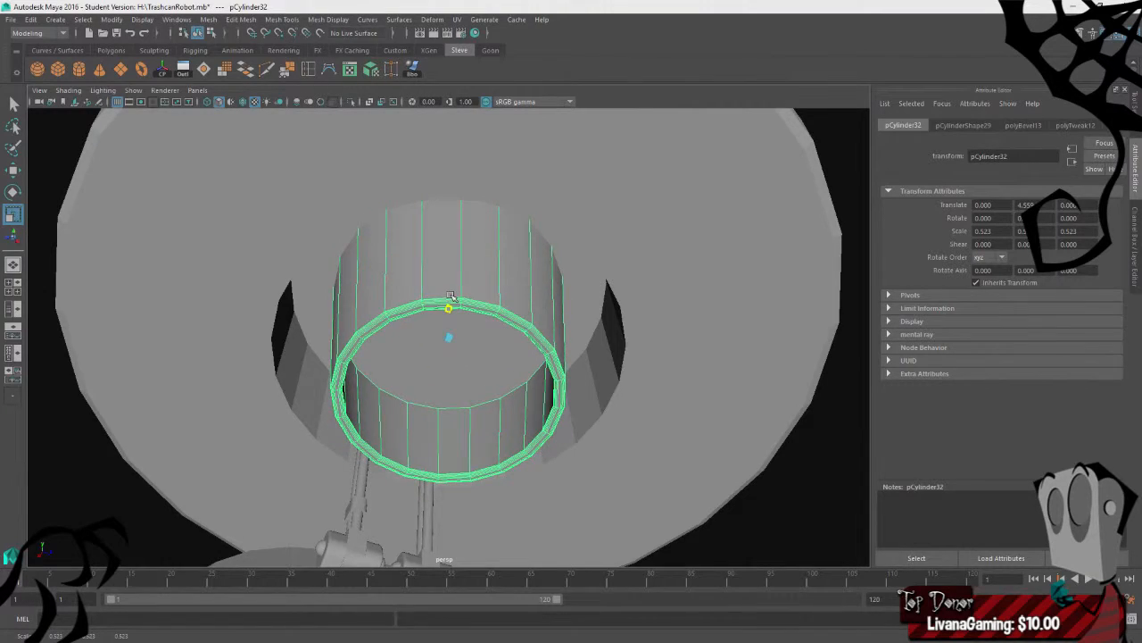
alt+drag(574, 395, 576, 430)
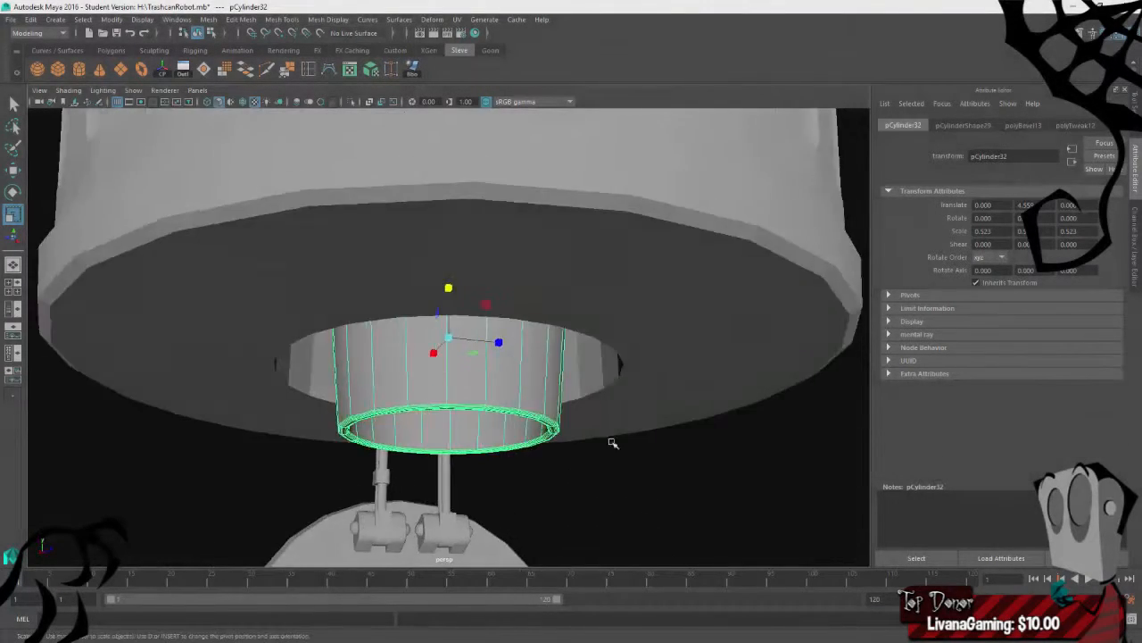
alt+right_drag(696, 473, 630, 494)
alt+middle_drag(529, 445, 492, 348)
alt+drag(490, 348, 598, 383)
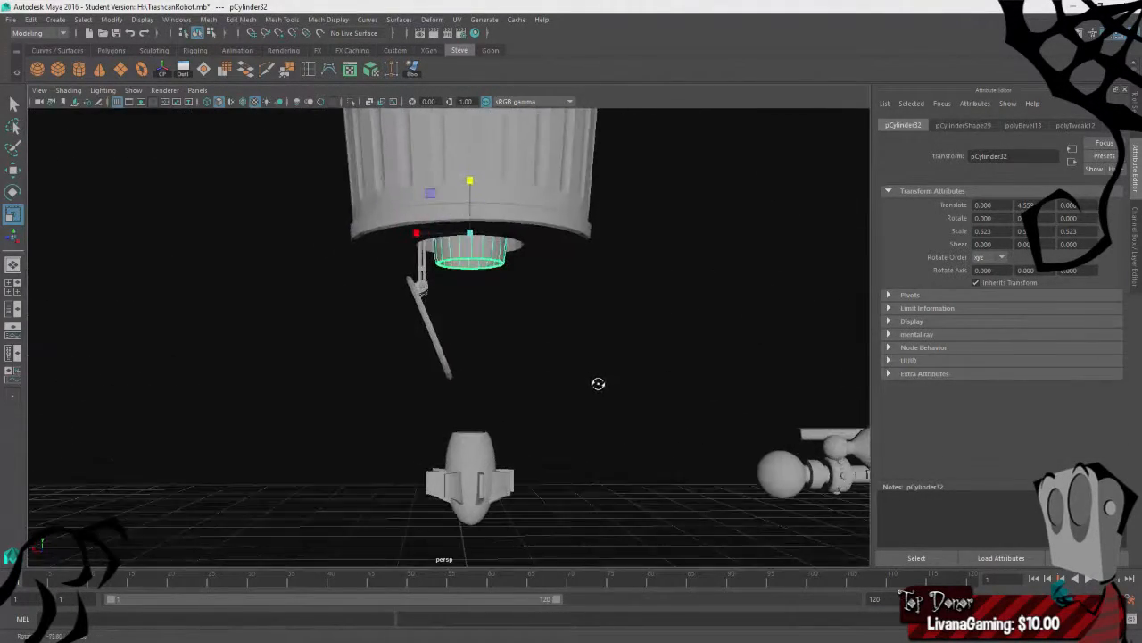
click(519, 286)
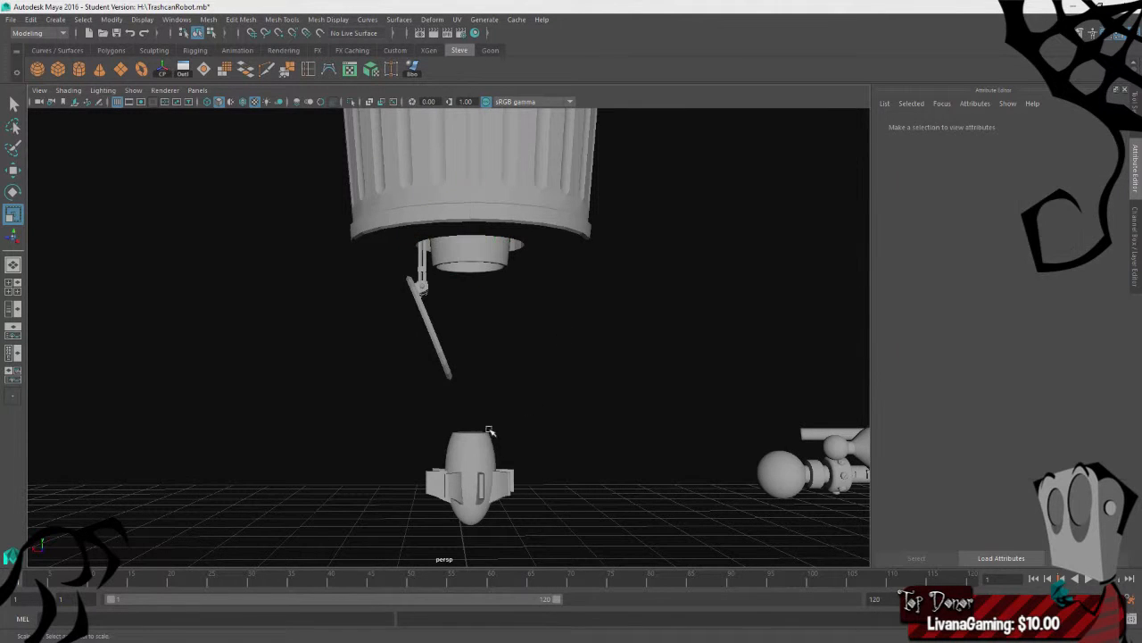
- Raise the merged core and blades to the lower rim of the tapered base
click(471, 473)
key(w)
drag(471, 421, 479, 235)
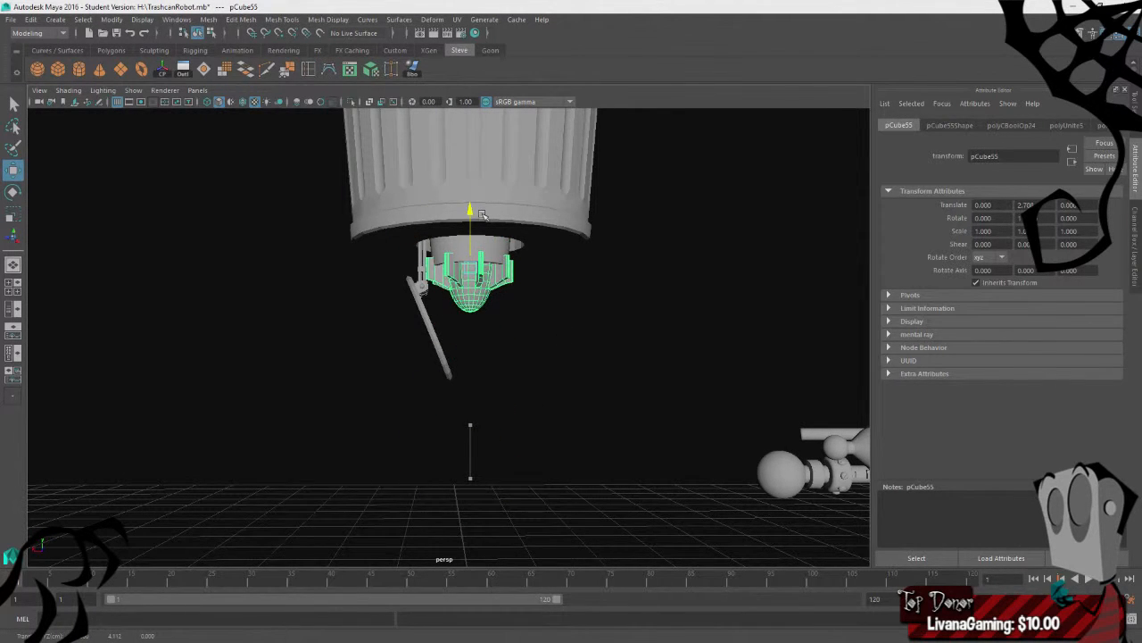
key(e)
- Scale the core and blades uniformly to 0.760 so they fit within the tapered base's rim
scroll(537, 292, up, 5)
alt+middle_drag(553, 285, 509, 417)
scroll(509, 416, up, 5)
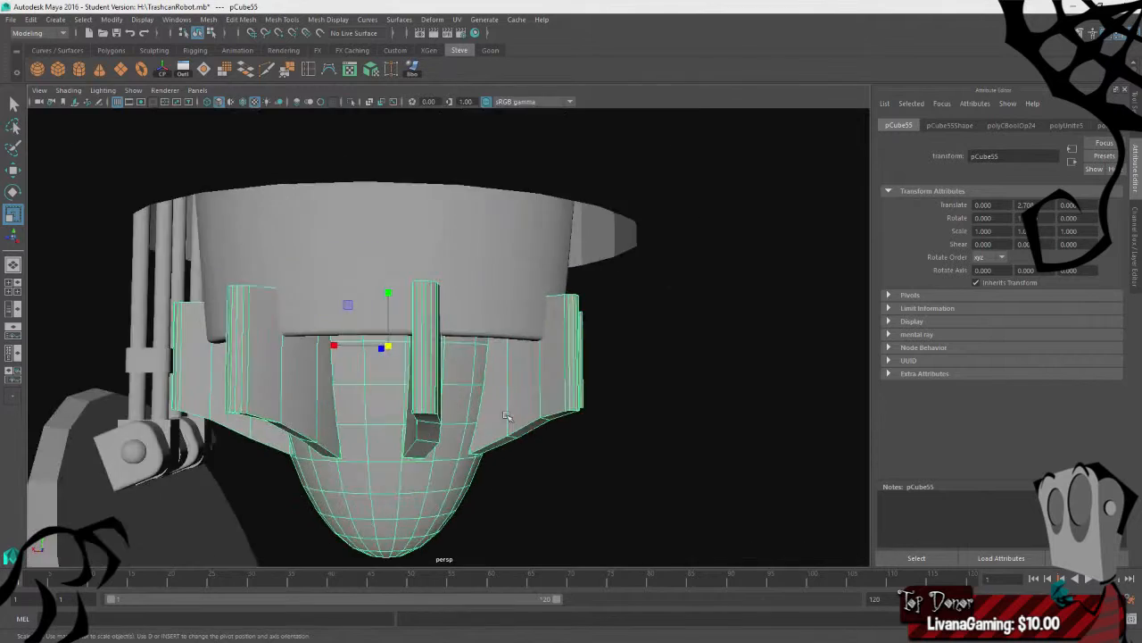
alt+drag(554, 437, 541, 392)
drag(376, 231, 286, 203)
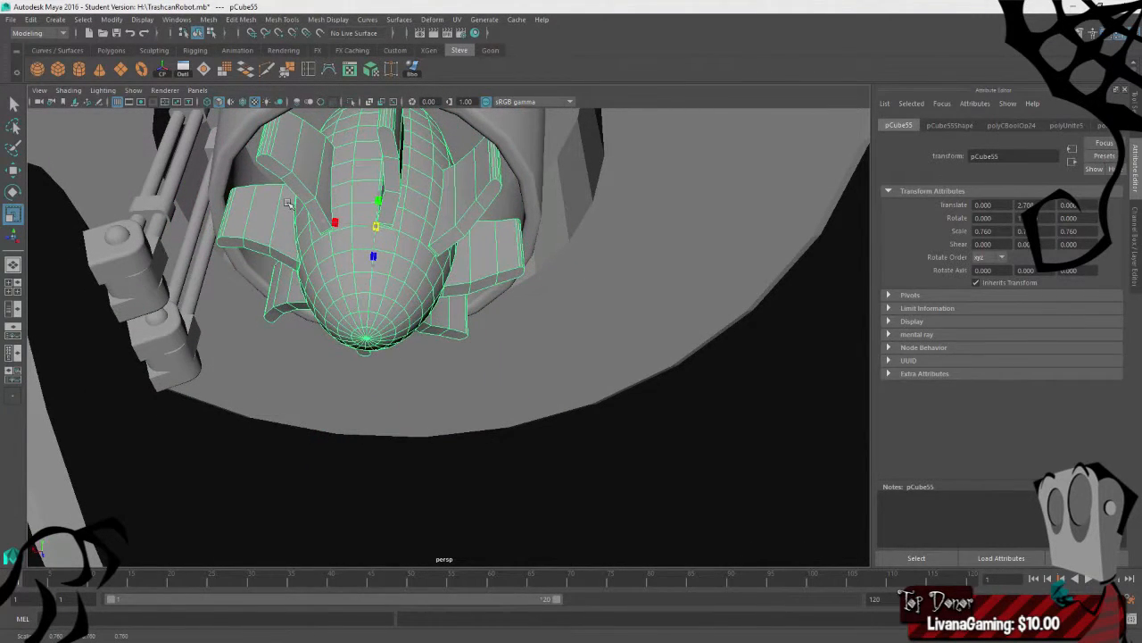
- Lift the core and blades slightly further up into the tapered base
alt+drag(292, 261, 299, 326)
key(w)
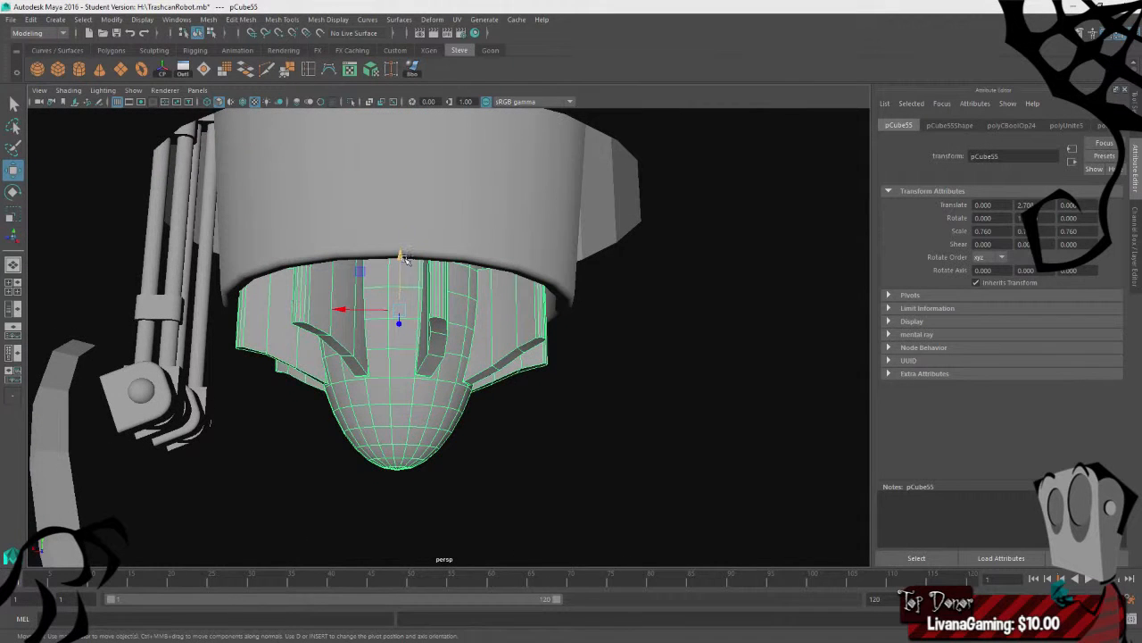
drag(401, 256, 399, 225)
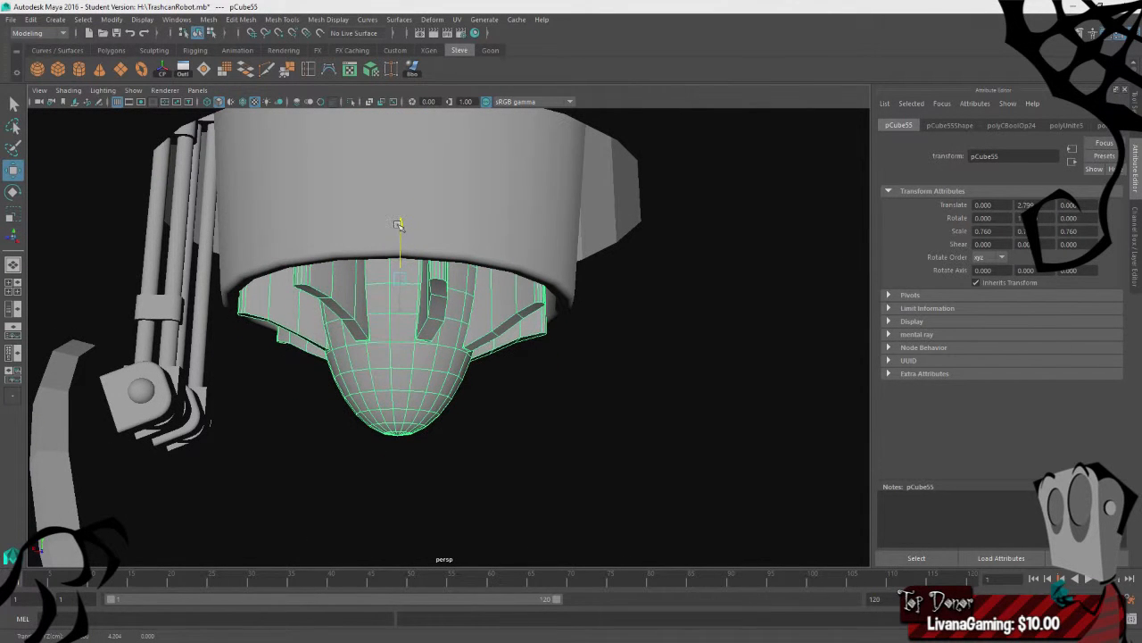
click(629, 441)
mouse_move(629, 441)
alt+mouse_down()
mouse_move(633, 451)
mouse_move(492, 446)
mouse_move(541, 467)
mouse_move(581, 439)
mouse_move(650, 441)
mouse_move(631, 445)
alt+mouse_up()
scroll(541, 466, down, 7)
- Rotate the core and blades about the vertical axis and check the assembly from below
click(453, 351)
key(e)
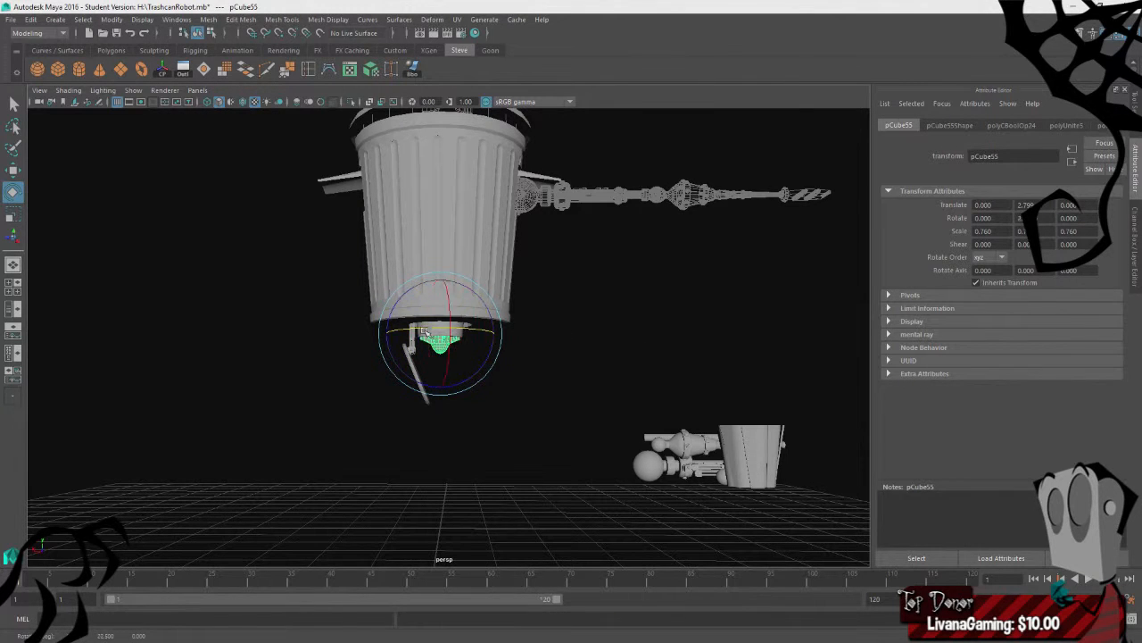
click(533, 337)
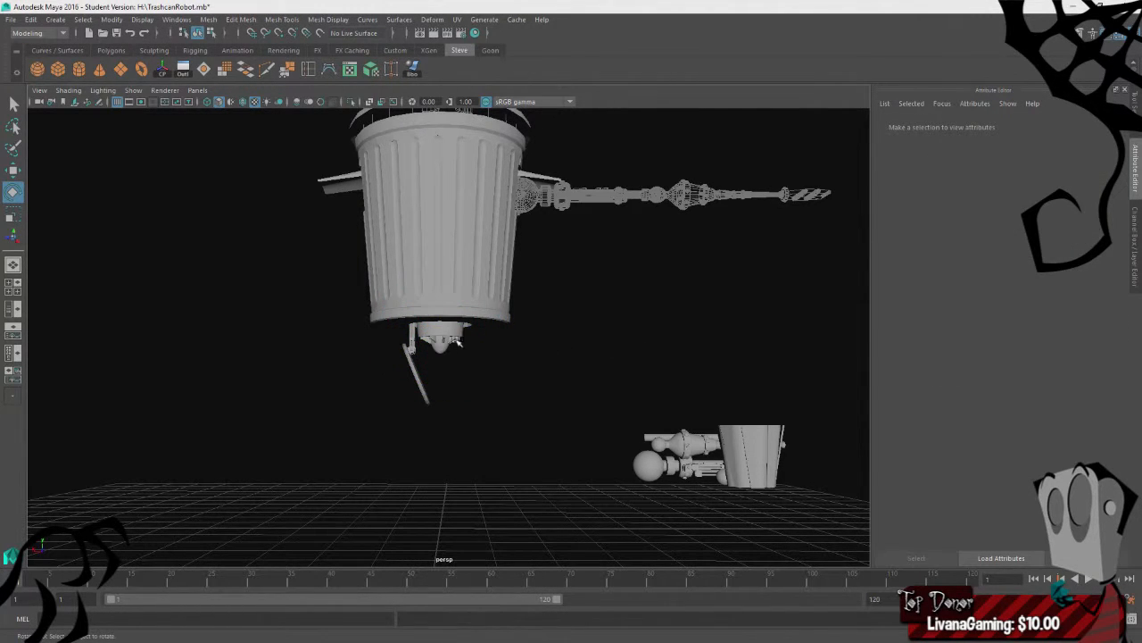
scroll(561, 358, up, 12)
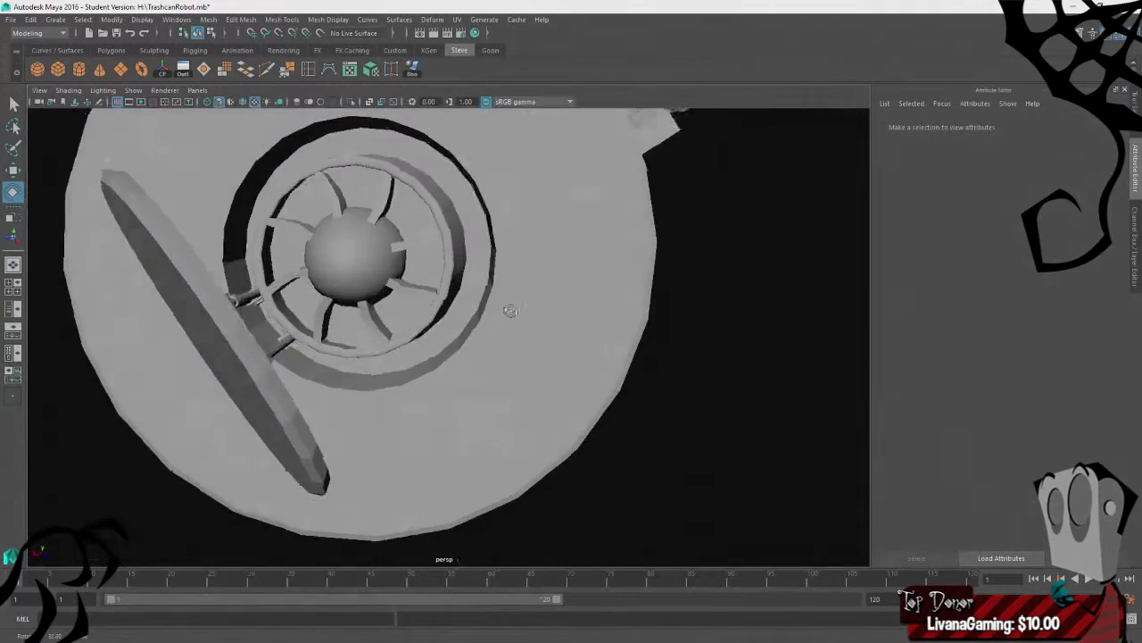
alt+drag(559, 329, 584, 427)
- Stretch the core and blades vertically, and shorten them again along the same axis
click(440, 366)
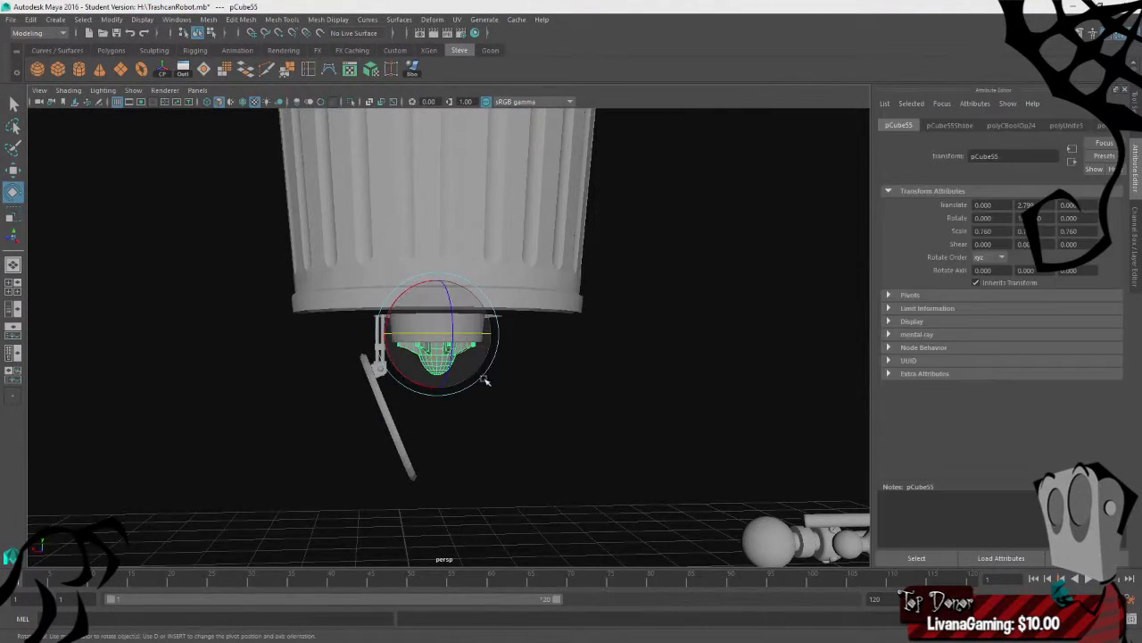
click(574, 436)
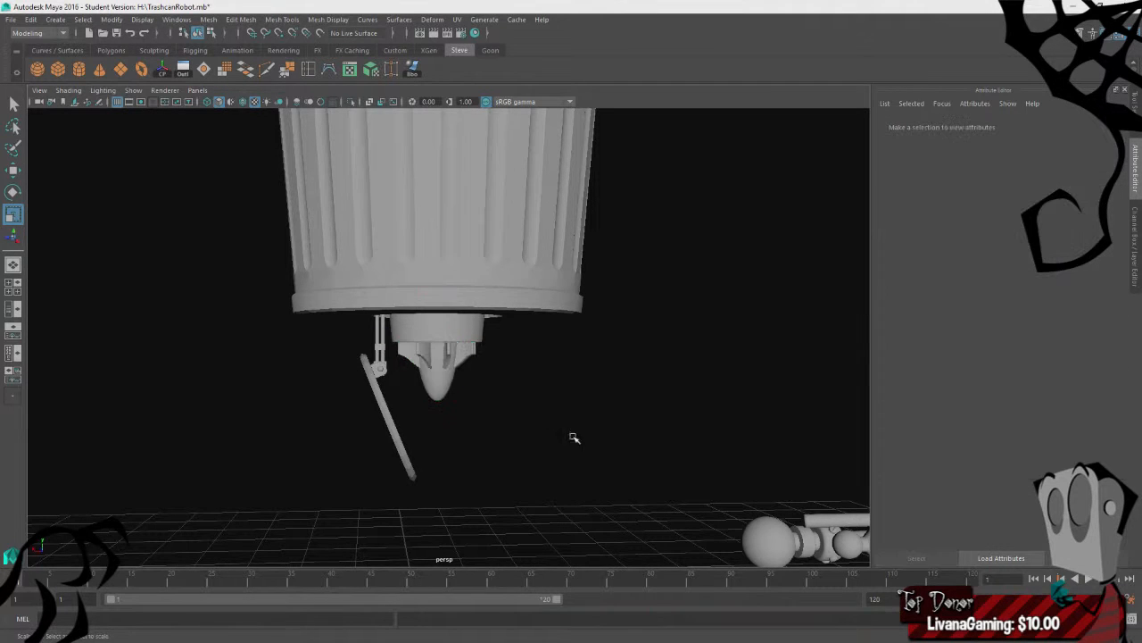
alt+drag(574, 437, 605, 440)
click(444, 325)
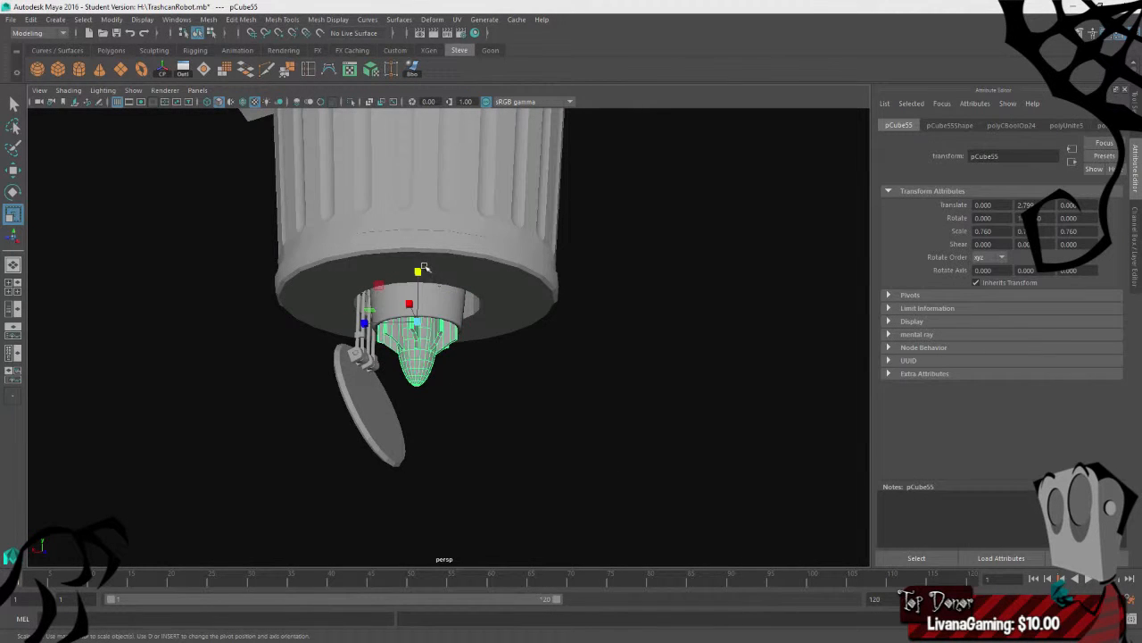
key(w)
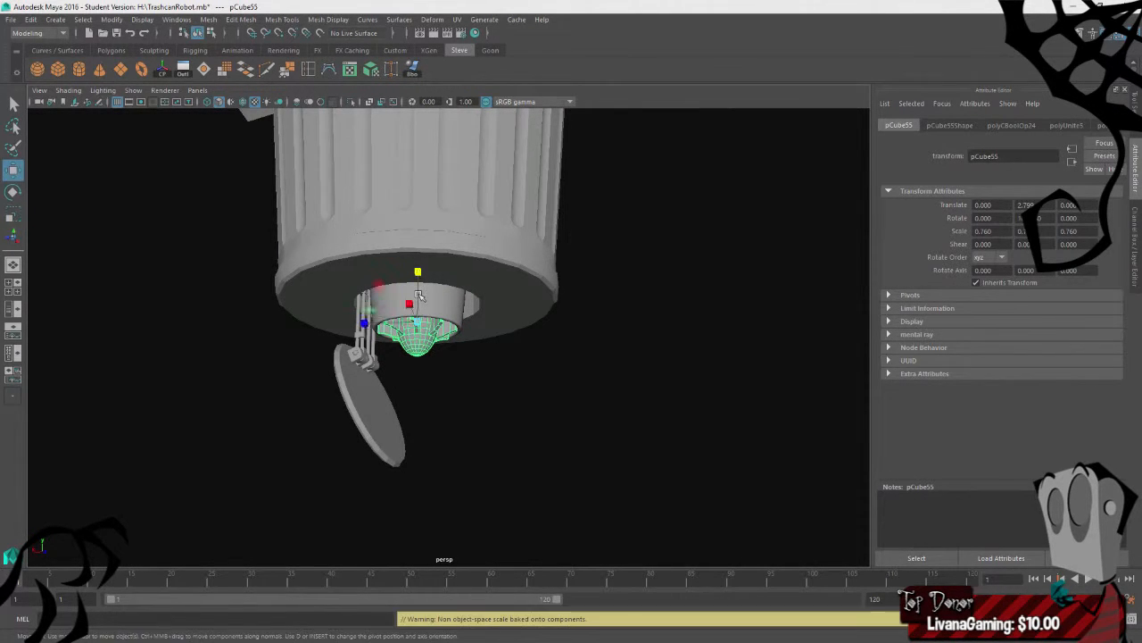
- Nudge the core and blades slightly upward inside the tapered base and save the scene
drag(419, 287, 422, 278)
click(507, 376)
alt+drag(507, 377, 583, 393)
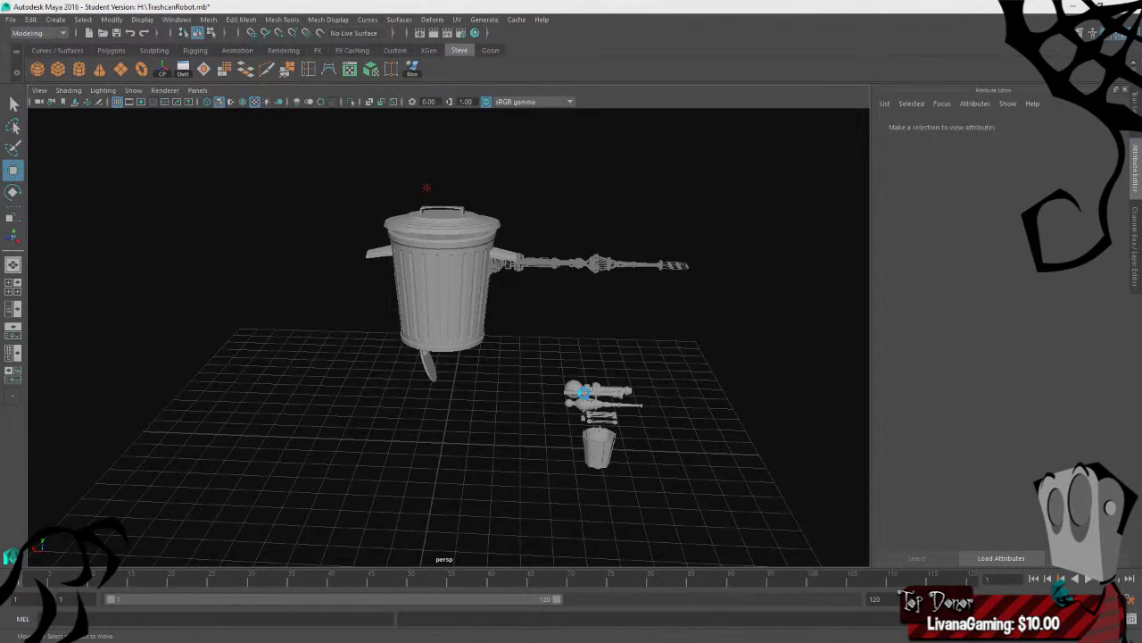
key(ctrl+s)
- Examine the thruster under the trash can from below and the spare parts lying on the grid
click(545, 337)
key(w)
alt+right_drag(374, 275, 621, 356)
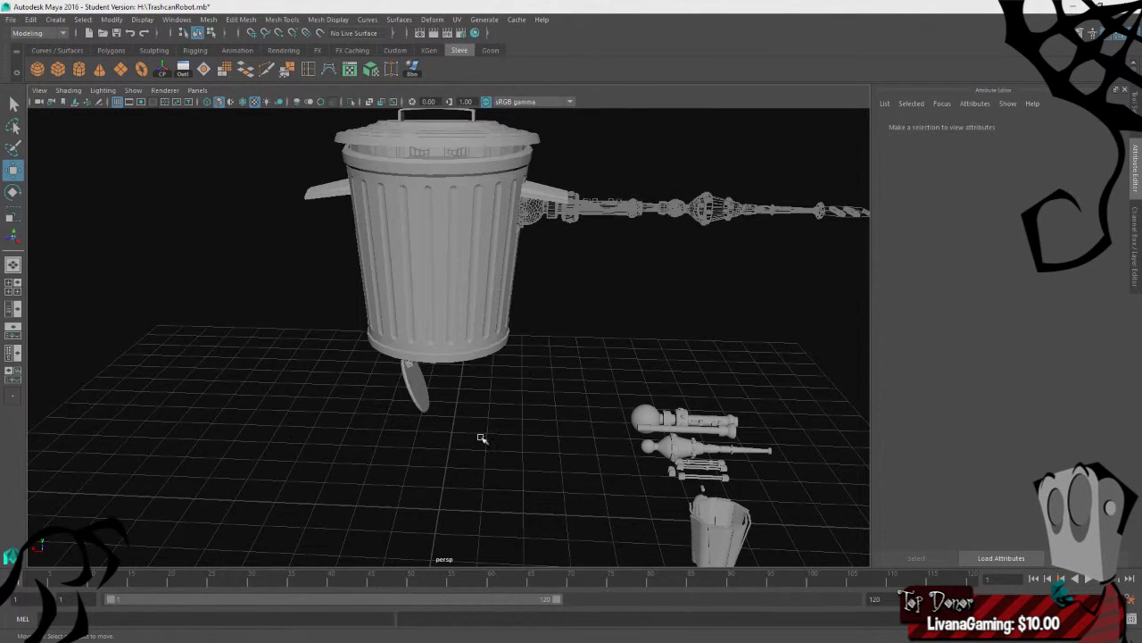
alt+drag(479, 439, 454, 373)
click(452, 327)
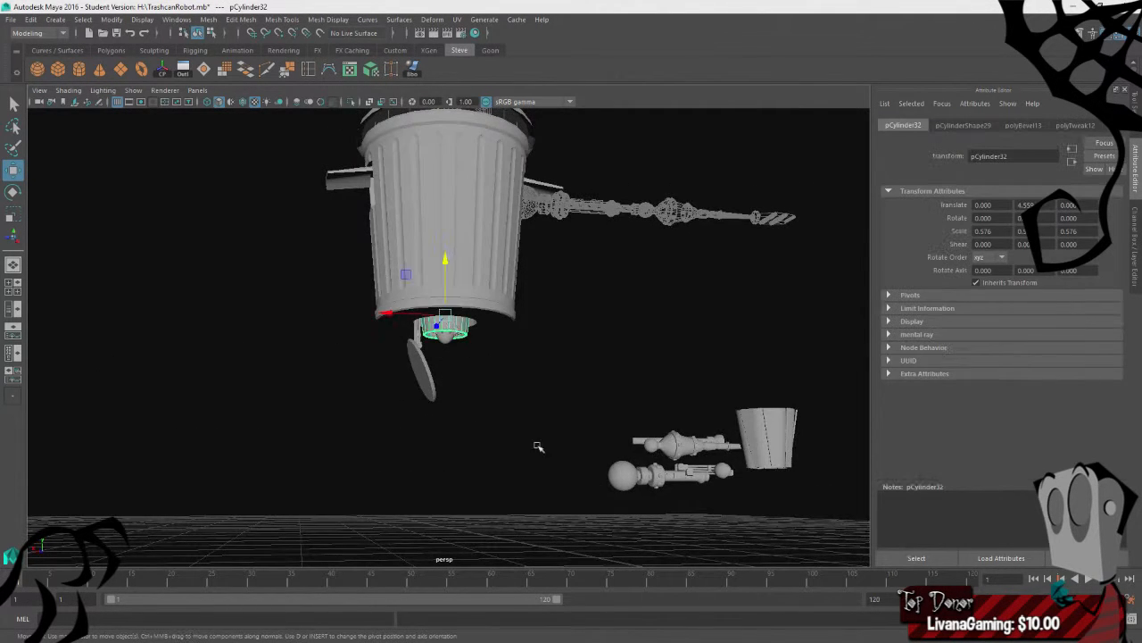
key(f)
alt+drag(683, 384, 544, 423)
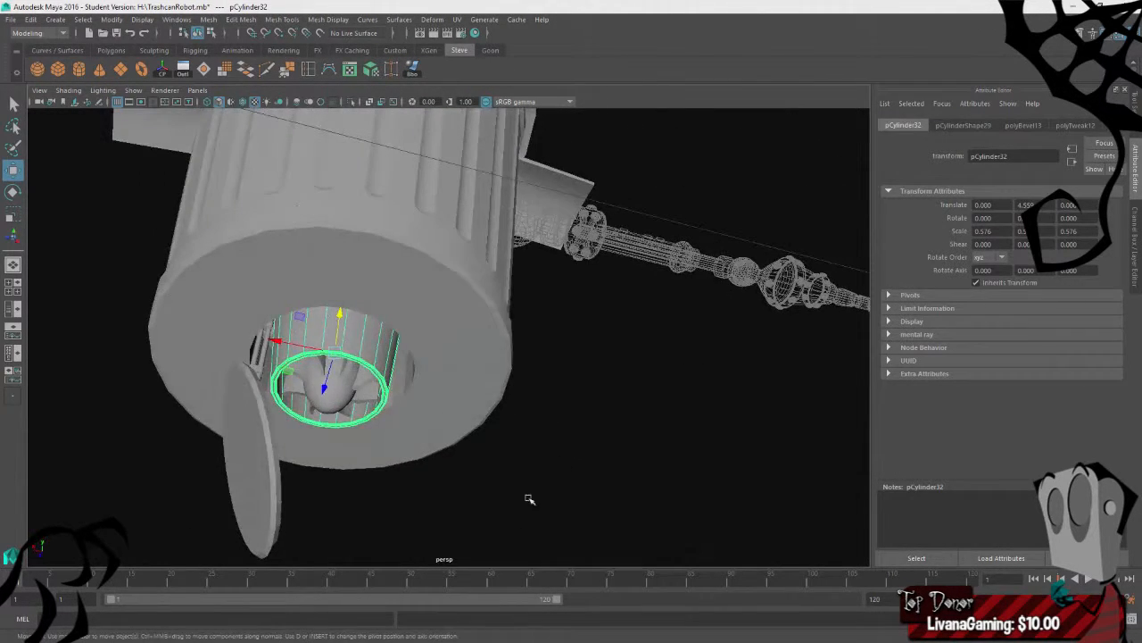
alt+drag(528, 497, 674, 486)
scroll(675, 486, down, 4)
alt+middle_drag(683, 531, 630, 493)
- Duplicate the small capsule-shaped pin from the spare parts and move the copy about 5.9 units in X and 2 units up, beneath the thruster
click(678, 473)
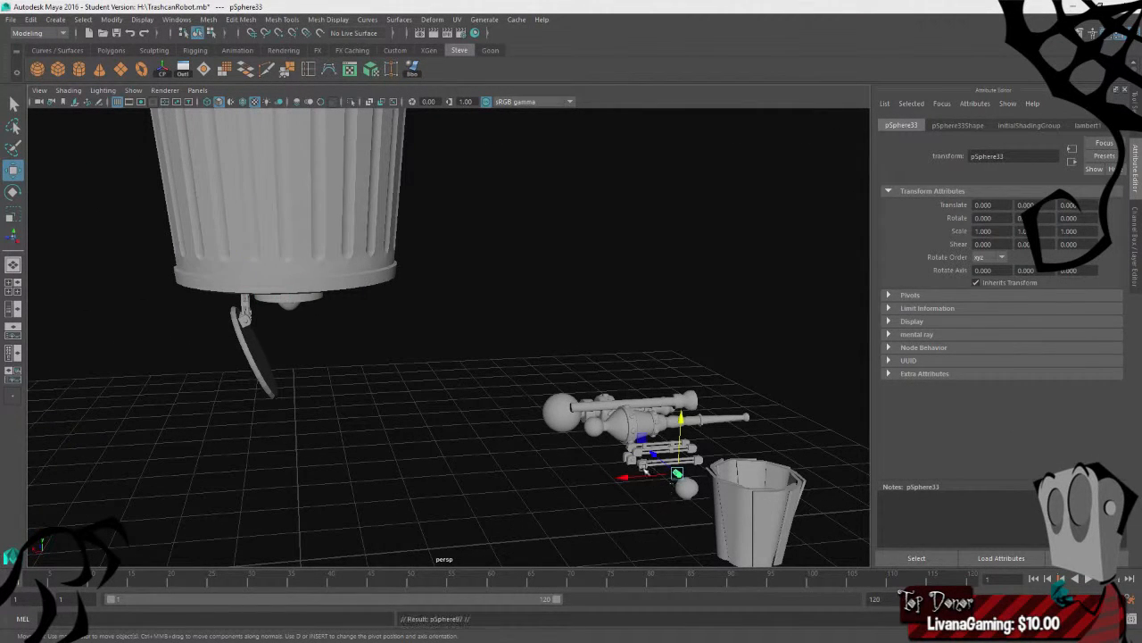
drag(631, 477, 288, 480)
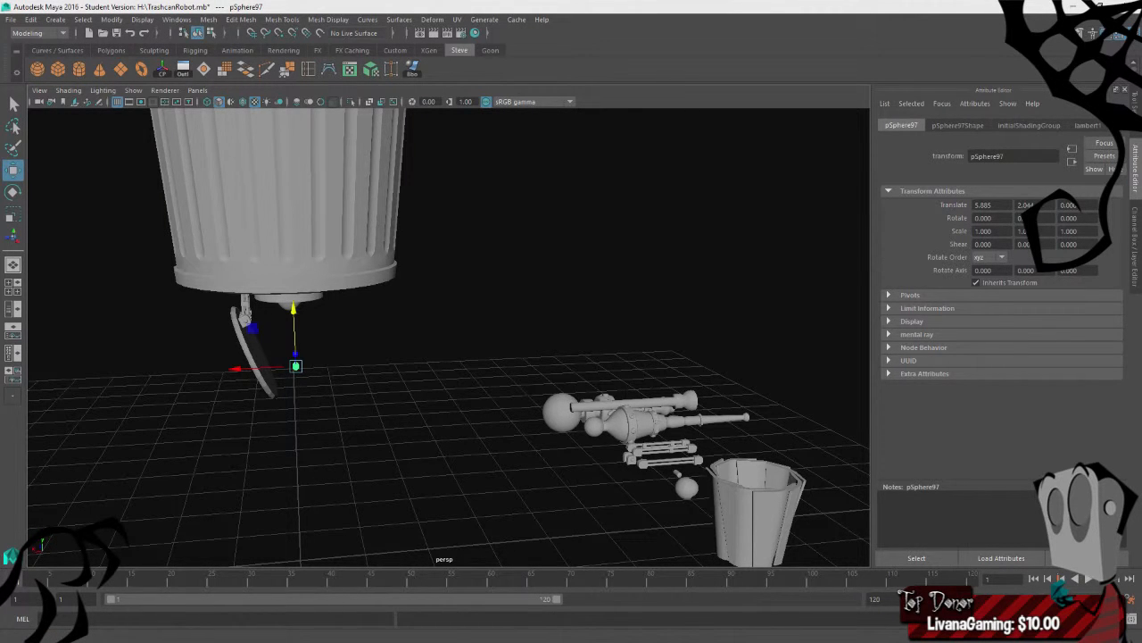
key(f)
alt+right_drag(470, 438, 380, 432)
alt+drag(380, 432, 507, 380)
- Examine the spare arm parts, rods and brackets on the grid
alt+drag(533, 462, 258, 467)
scroll(675, 491, down, 5)
alt+middle_drag(769, 494, 235, 459)
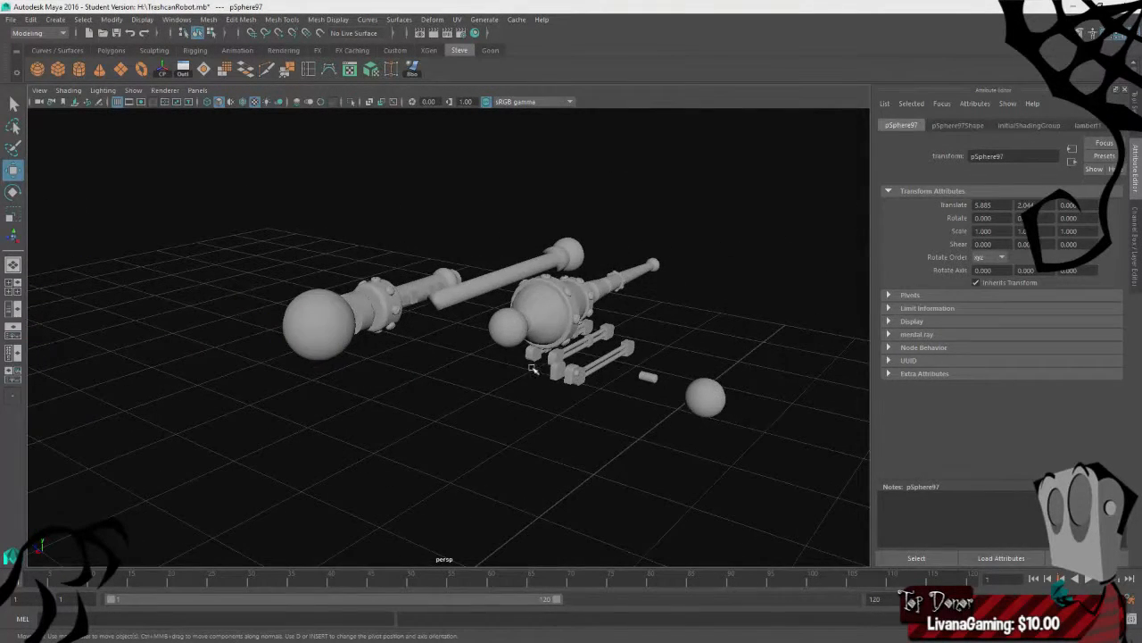
click(591, 343)
click(612, 355)
alt+drag(487, 430, 520, 406)
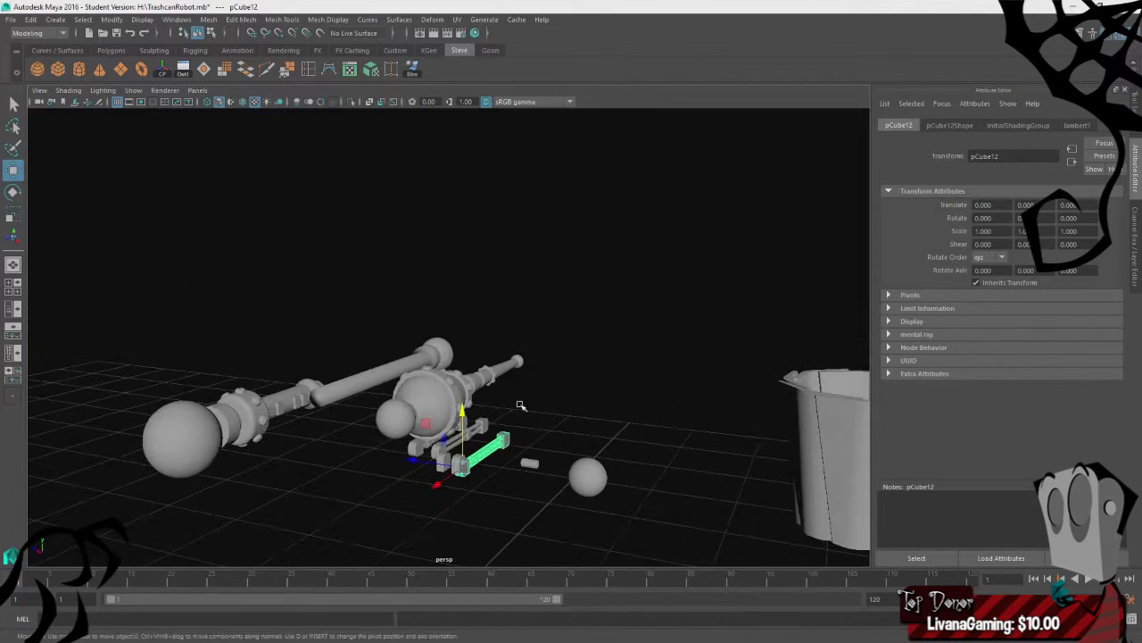
click(425, 444)
key(f)
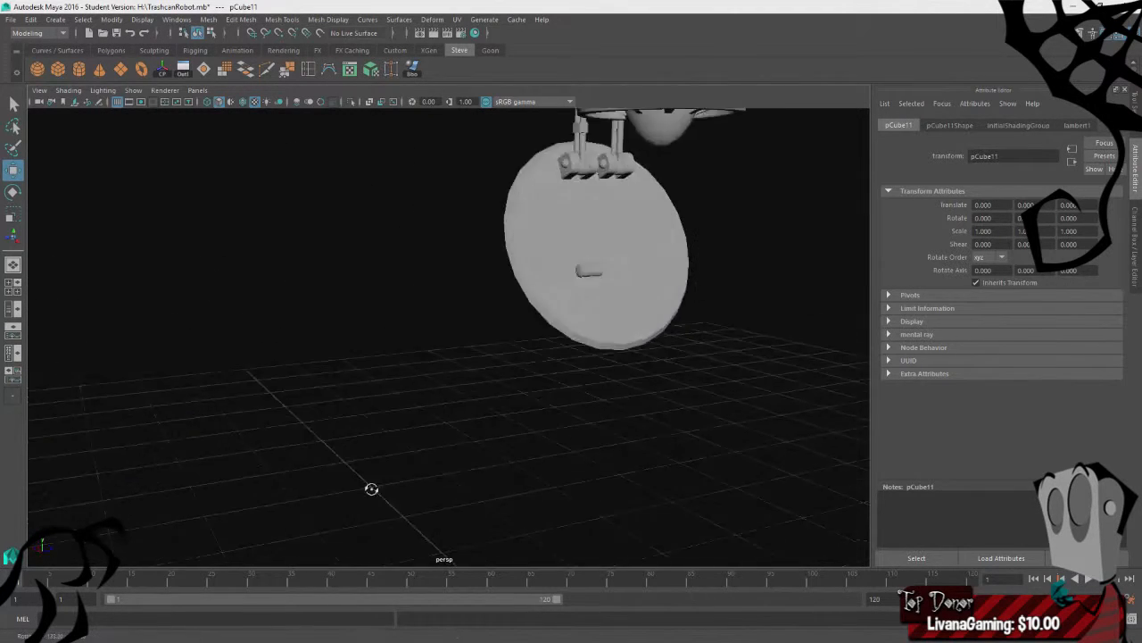
- Insert one edge loop around the middle of the duplicated capsule
click(469, 338)
key(f)
alt+right_drag(566, 395, 303, 450)
alt+drag(303, 450, 518, 477)
click(599, 360)
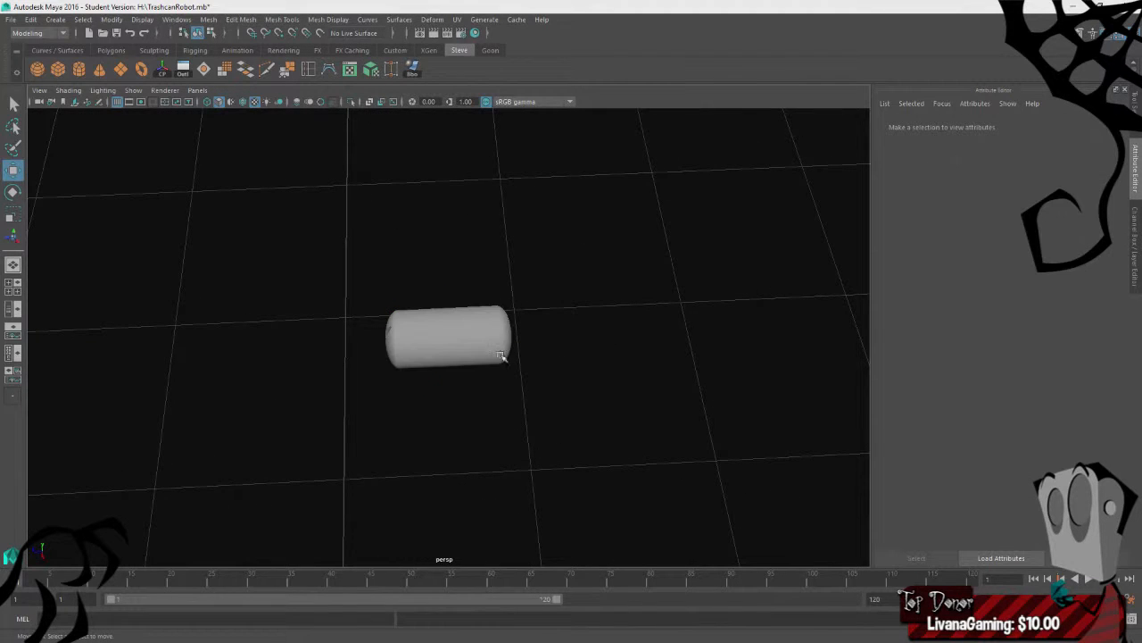
click(470, 344)
right_click(541, 286)
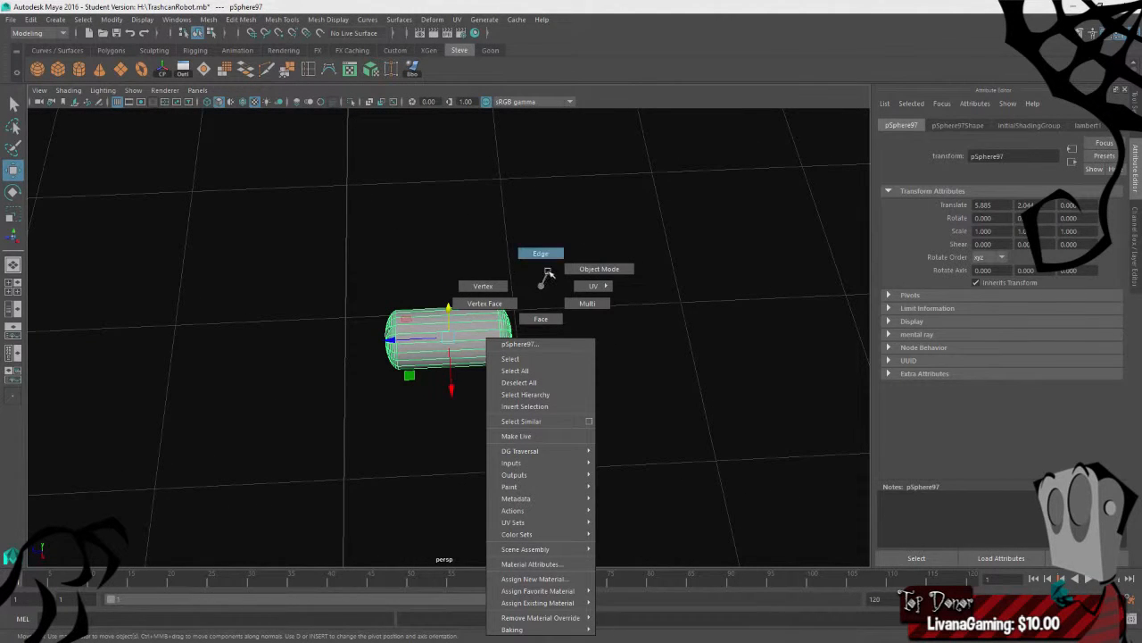
click(546, 266)
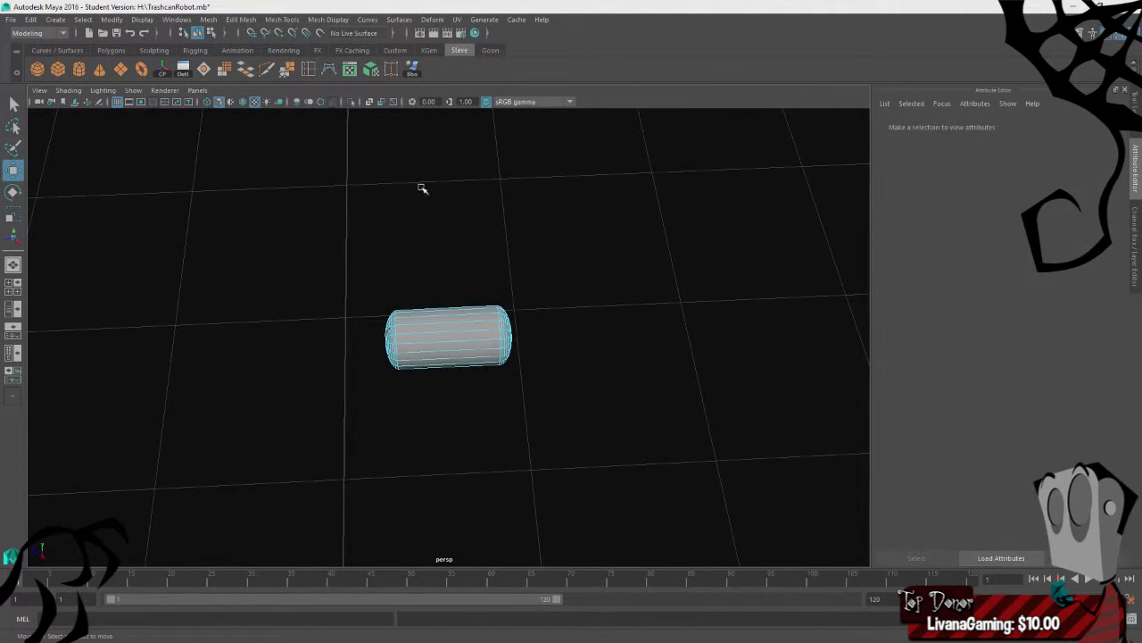
click(309, 70)
click(1137, 107)
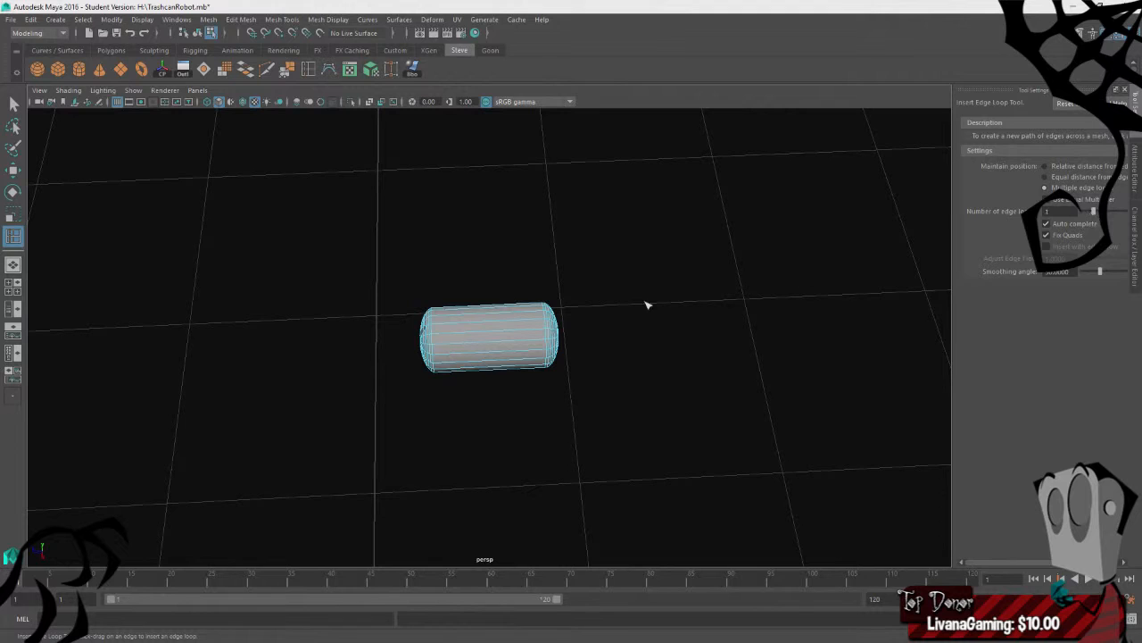
click(495, 338)
- Delete all faces on one side of the capsule's middle edge loop, leaving a single domed half
alt+drag(616, 326, 609, 345)
key(f)
scroll(594, 321, down, 5)
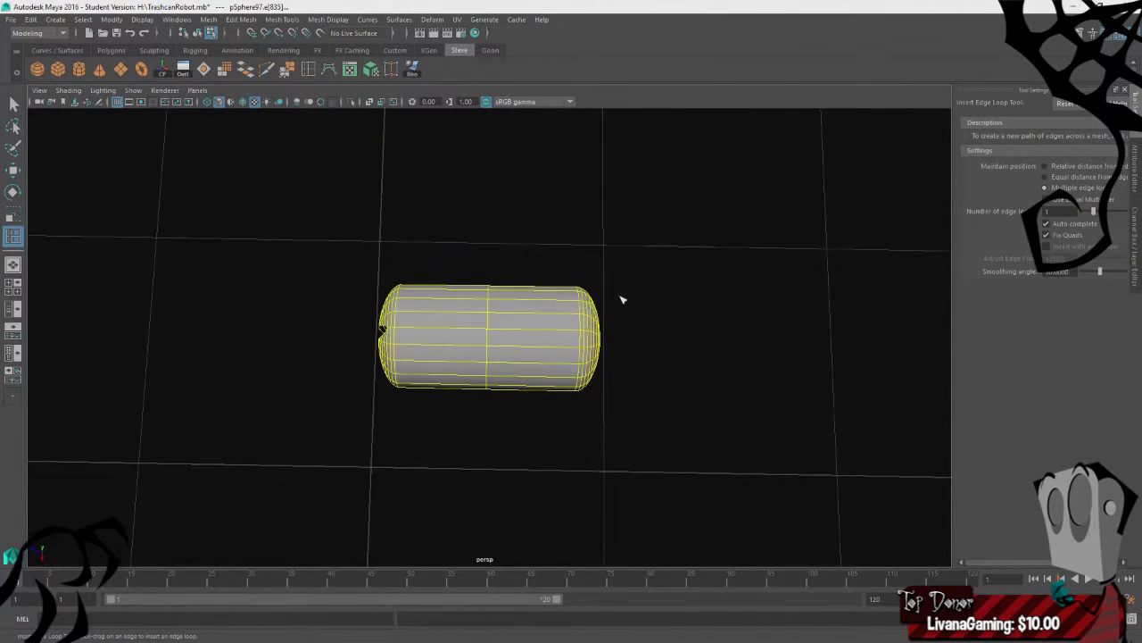
alt+middle_drag(618, 296, 489, 248)
right_drag(505, 188, 518, 233)
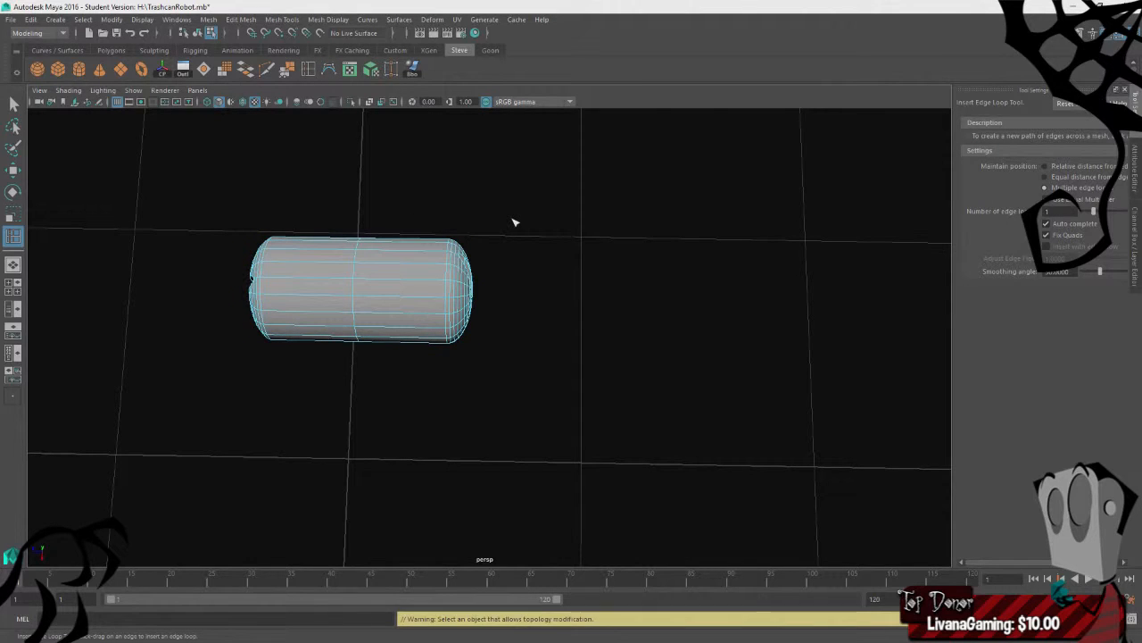
drag(513, 218, 431, 357)
key(Delete)
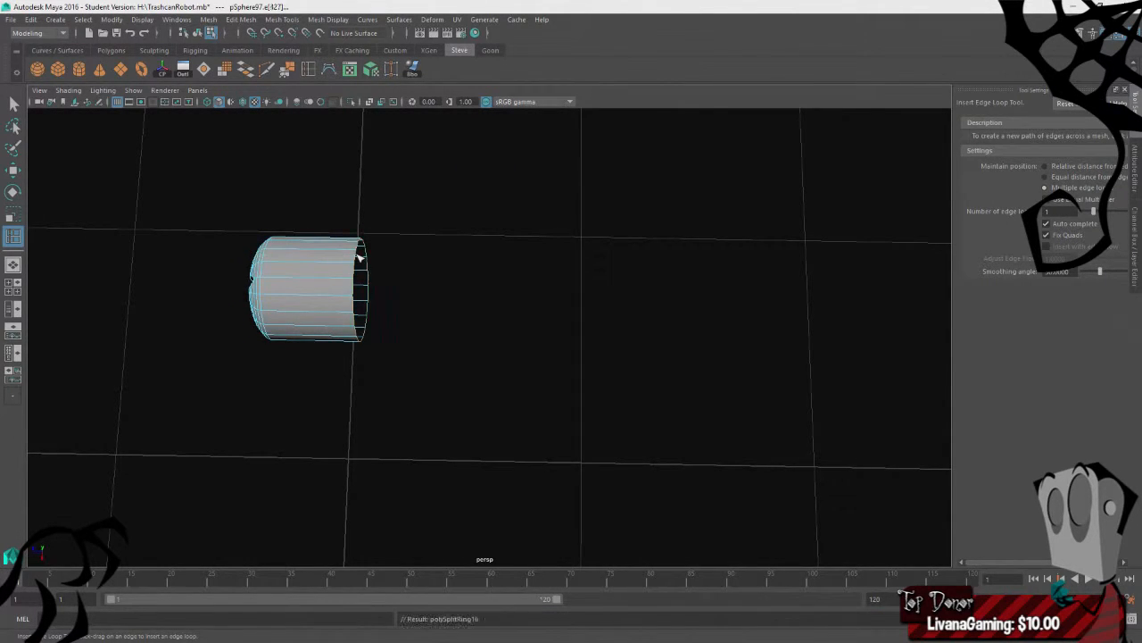
- Fill the open end of the half capsule and move the new end face toward the dome to shorten it into a rivet
key(q)
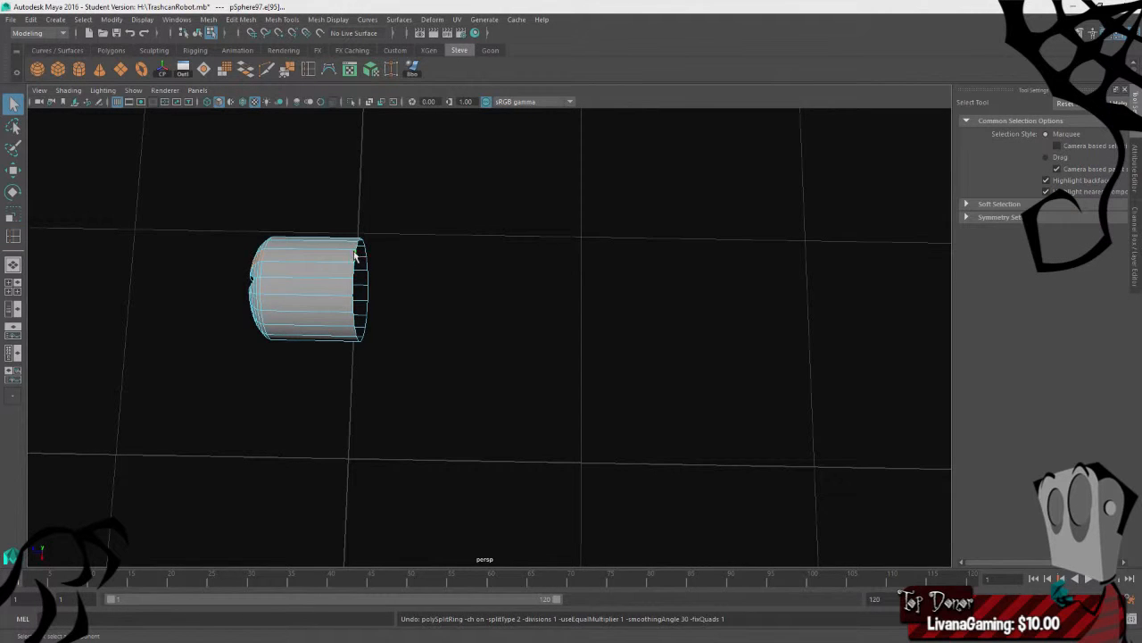
alt+drag(547, 292, 465, 250)
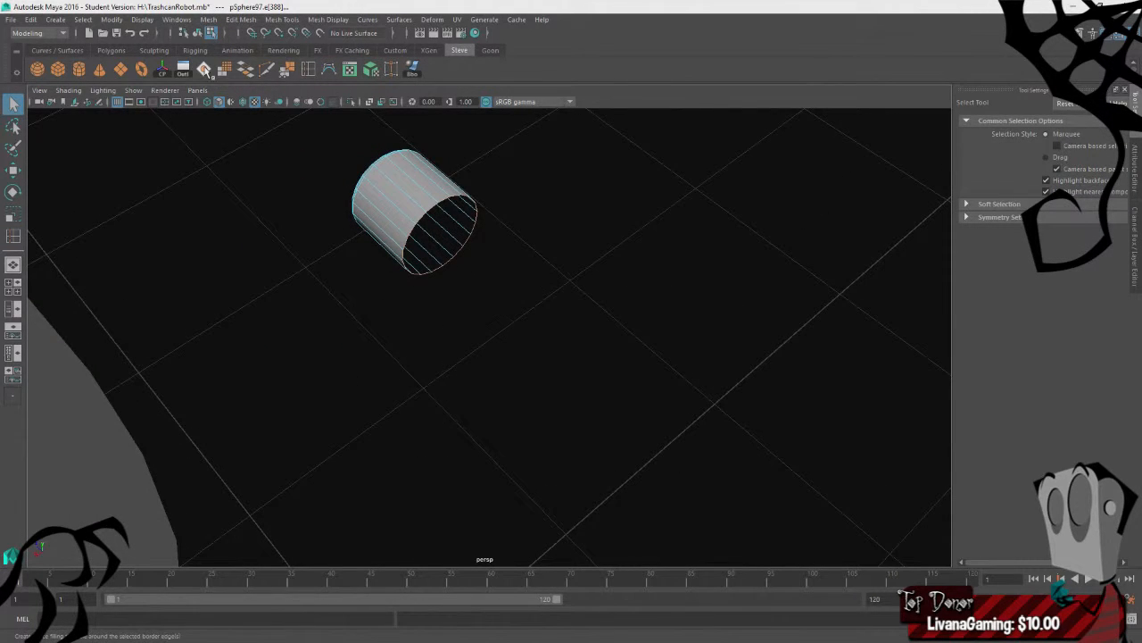
right_drag(529, 245, 527, 270)
click(445, 239)
key(w)
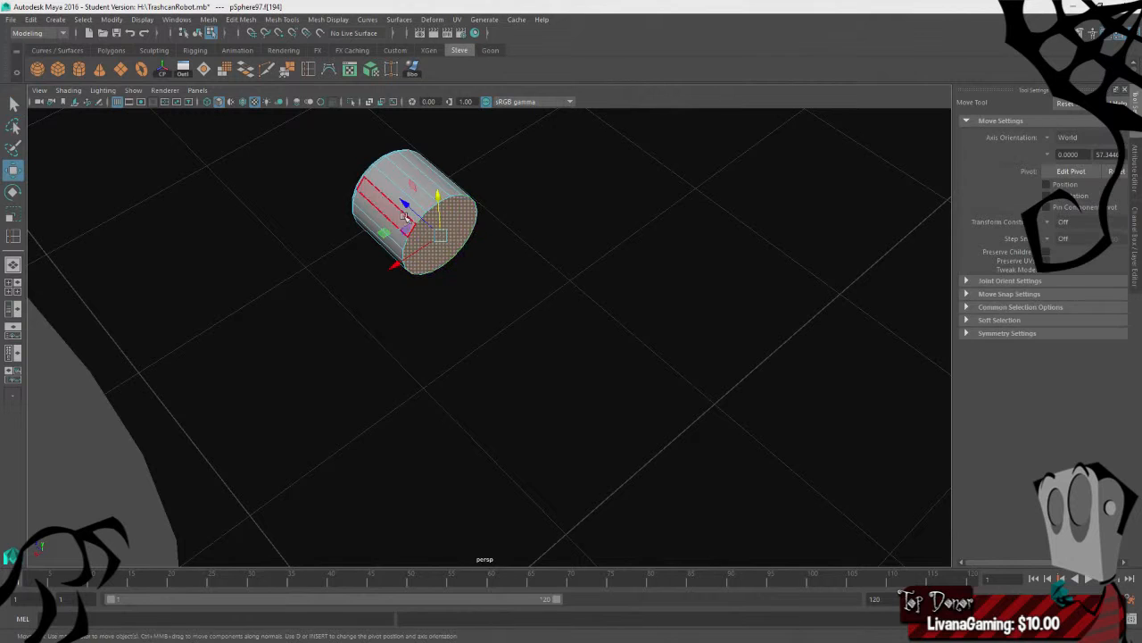
drag(406, 206, 370, 176)
scroll(529, 192, down, 3)
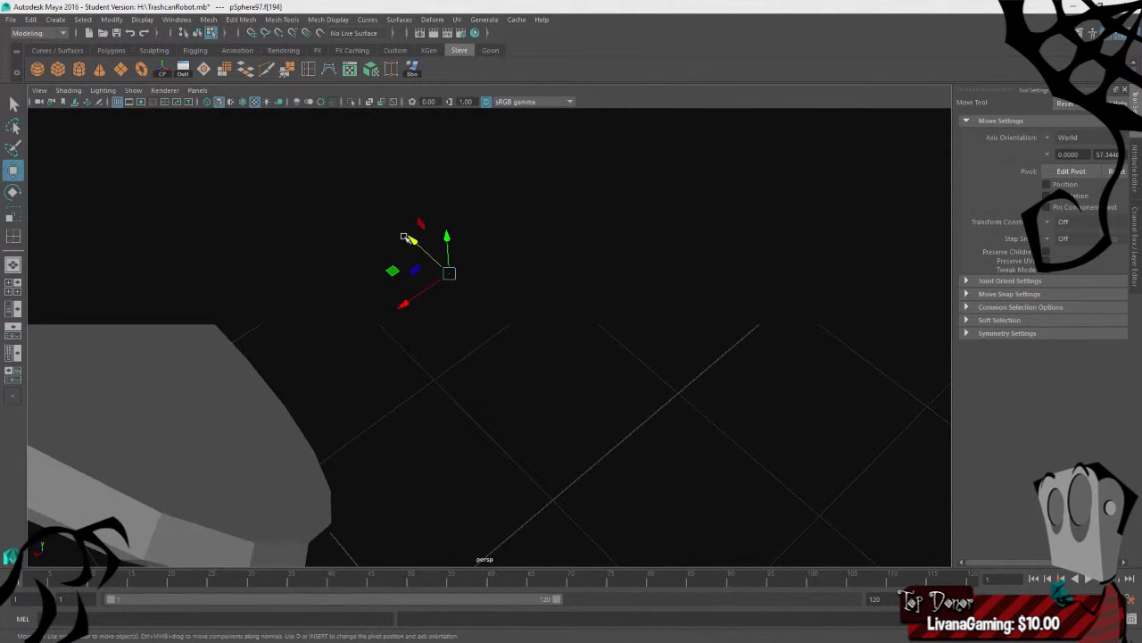
drag(414, 240, 417, 244)
- Move the whole rivet straight up to the height of the thruster's tapered housing
alt+drag(506, 313, 533, 305)
scroll(535, 306, down, 4)
right_drag(624, 267, 679, 248)
click(507, 340)
drag(506, 284, 512, 118)
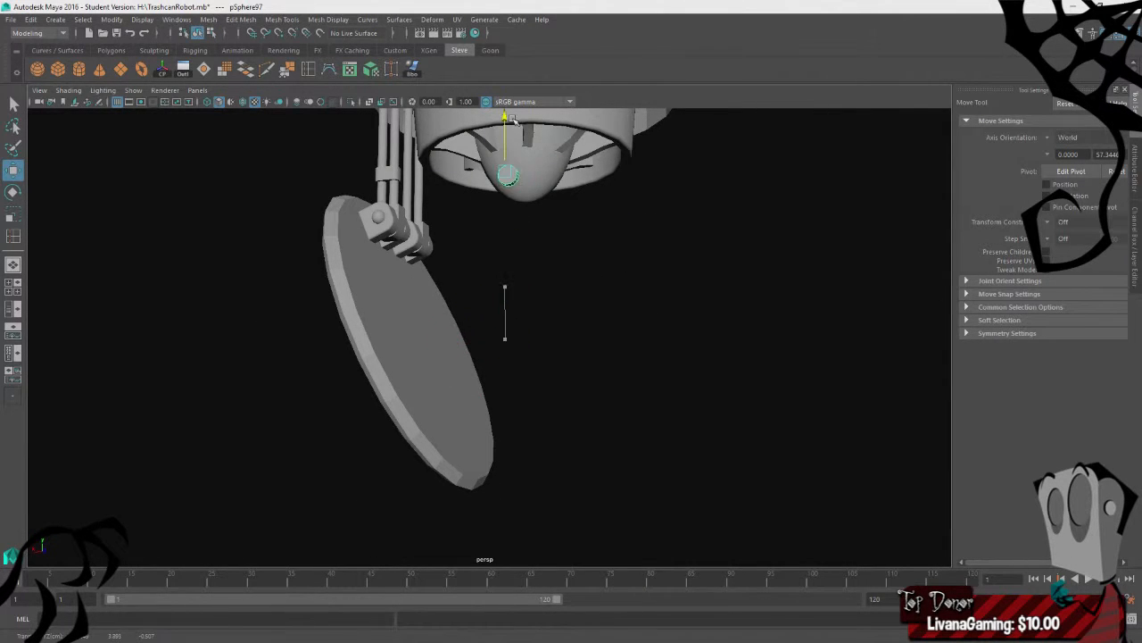
alt+middle_drag(564, 255, 558, 457)
drag(498, 322, 498, 266)
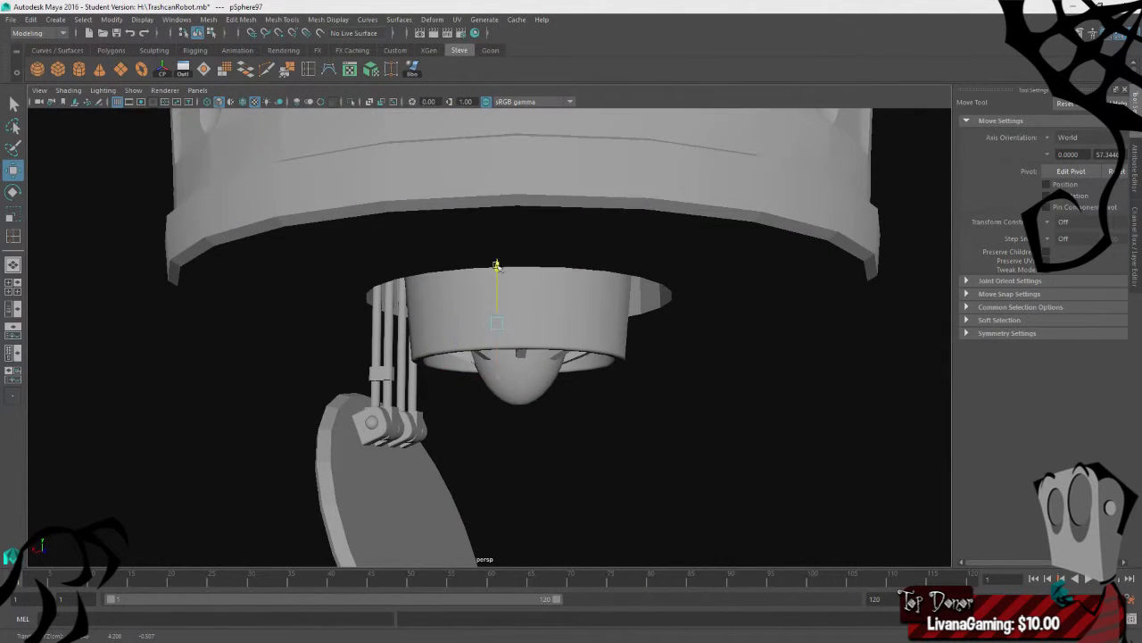
- Center the rivet's pivot and try to turn the rivet about the vertical axis
alt+drag(579, 346, 574, 325)
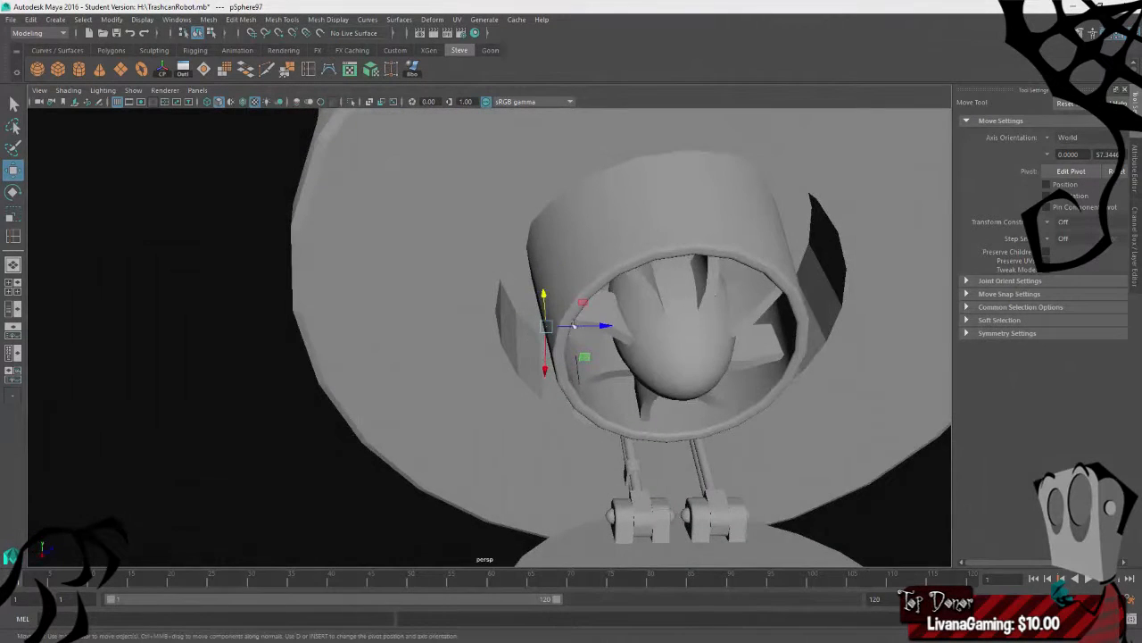
key(e)
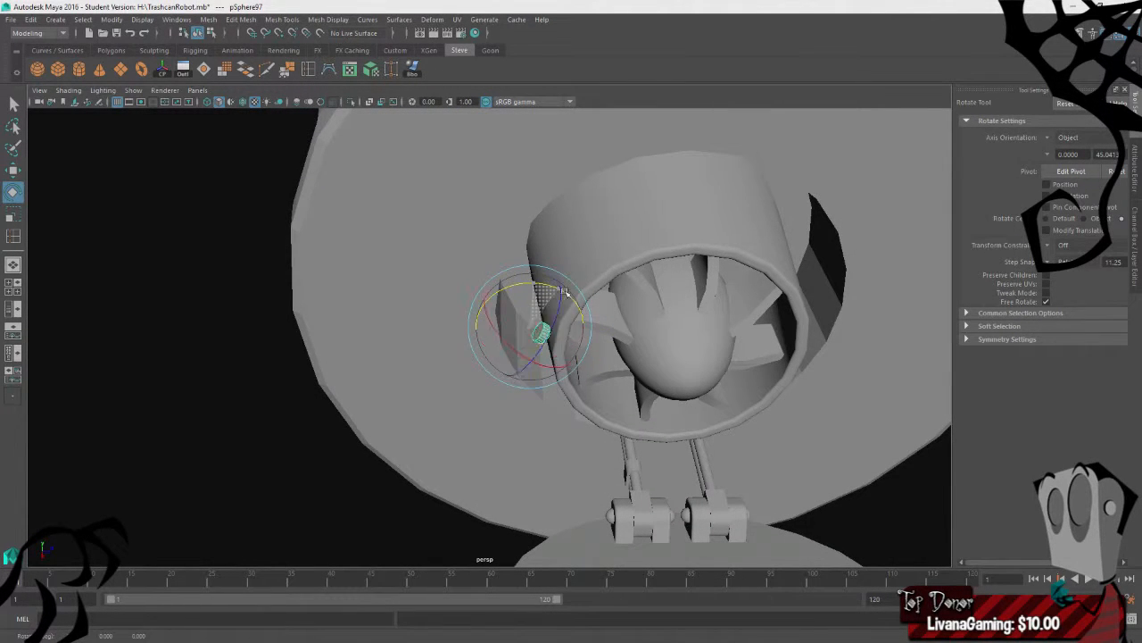
key(ctrl+z)
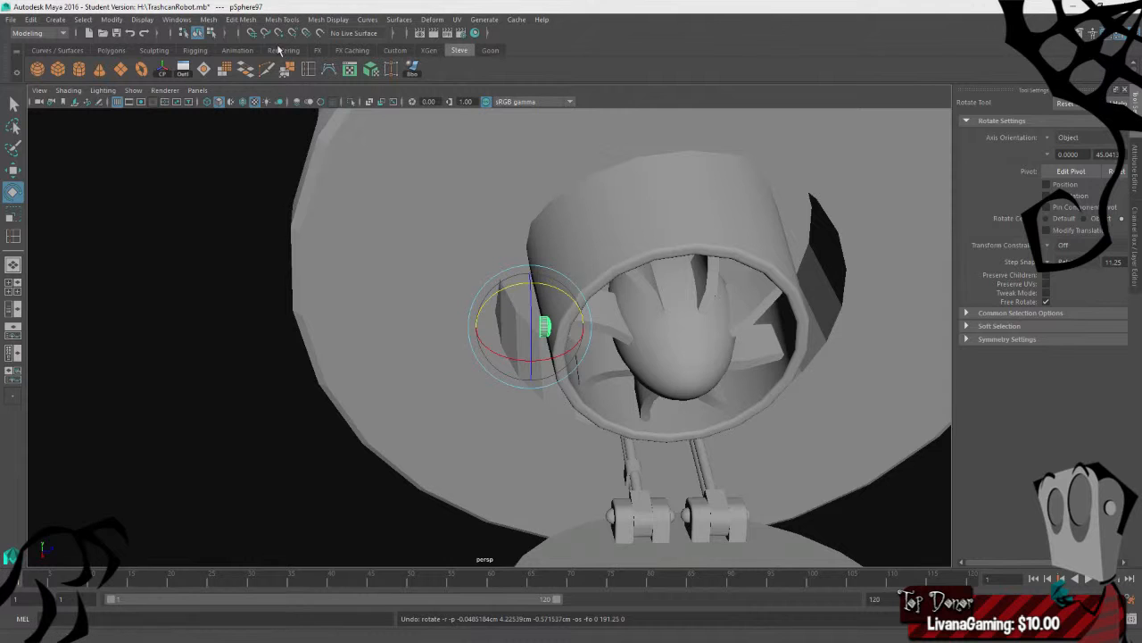
click(167, 70)
key(f)
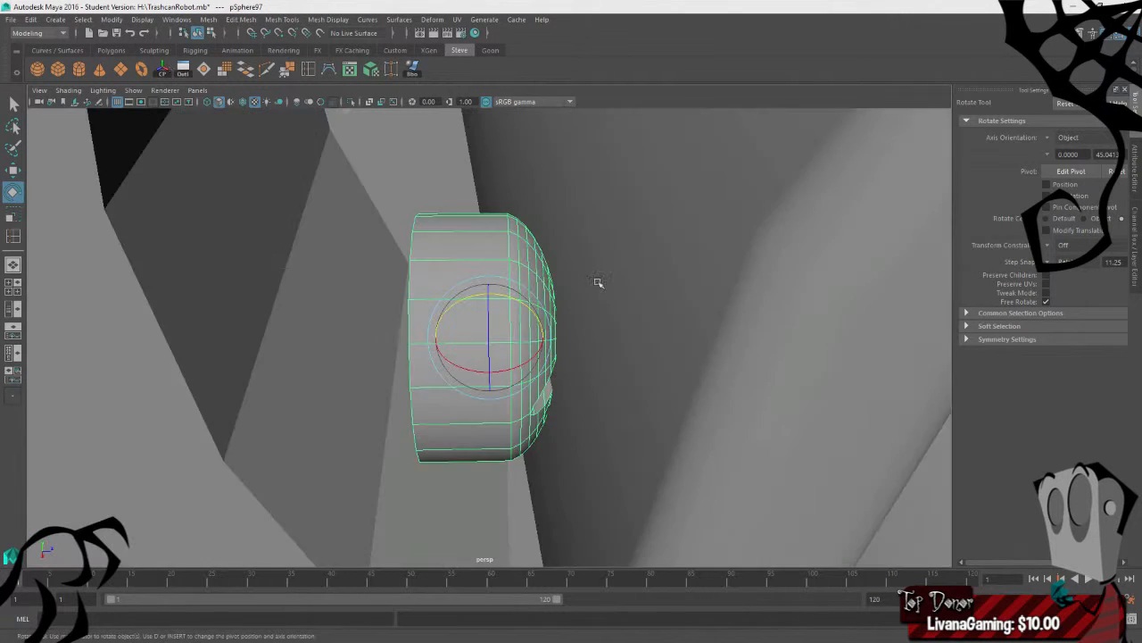
scroll(599, 283, down, 5)
alt+drag(487, 346, 621, 349)
click(501, 323)
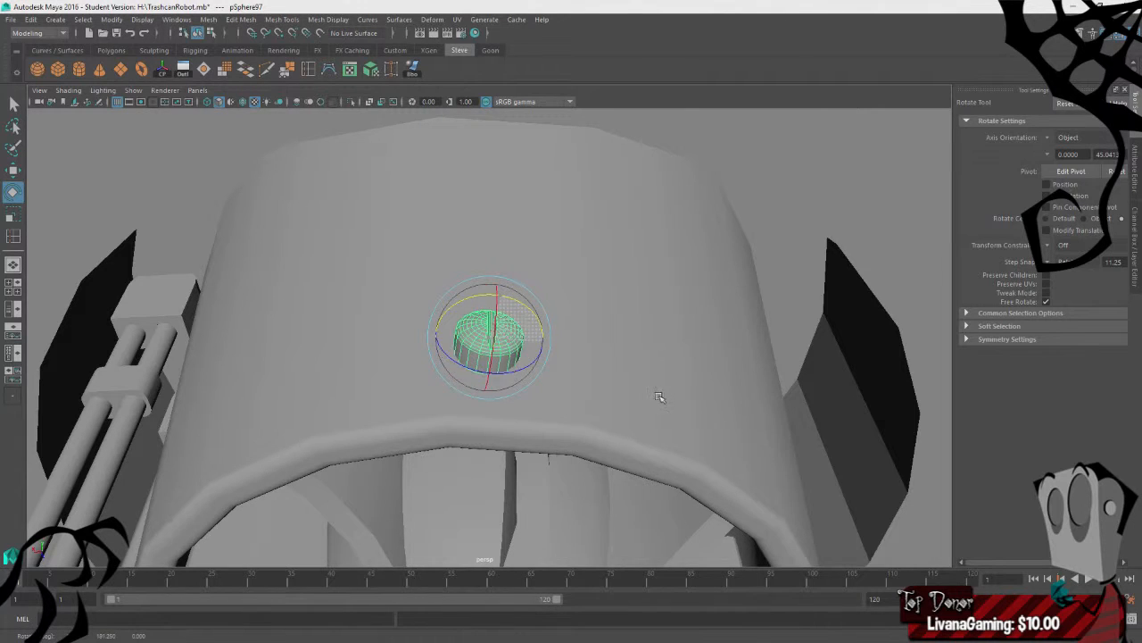
- Align the rivet with the thruster's center line in the top view, using grid snapping along X
alt+drag(646, 444, 635, 391)
scroll(622, 398, down, 8)
key(space)
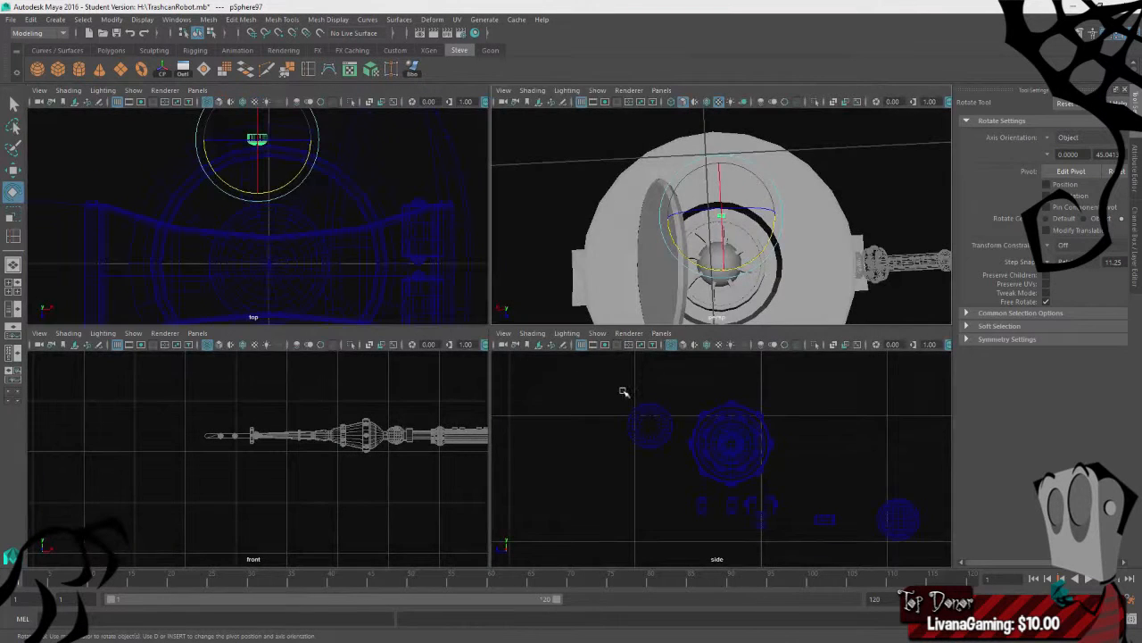
key(space)
key(w)
key(f)
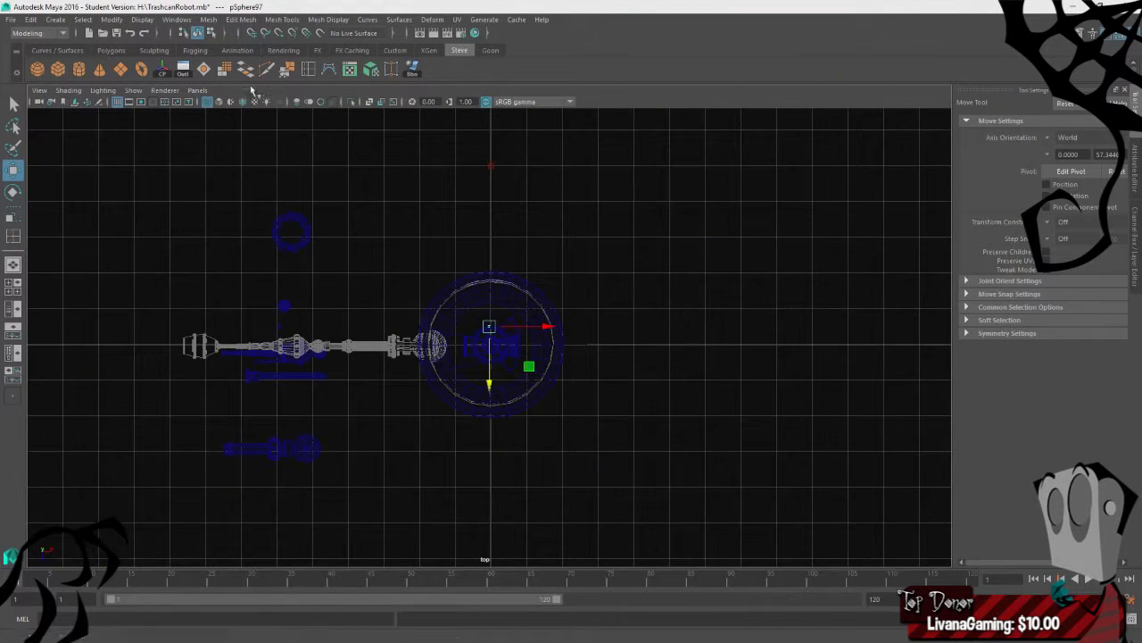
click(253, 33)
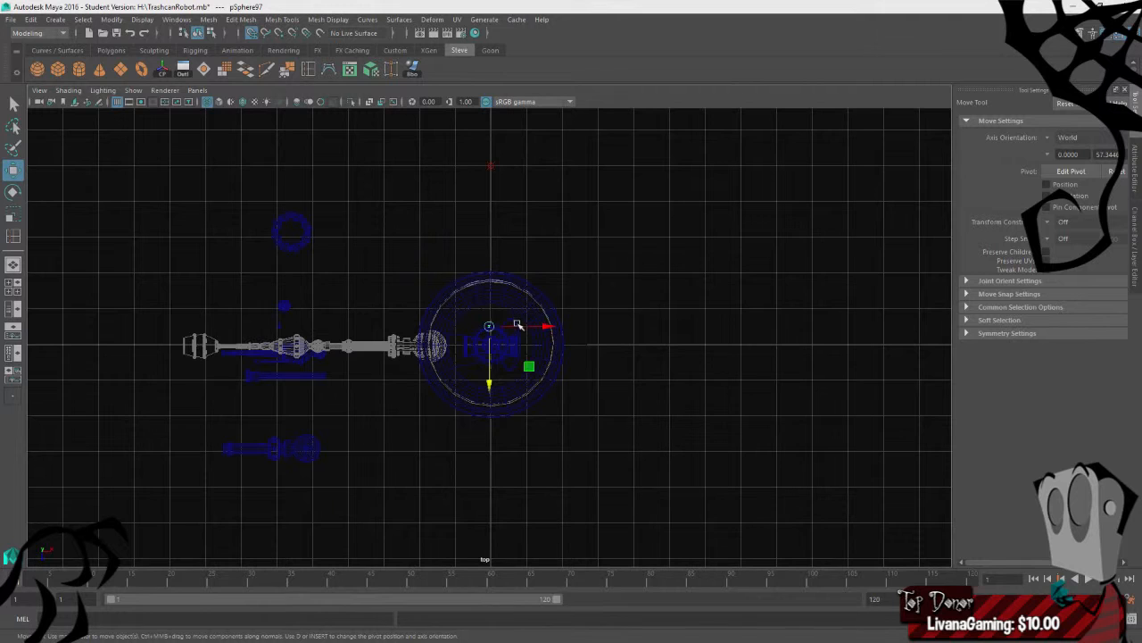
drag(518, 324, 507, 324)
- Turn the rivet about the vertical axis so its dome faces away from the housing
key(f)
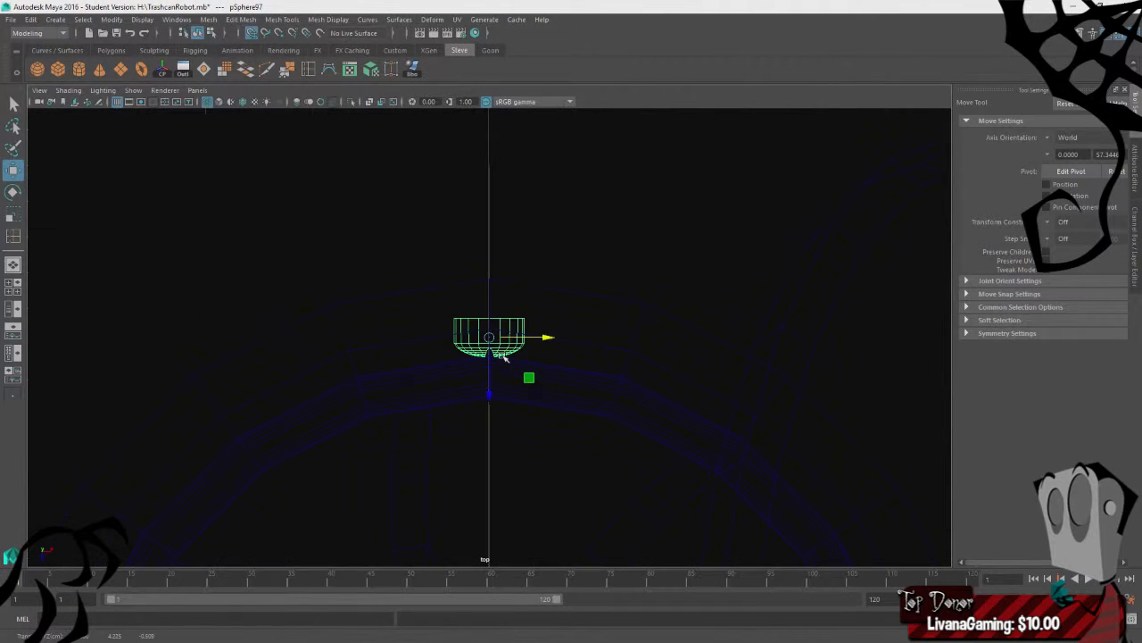
key(e)
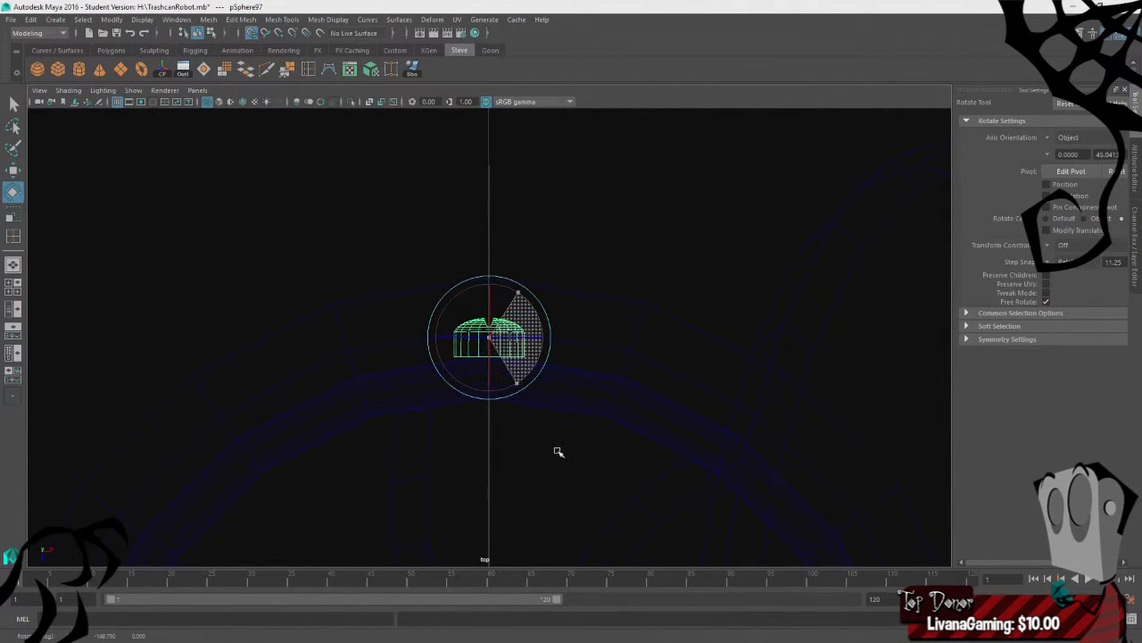
key(space)
key(space)
- Adjust the rivet's height slightly upward beside the lower rim of the tapered housing
alt+drag(591, 255, 587, 294)
scroll(591, 376, up, 6)
alt+drag(594, 309, 495, 407)
key(w)
drag(490, 293, 490, 287)
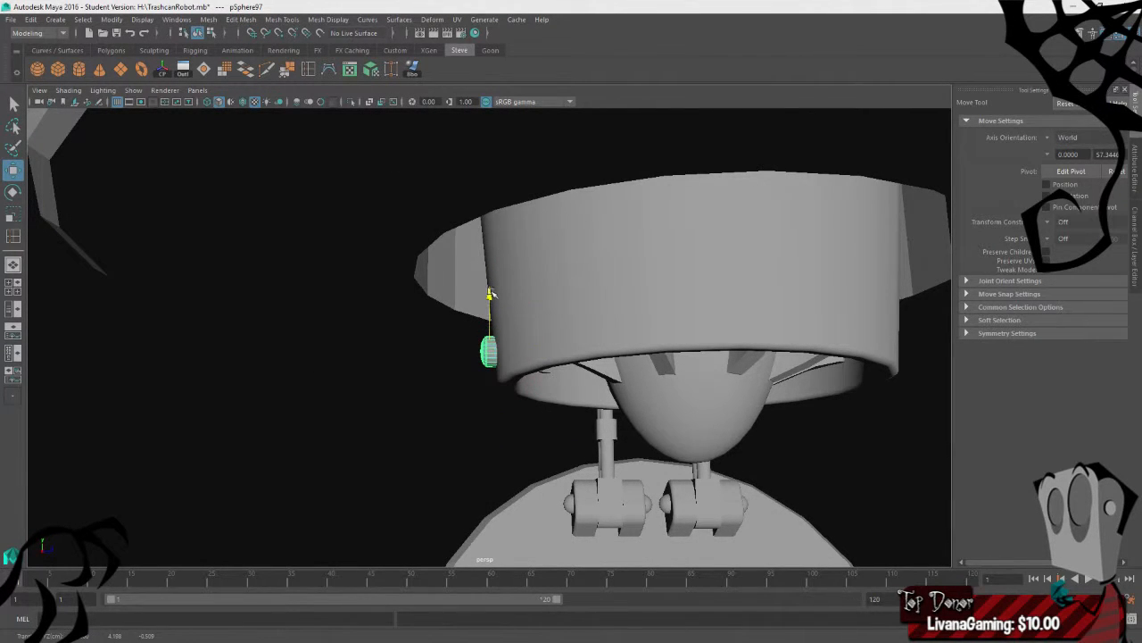
- Move the rivet slightly inward in the top view so its base sits against the housing's outer wall
alt+drag(390, 417, 508, 360)
key(e)
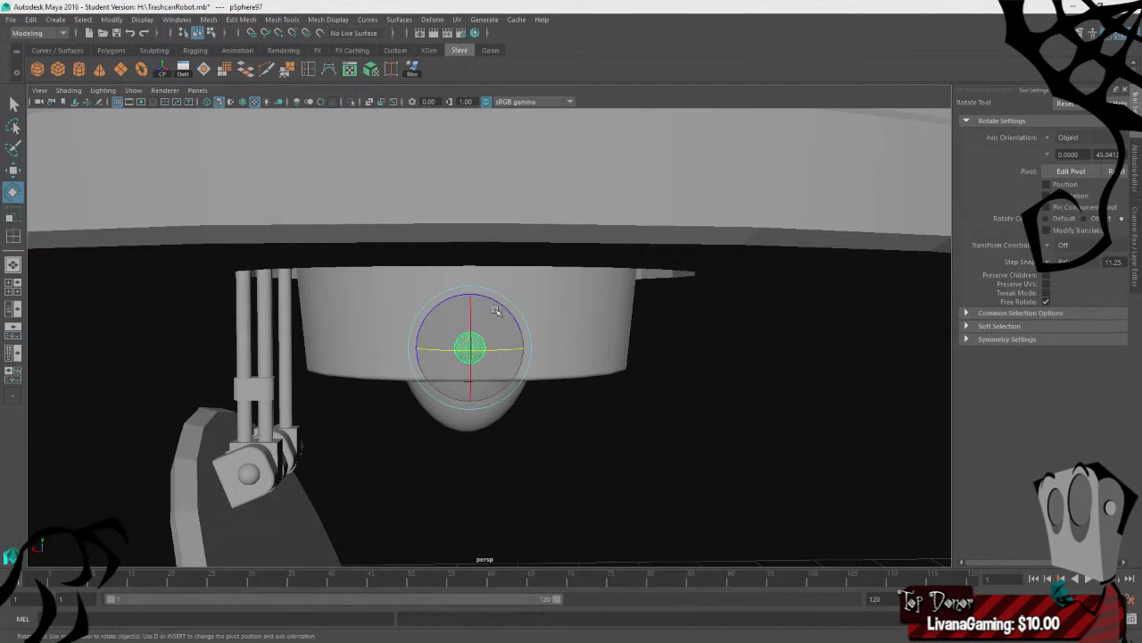
alt+drag(657, 417, 476, 347)
key(space)
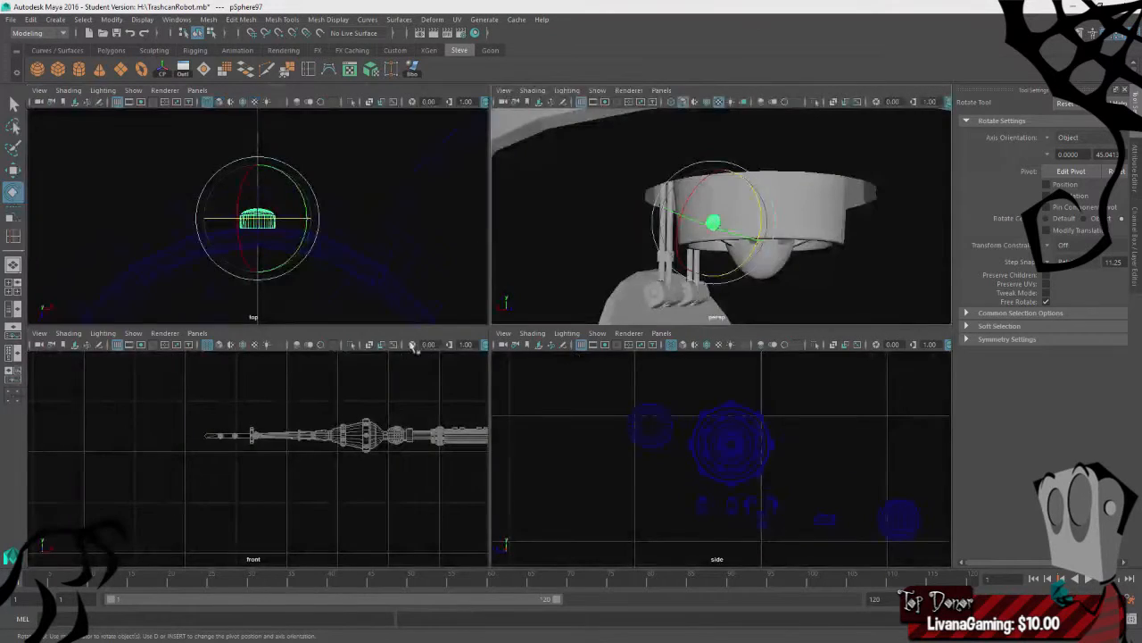
key(space)
scroll(454, 237, down, 10)
scroll(502, 339, up, 3)
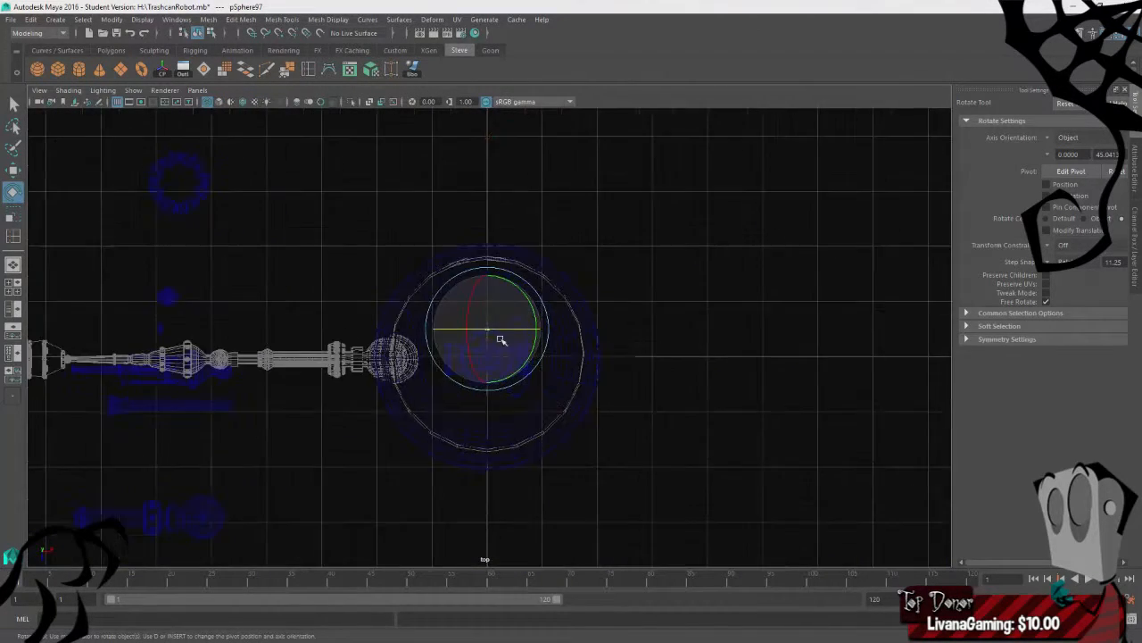
key(f)
scroll(517, 413, down, 10)
scroll(492, 352, down, 2)
scroll(484, 337, up, 10)
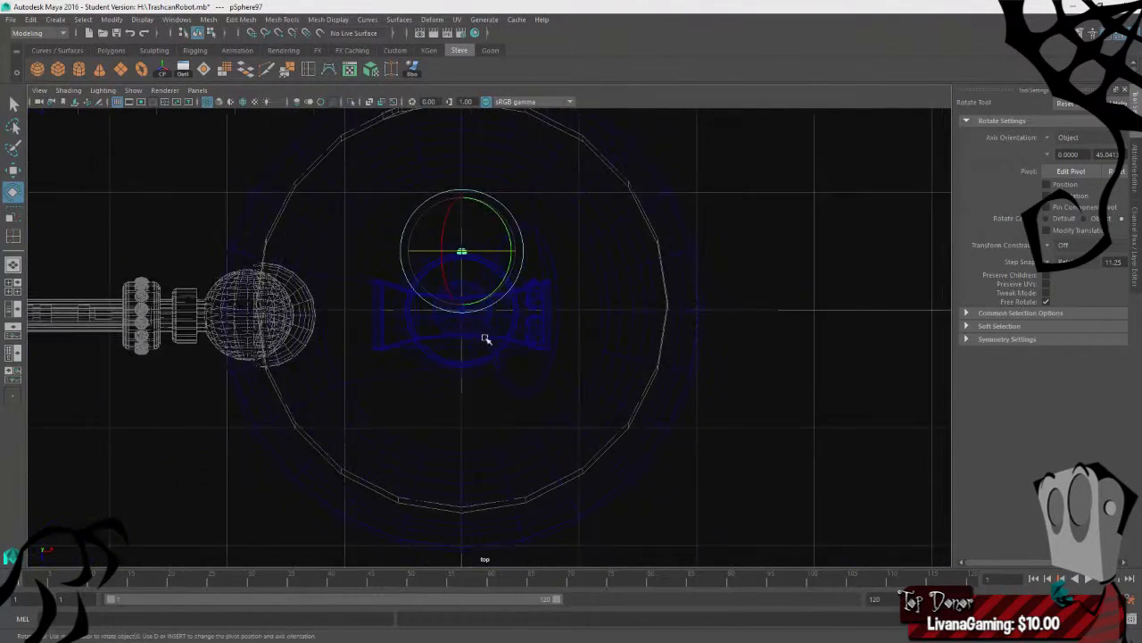
scroll(518, 357, up, 3)
key(w)
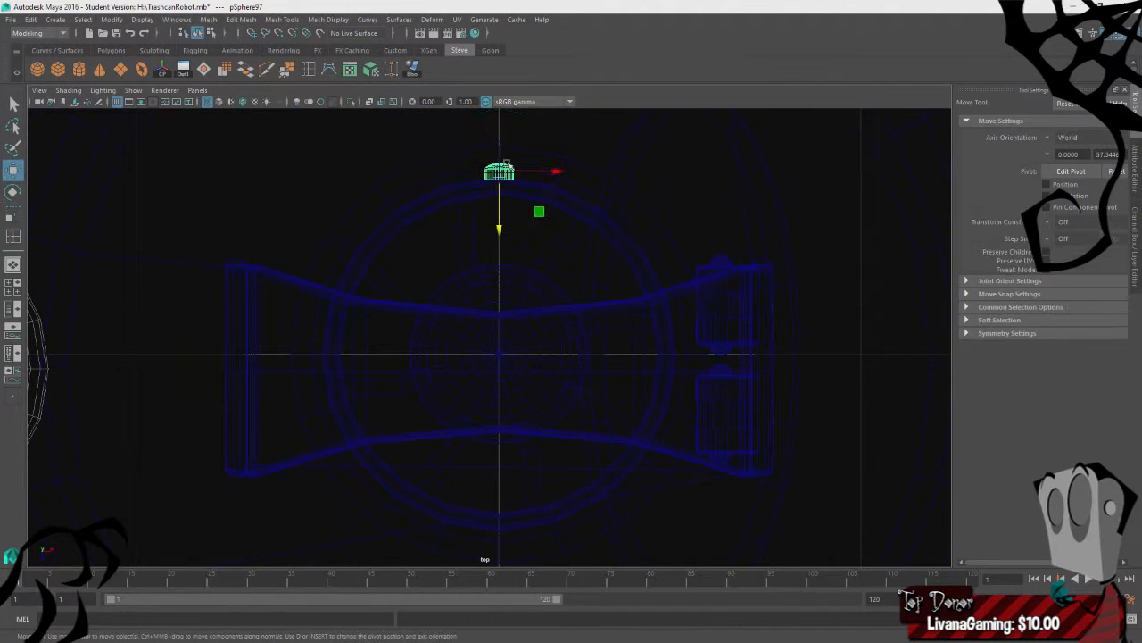
drag(501, 197, 505, 201)
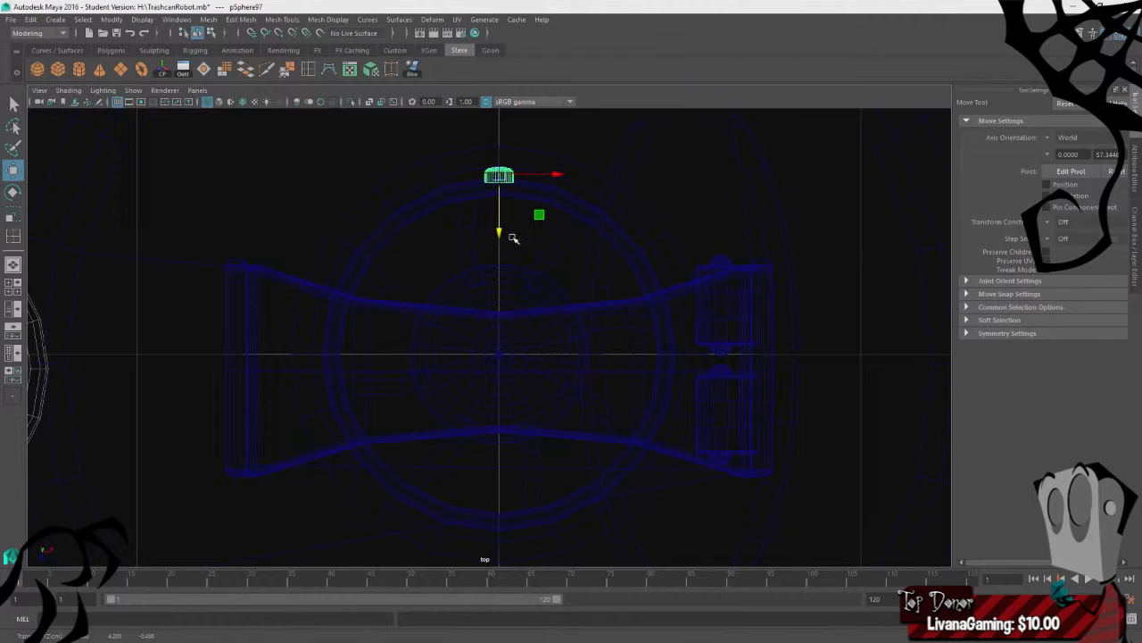
- Snap the rivet's pivot to the thruster's center on the grid and set the rotation axis orientation to World
key(d)
drag(503, 253, 503, 403)
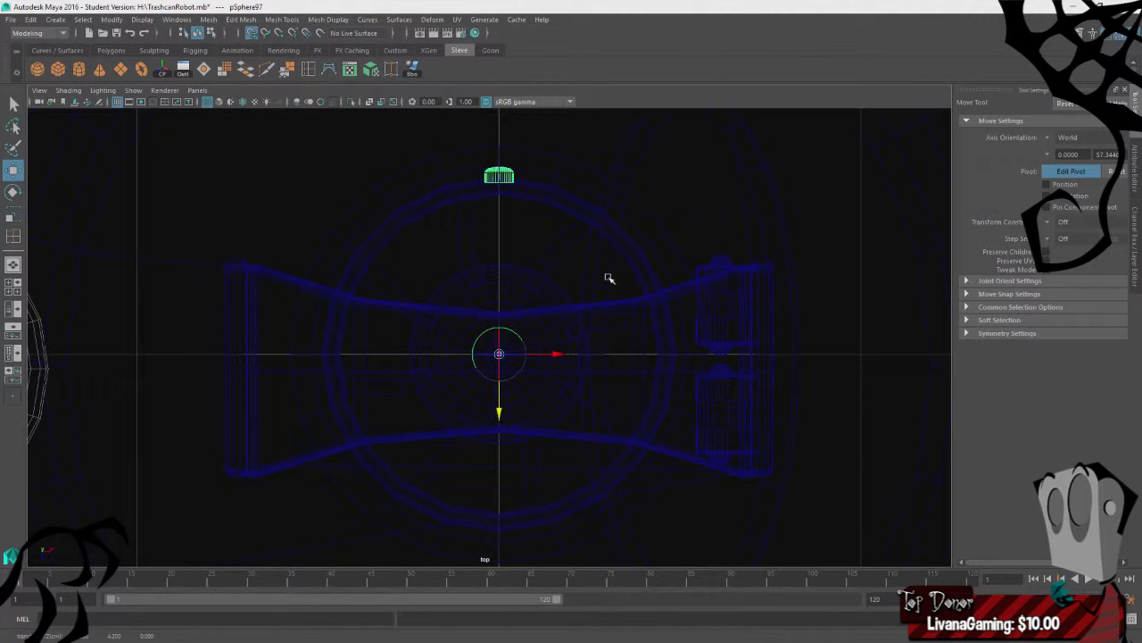
key(d)
key(r)
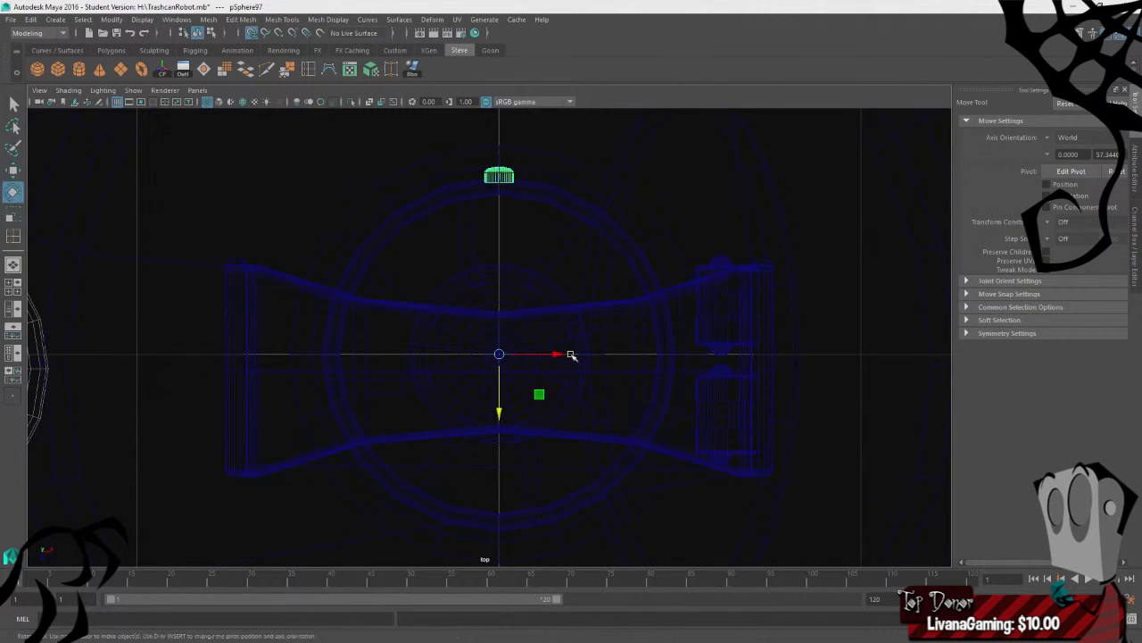
key(e)
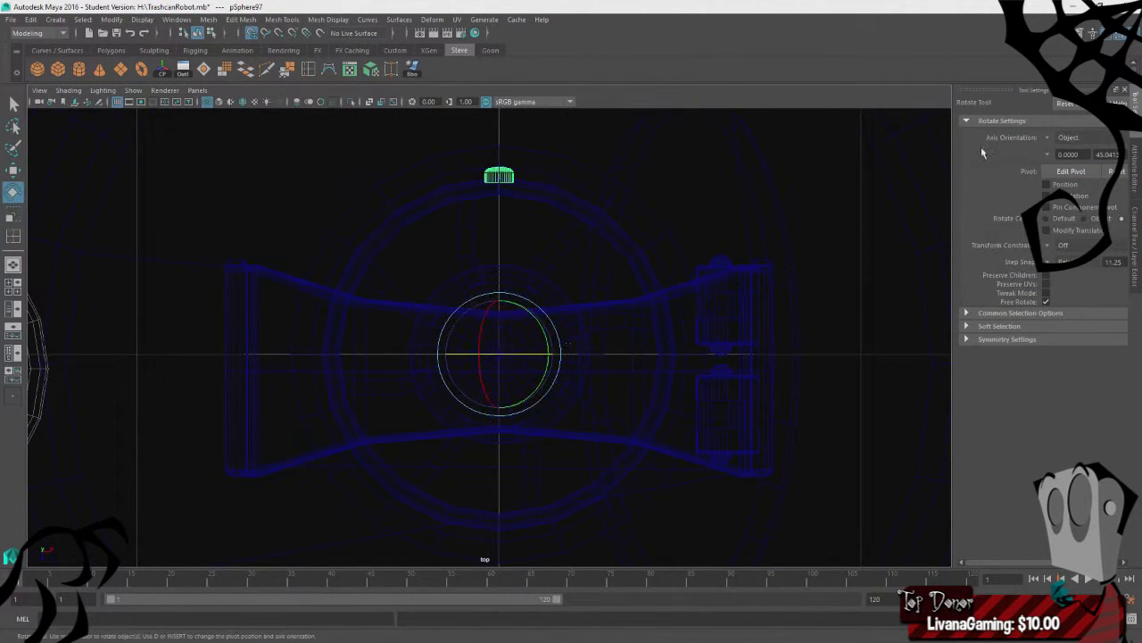
key(r)
key(e)
click(1048, 142)
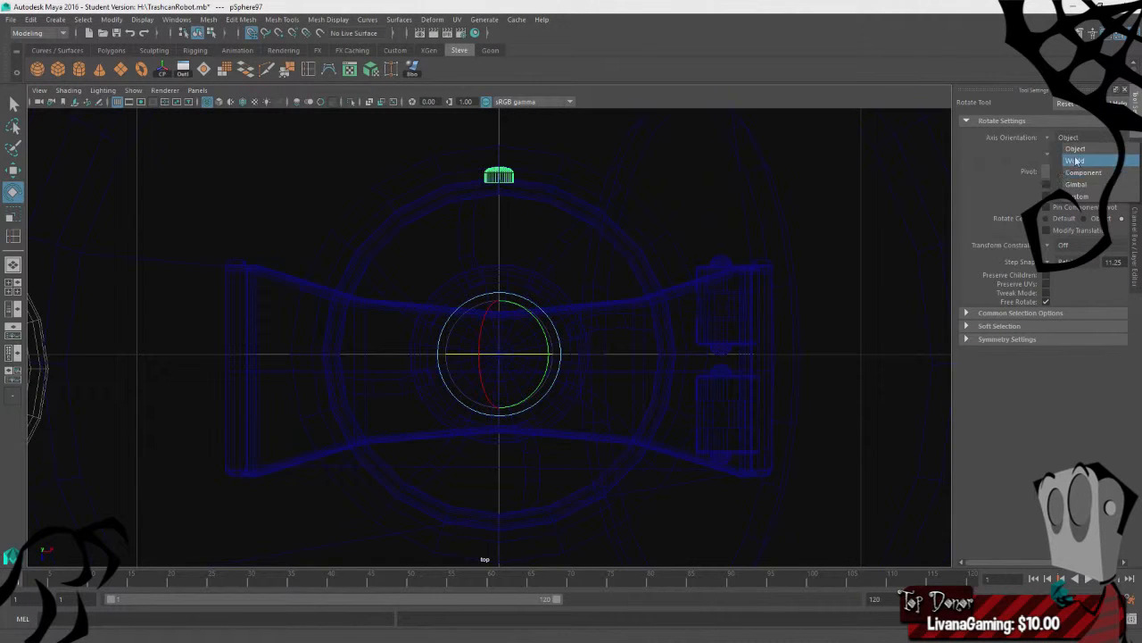
click(1076, 161)
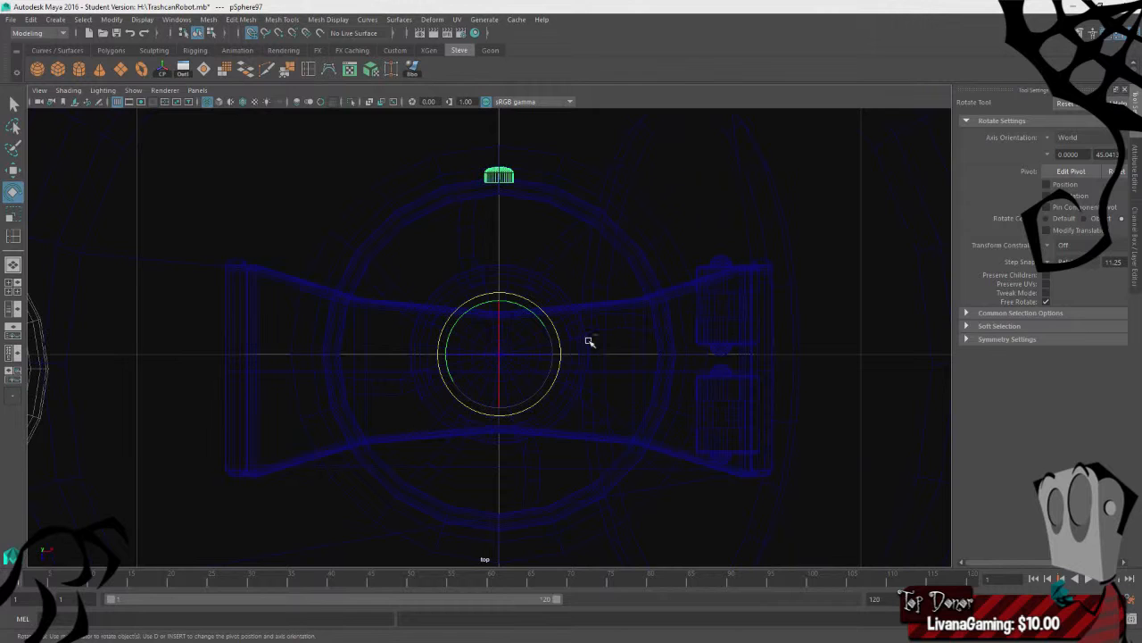
- Duplicate the rivet and try spacing the copies 33.75 degrees apart around the housing, undoing the trial spacing
key(ctrl+d)
drag(514, 303, 548, 312)
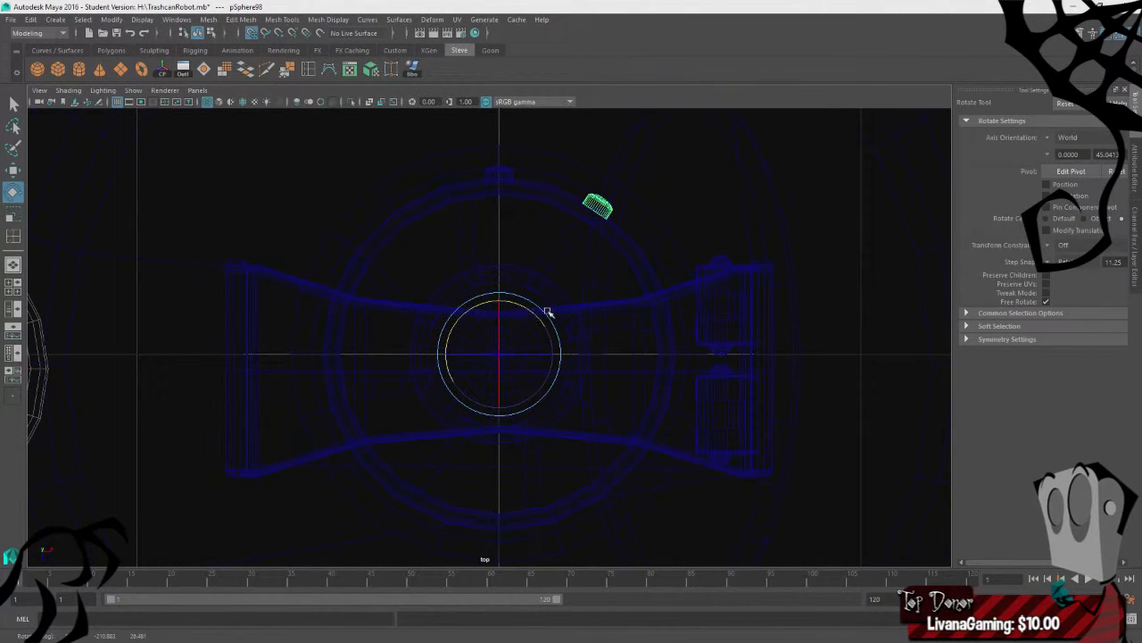
key(shift+d)
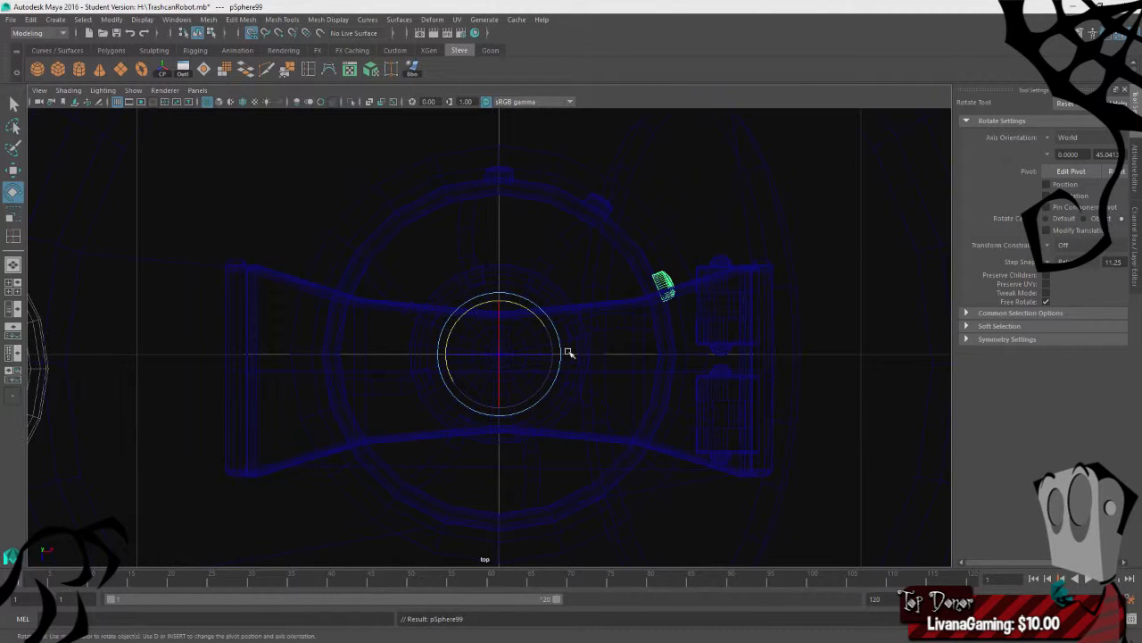
key(ctrl+z)
key(ctrl+z)
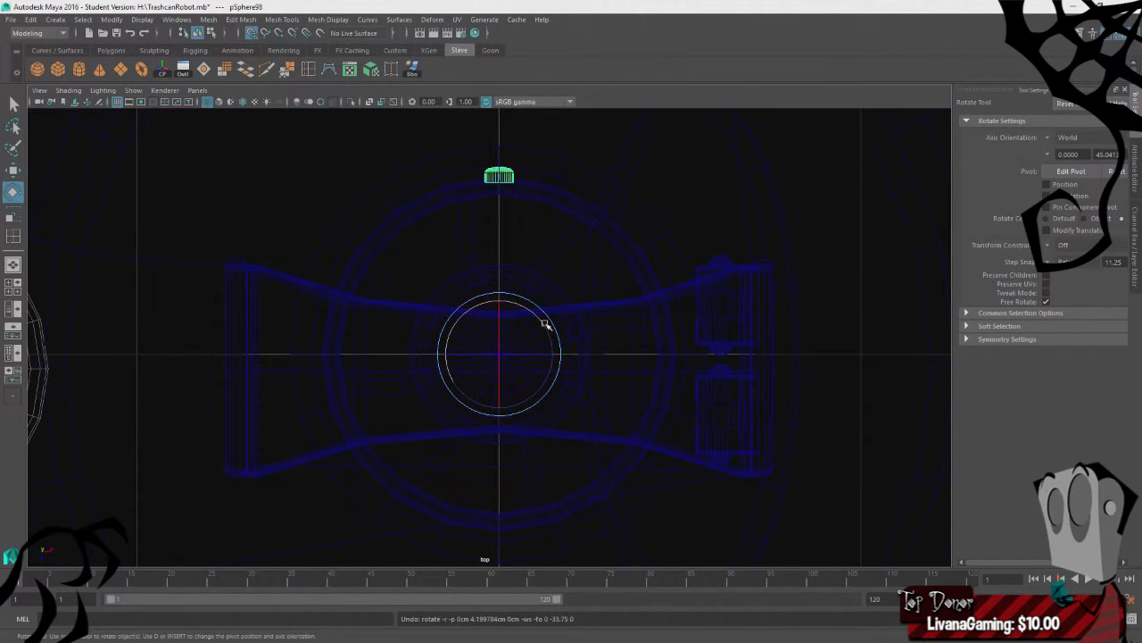
- Rotate the copy an eighth of a turn around the thruster's center and repeat the duplication for a ring of eight evenly spaced rivets
click(493, 174)
drag(523, 306, 564, 313)
key(shift+d)
key(shift+d)
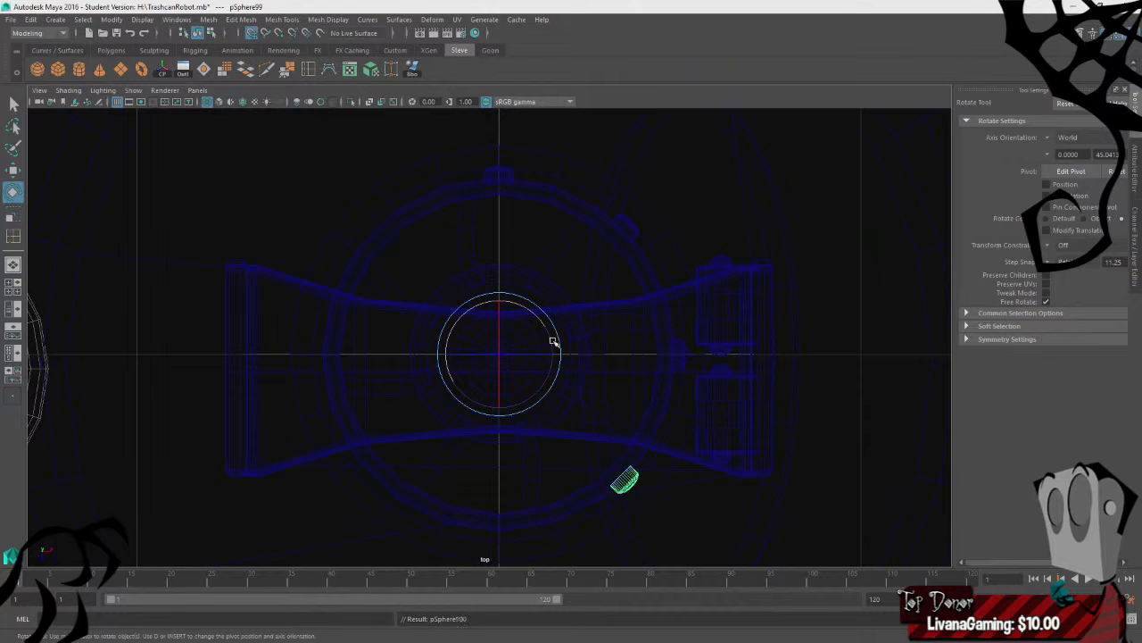
key(shift+d)
key(shift+d)
key(shift+d)
key(shift+d)
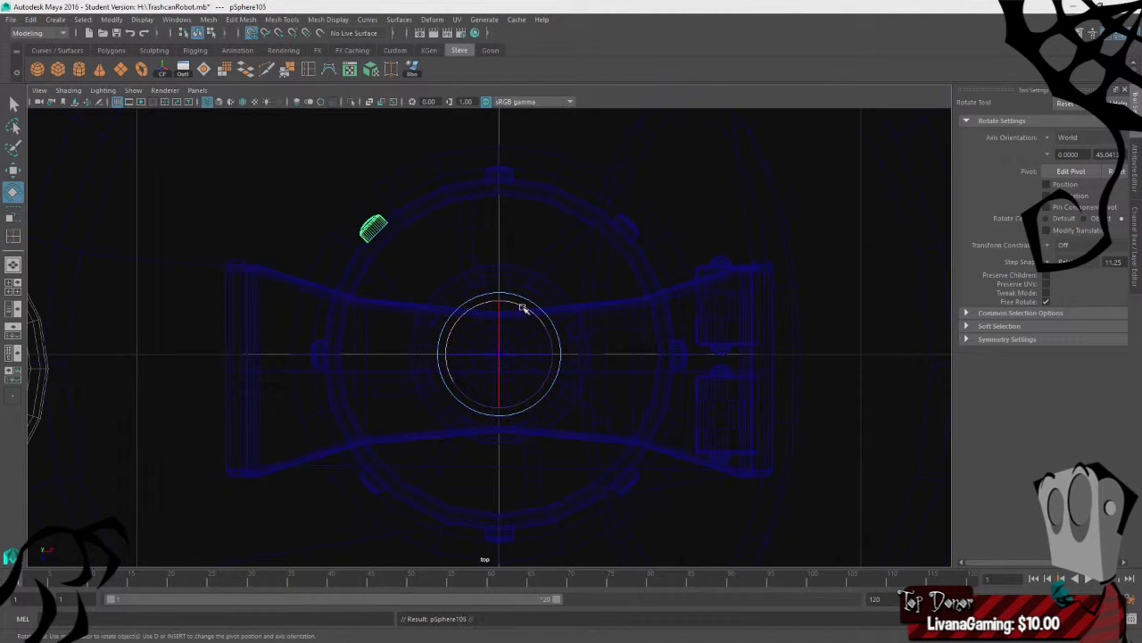
- Try an extra rivet in the gap between two neighboring rivets and delete the surplus copies
drag(523, 308, 535, 314)
key(ctrl+d)
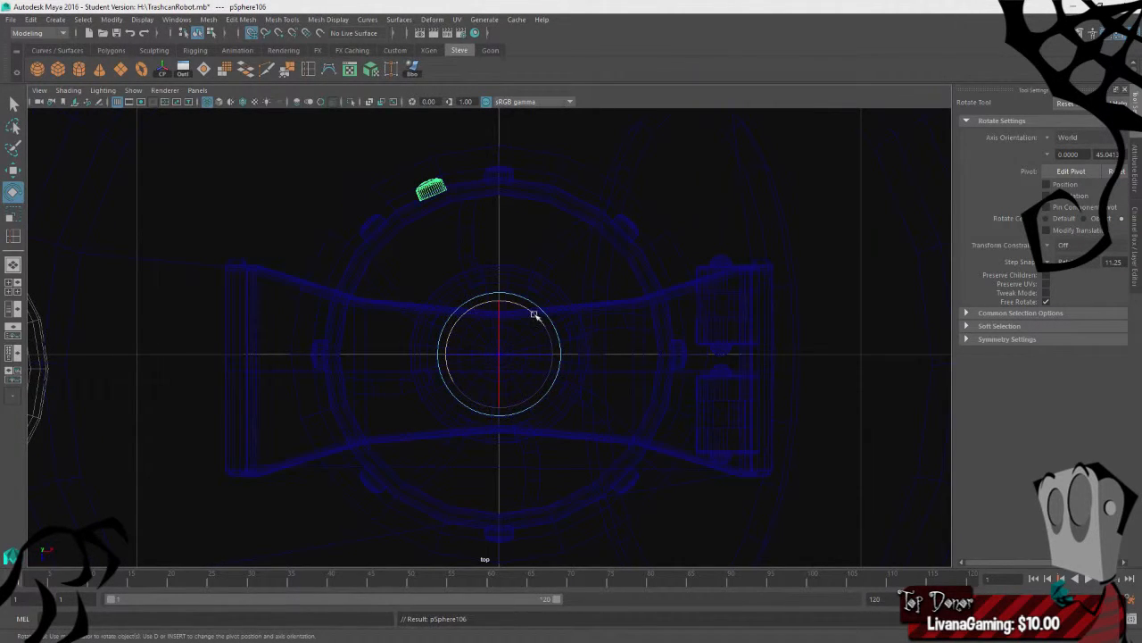
click(584, 150)
click(432, 188)
key(Delete)
click(444, 182)
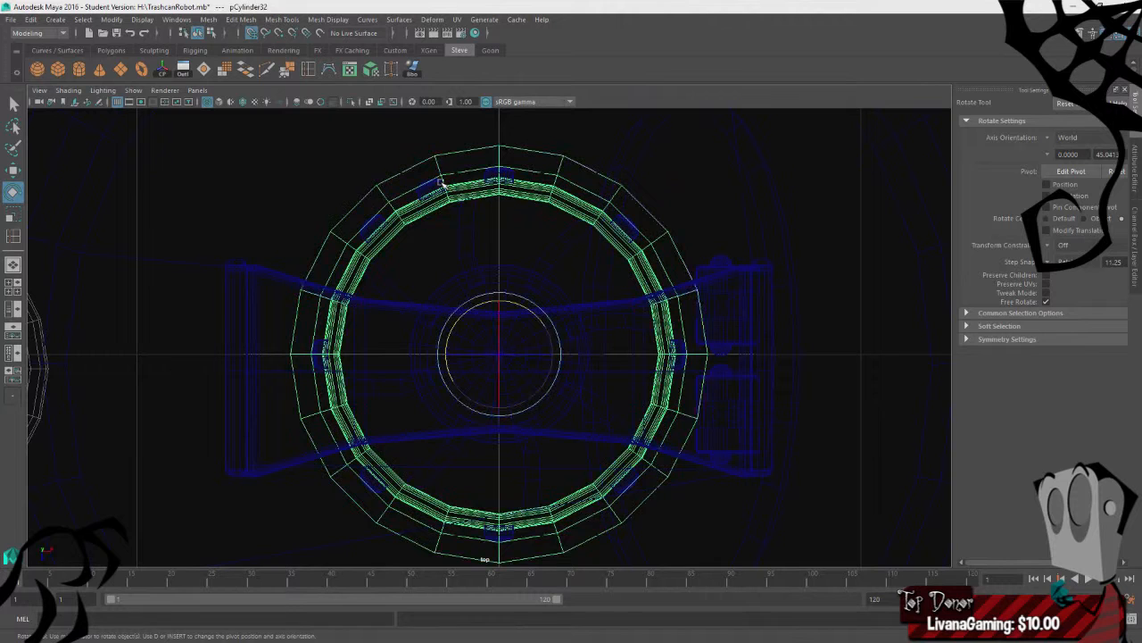
key(Delete)
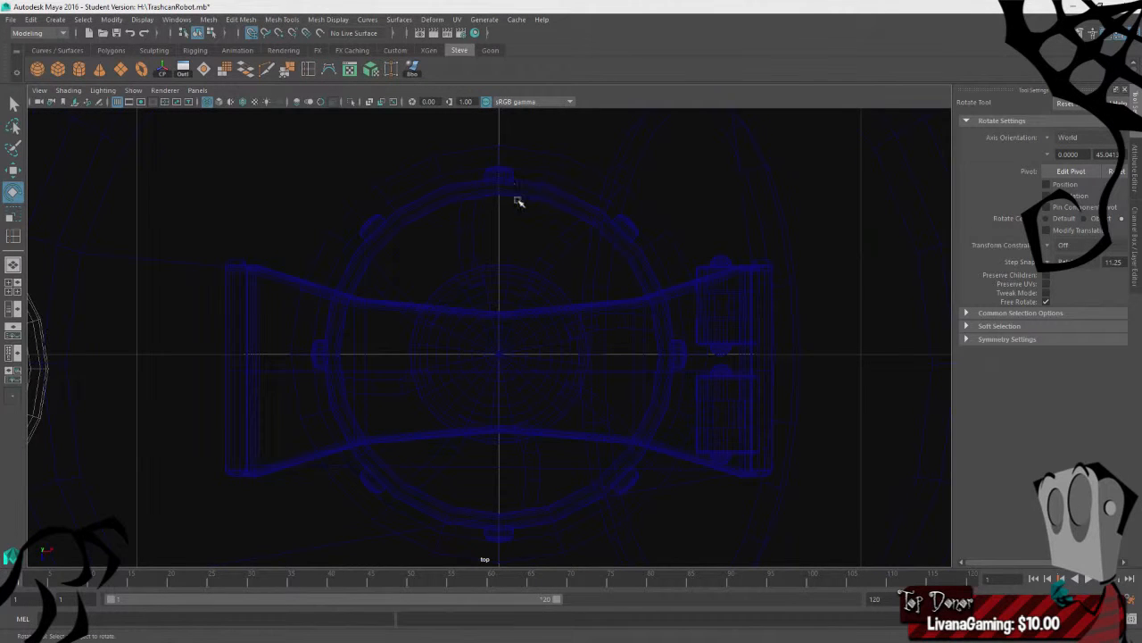
- In the perspective view, rotate the original rivet in place to give its slot a different angle
key(space)
key(space)
alt+drag(543, 243, 583, 362)
scroll(687, 324, down, 3)
scroll(686, 324, down, 3)
scroll(583, 362, down, 5)
scroll(583, 362, up, 10)
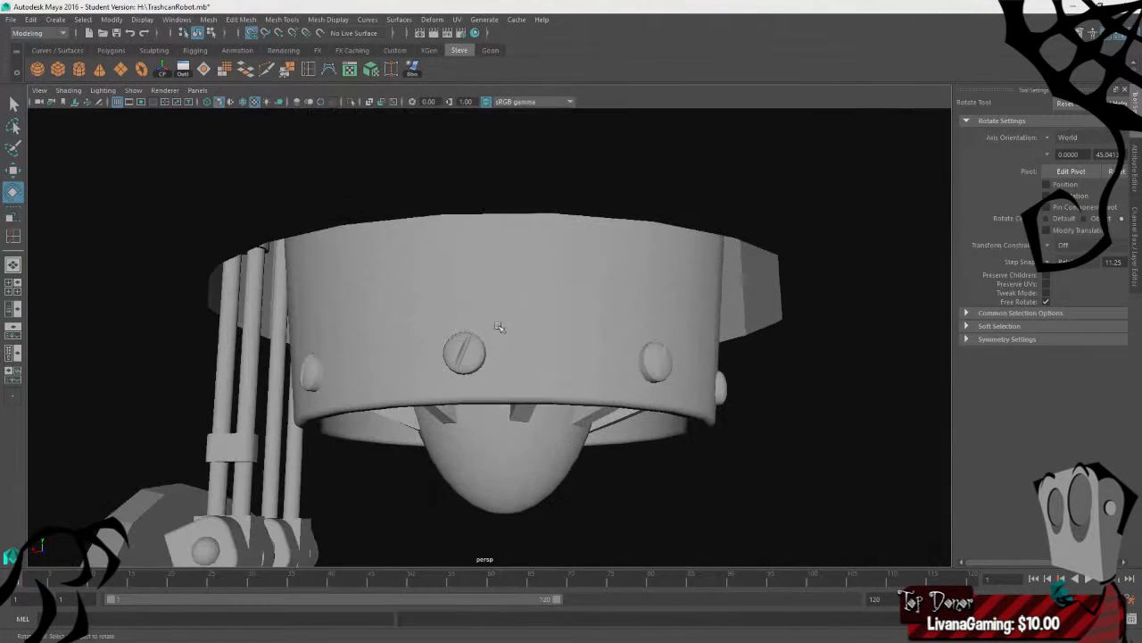
click(452, 356)
drag(547, 361, 553, 374)
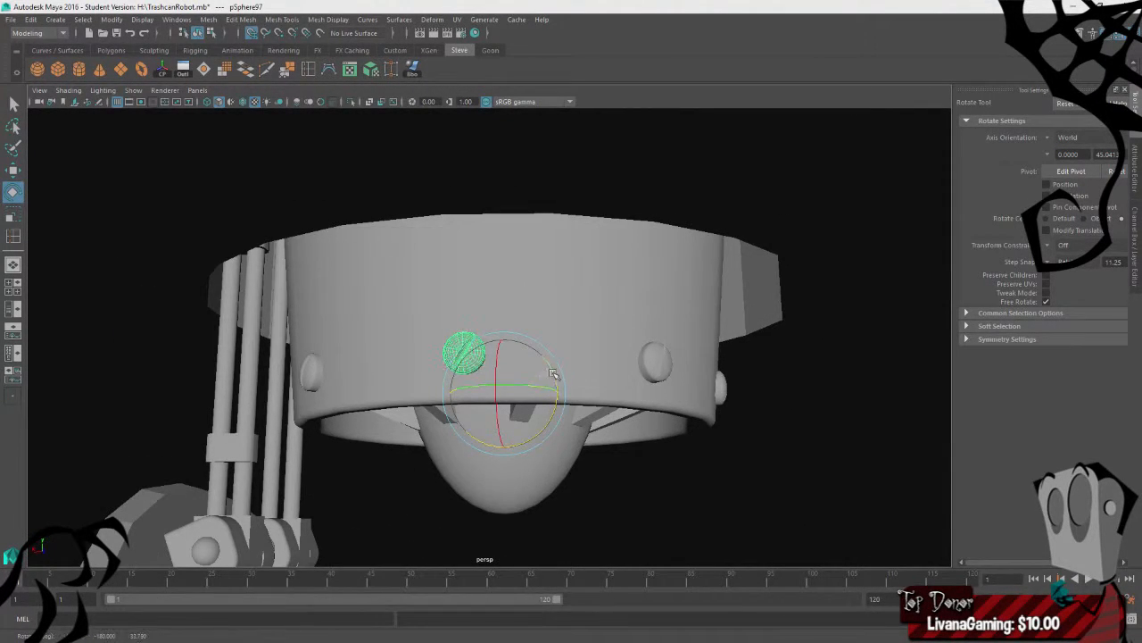
- Center the pivot of the rivet beside the original and, with Object axis orientation, turn its slot to a new angle
click(658, 360)
alt+drag(703, 389, 660, 406)
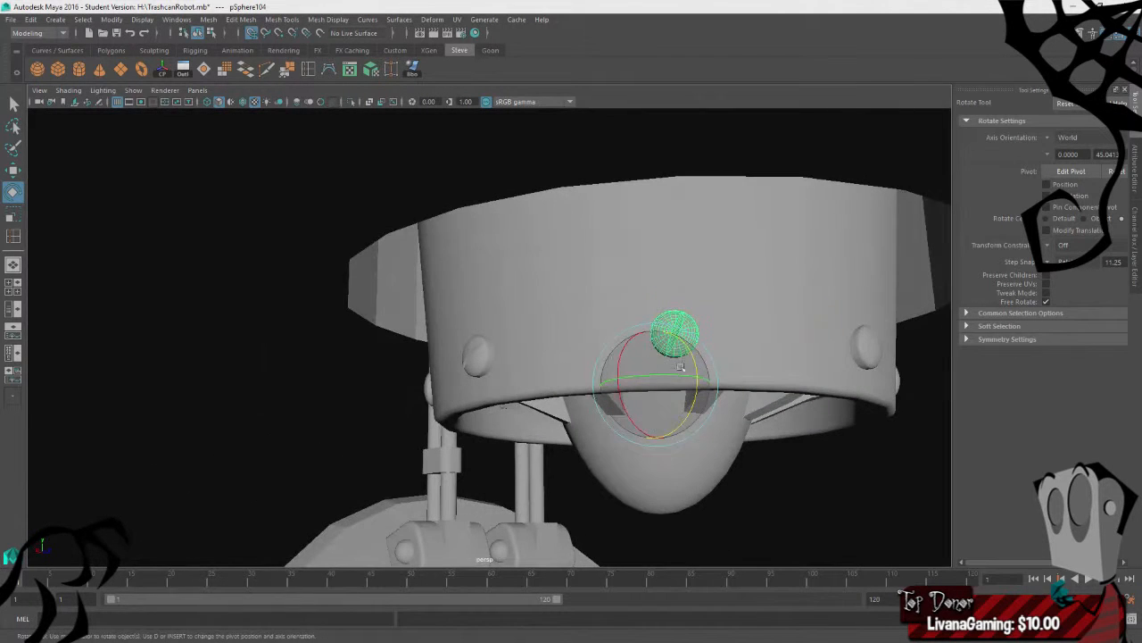
alt+drag(765, 457, 764, 432)
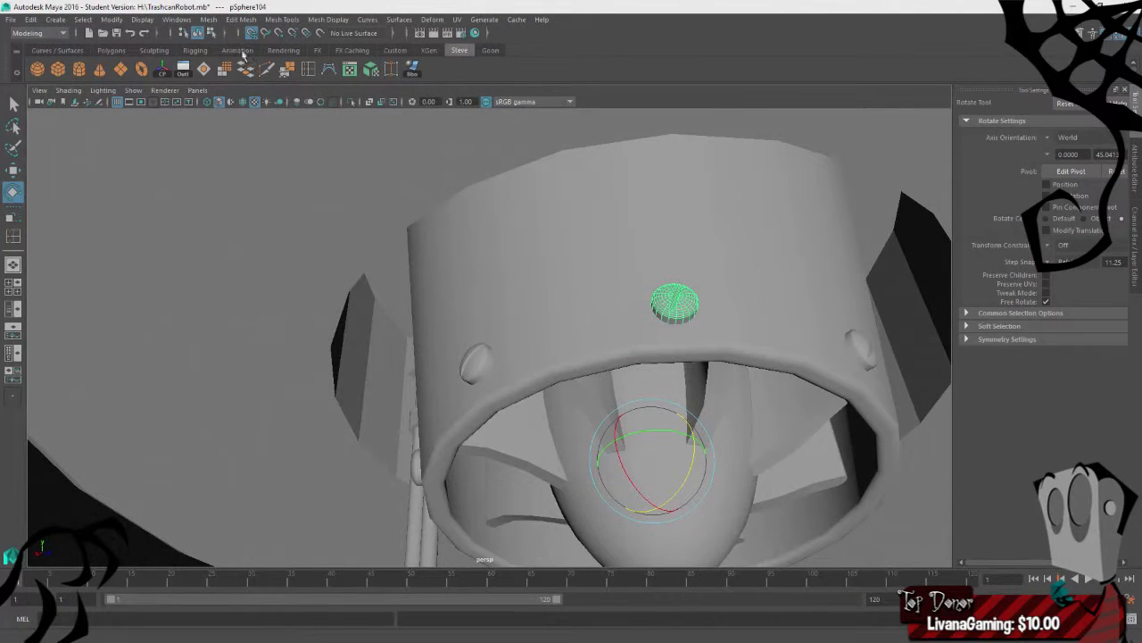
click(164, 72)
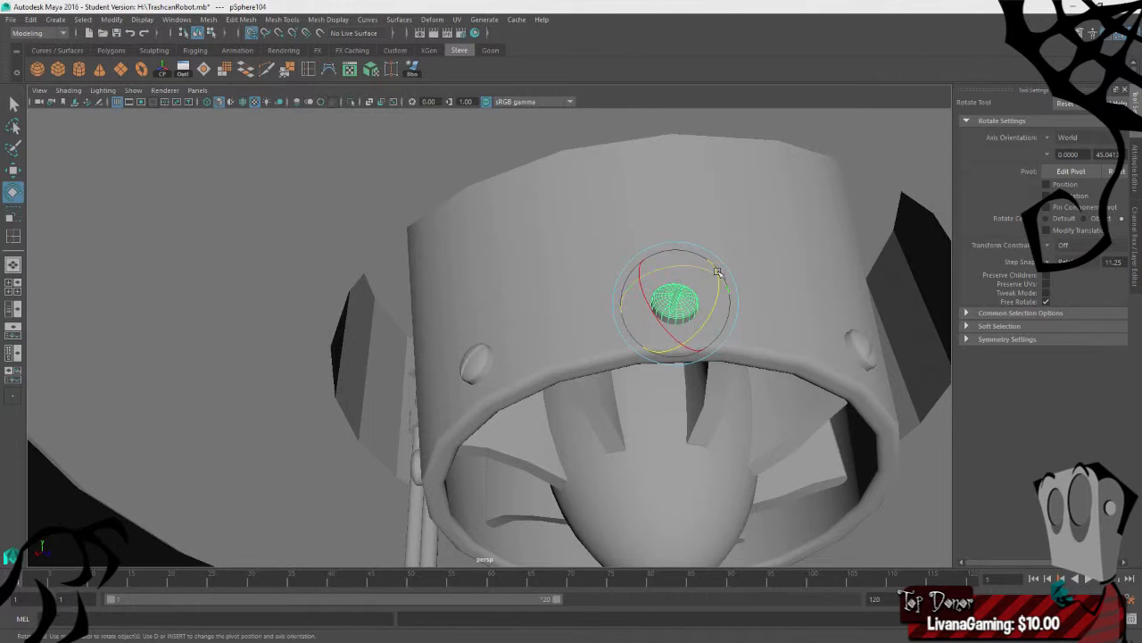
alt+drag(706, 278, 667, 284)
click(1050, 141)
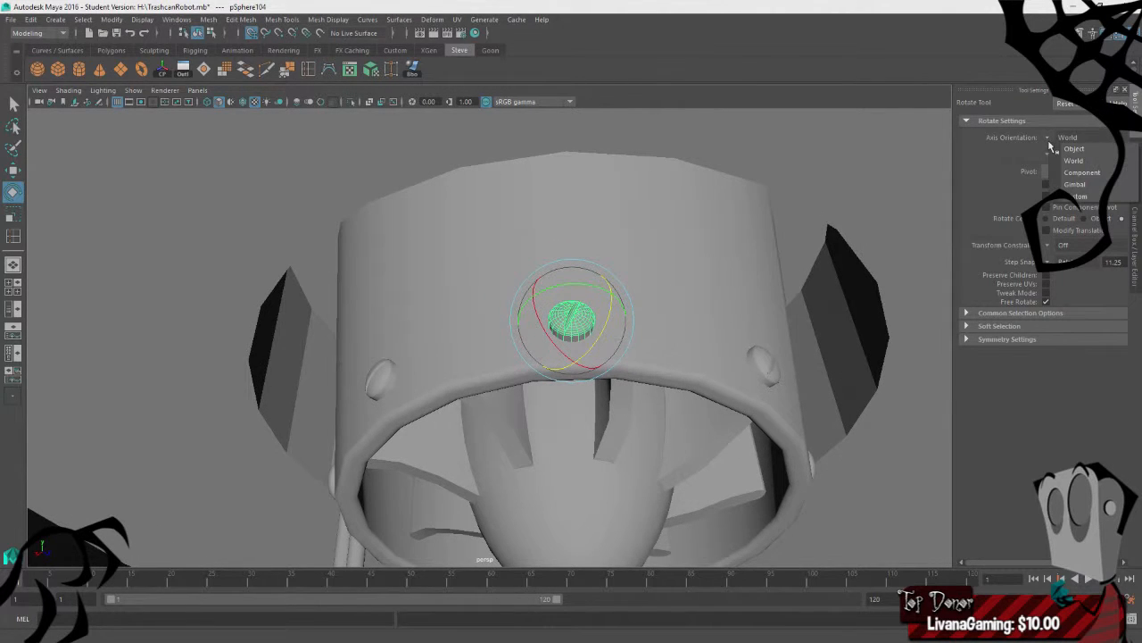
click(1074, 148)
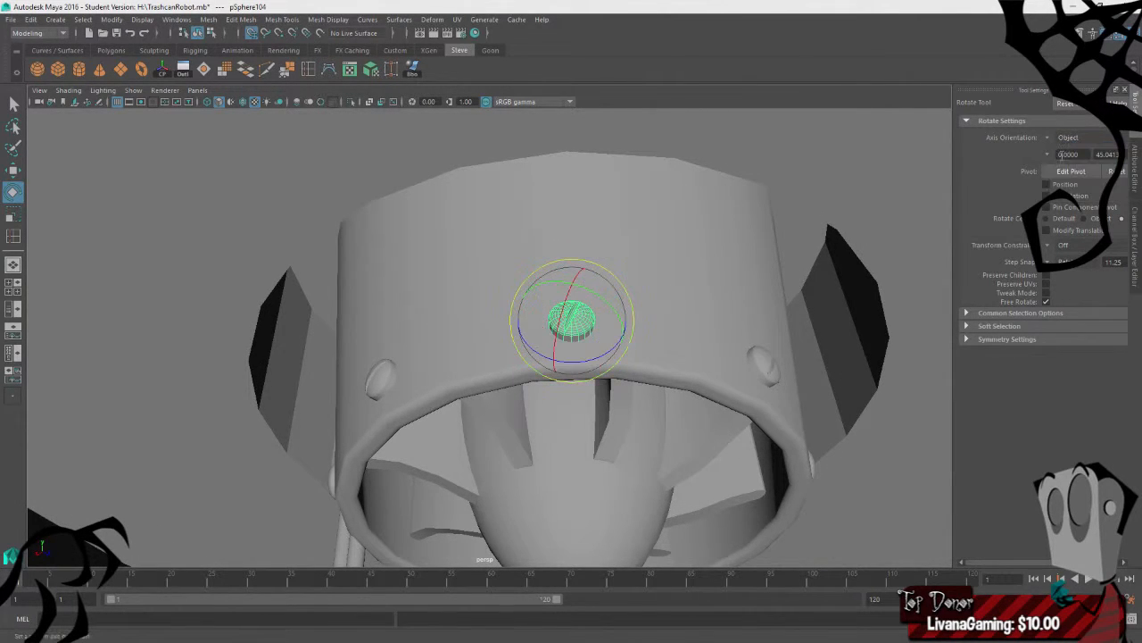
drag(610, 350, 576, 361)
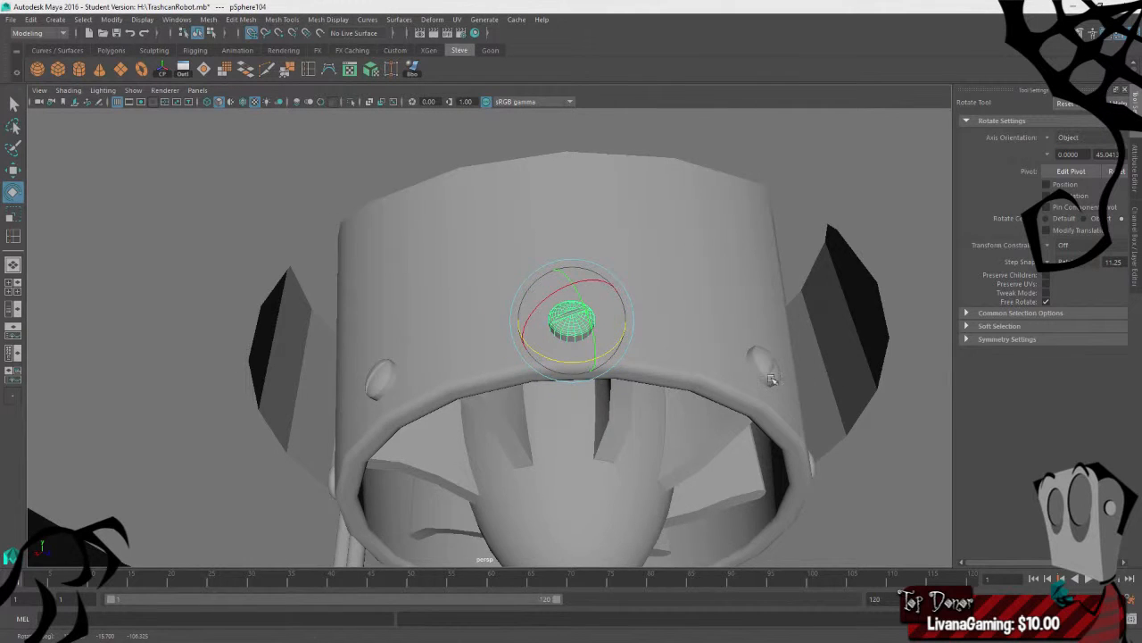
- Center the pivot of the next rivet around the rim and rotate it with Object axis orientation to tilt its slot differently
alt+middle_drag(772, 380, 566, 367)
click(567, 360)
alt+drag(567, 360, 464, 357)
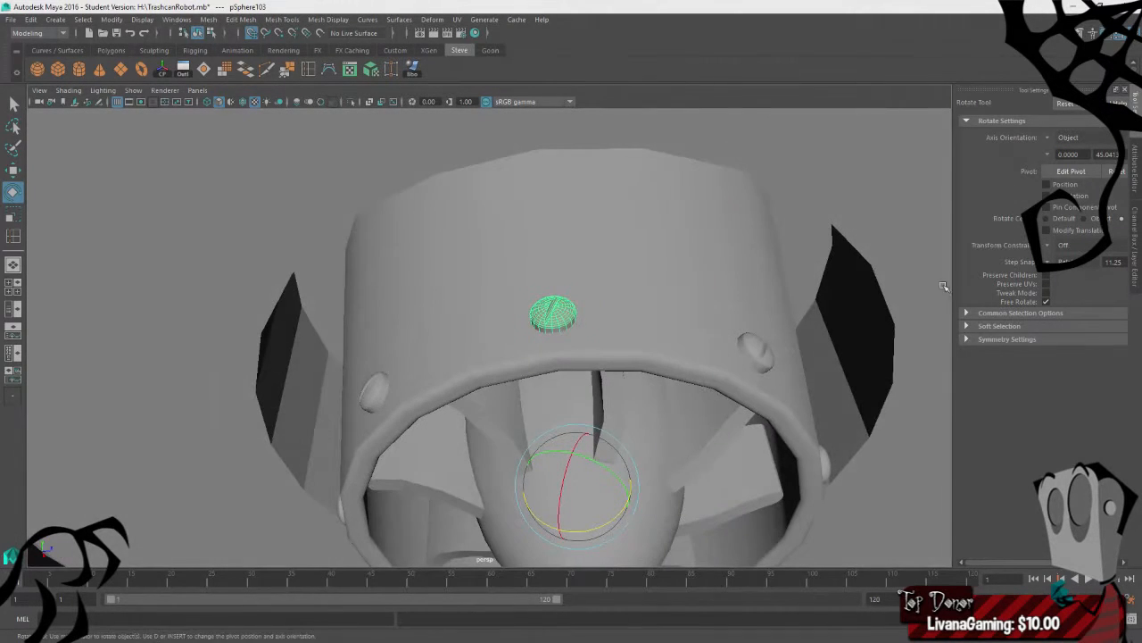
click(1059, 137)
click(1071, 152)
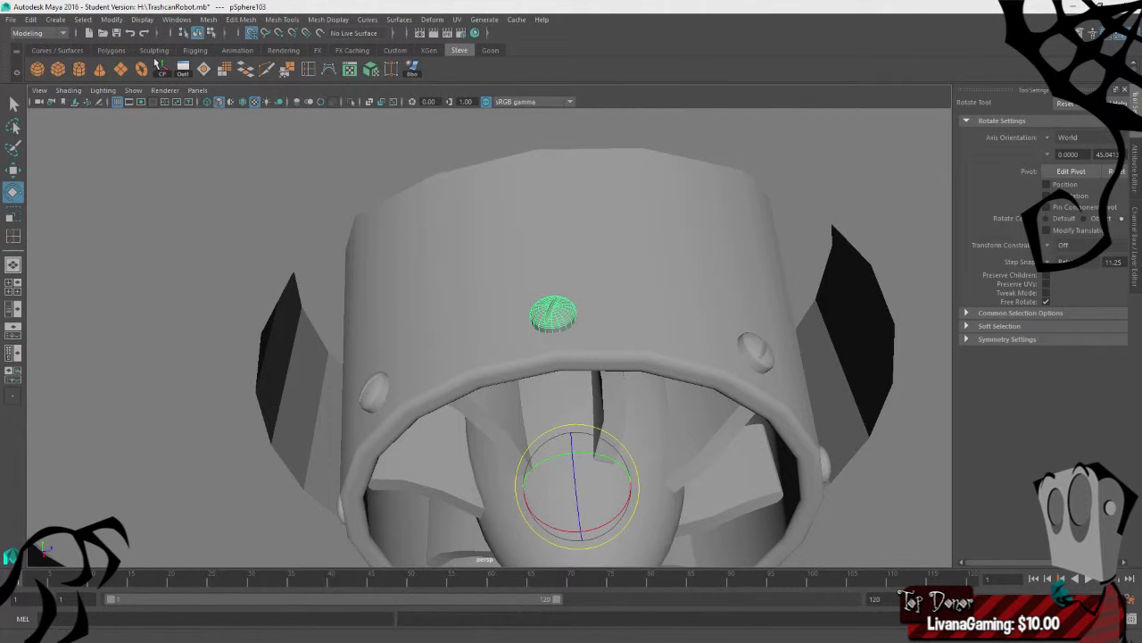
click(161, 67)
alt+drag(665, 290, 635, 294)
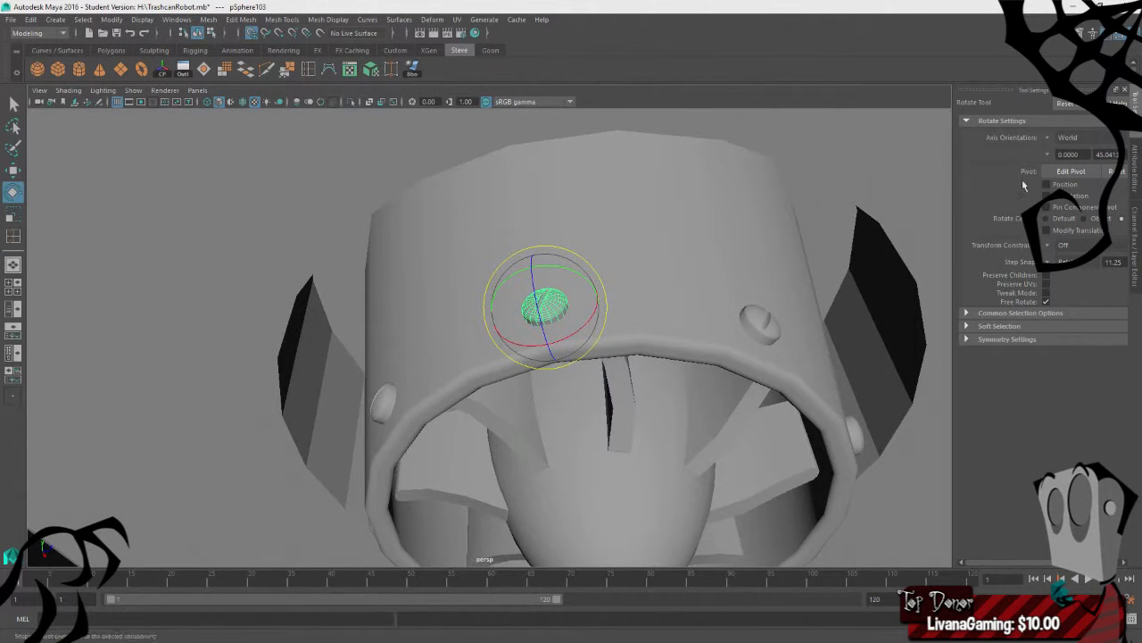
click(1052, 141)
click(1066, 141)
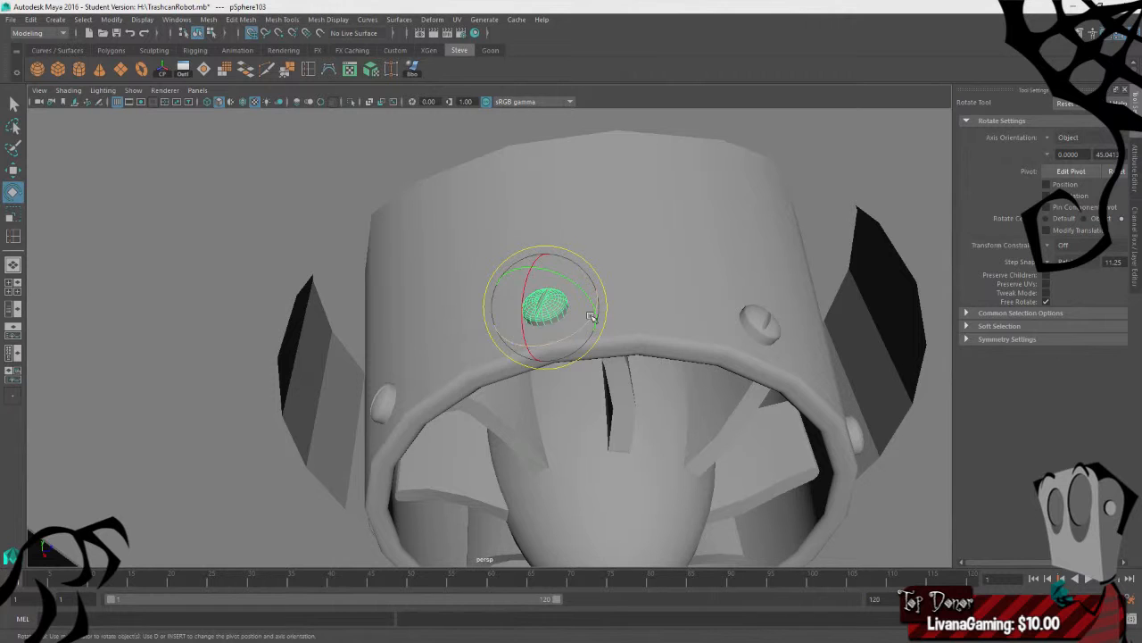
drag(574, 327, 622, 281)
- Center the following rivet's pivot and turn the rivet about its own axis to vary its slot angle
click(743, 308)
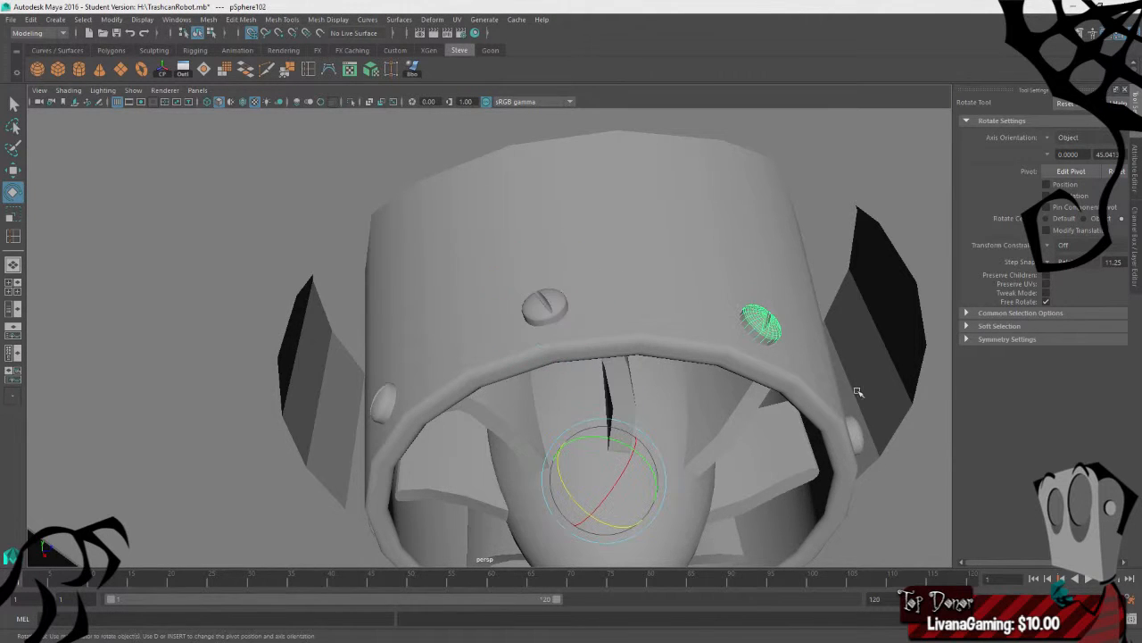
alt+drag(743, 308, 723, 285)
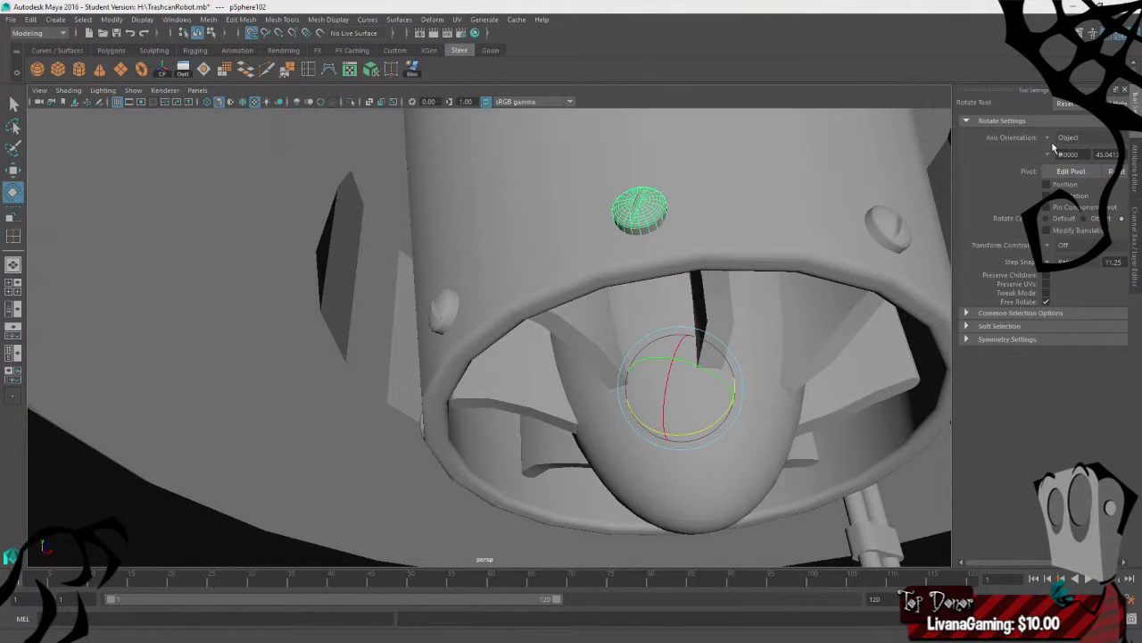
click(166, 70)
drag(660, 232, 457, 179)
alt+drag(693, 302, 584, 333)
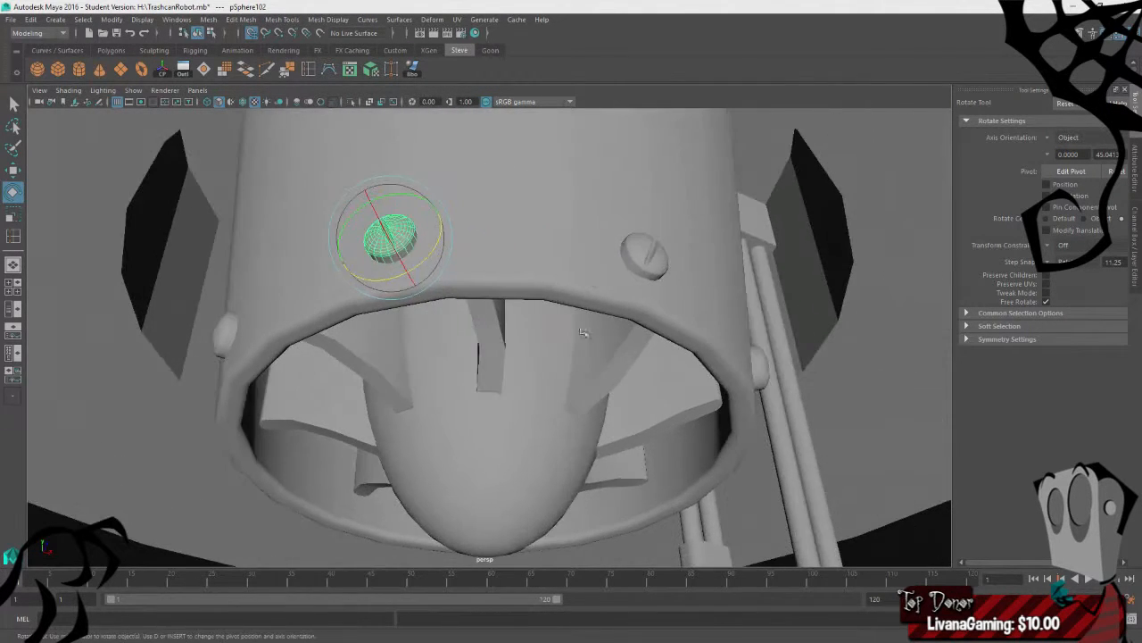
- Center the pivot of the next rivet around the housing rim and rotate it in place to change its slot angle
click(645, 254)
alt+drag(758, 308, 668, 328)
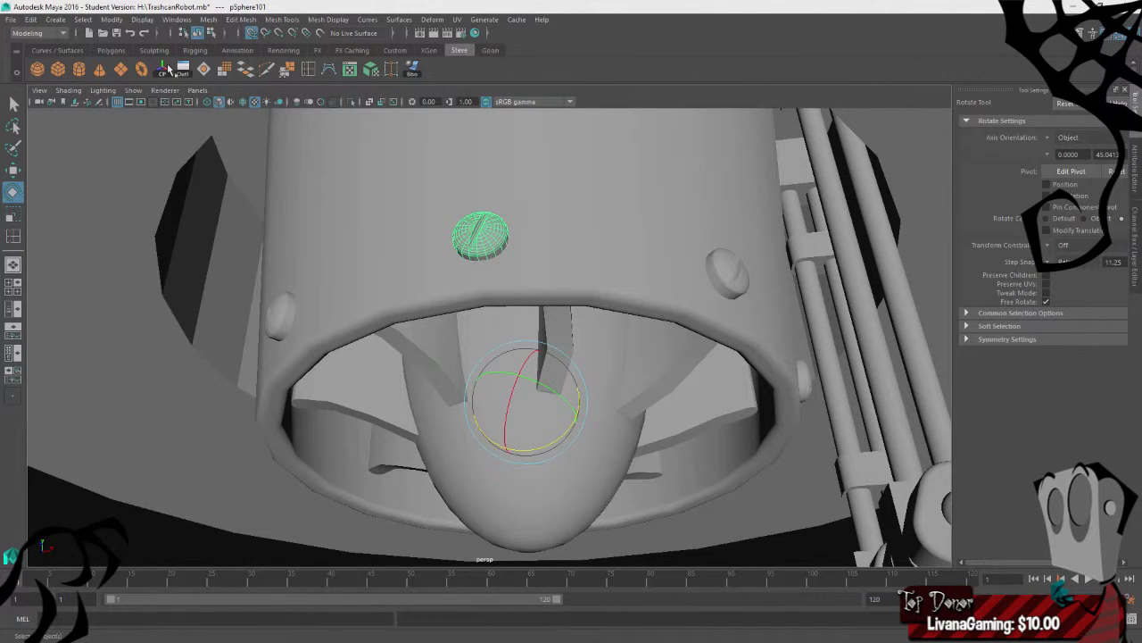
click(167, 70)
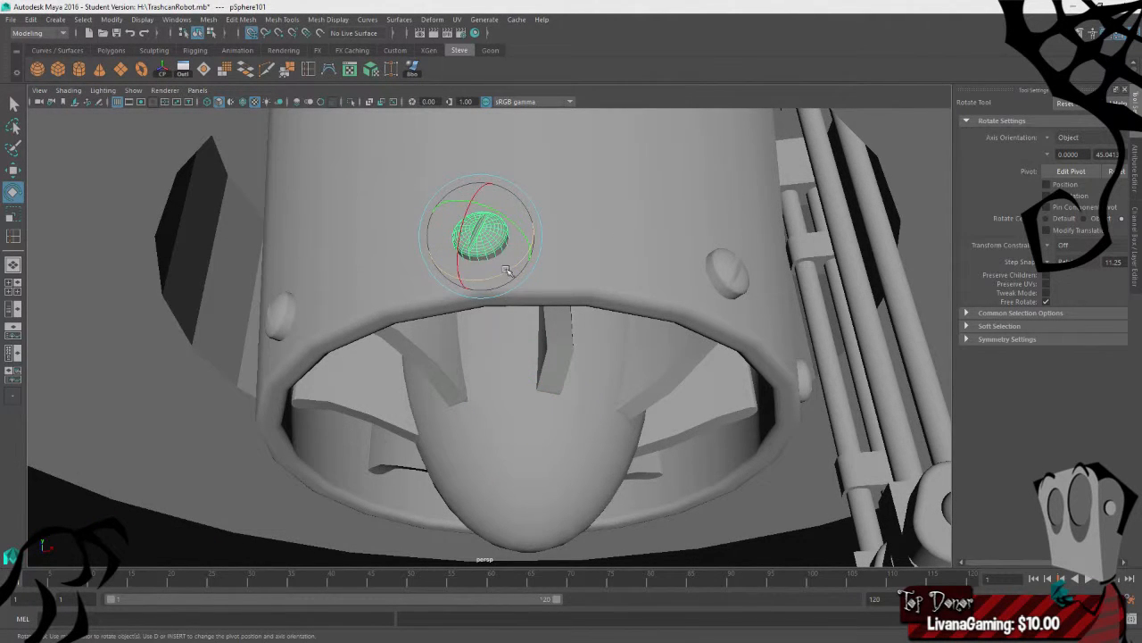
drag(505, 271, 449, 267)
- Select the neighboring rivet, center its pivot and turn it about its own axis to a different slot angle
click(734, 270)
click(731, 272)
alt+drag(855, 395, 805, 409)
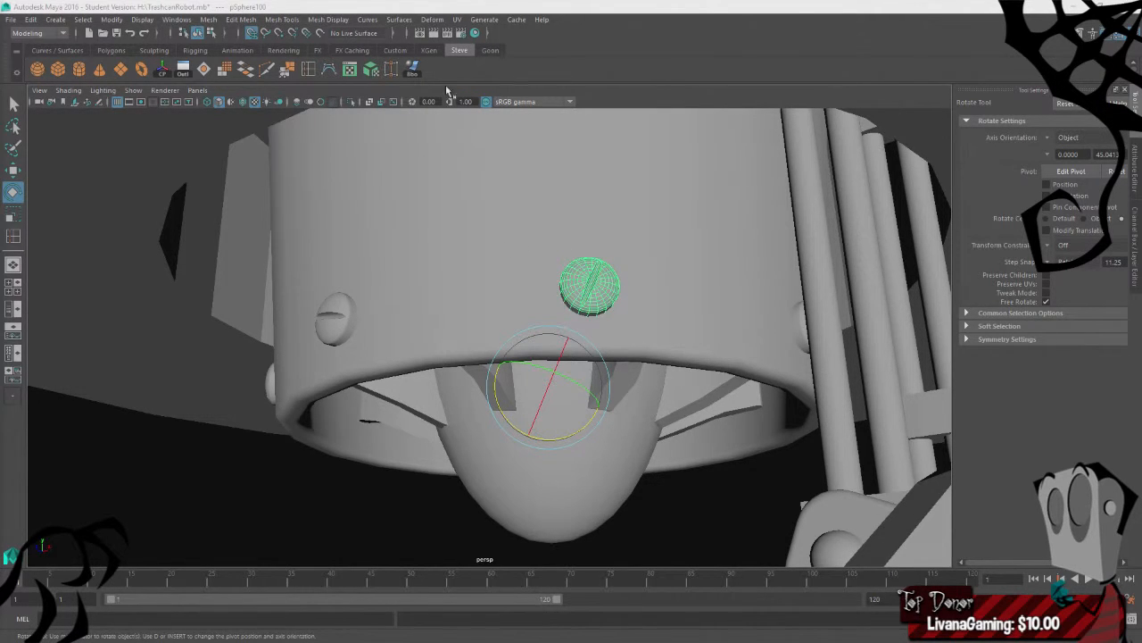
click(162, 68)
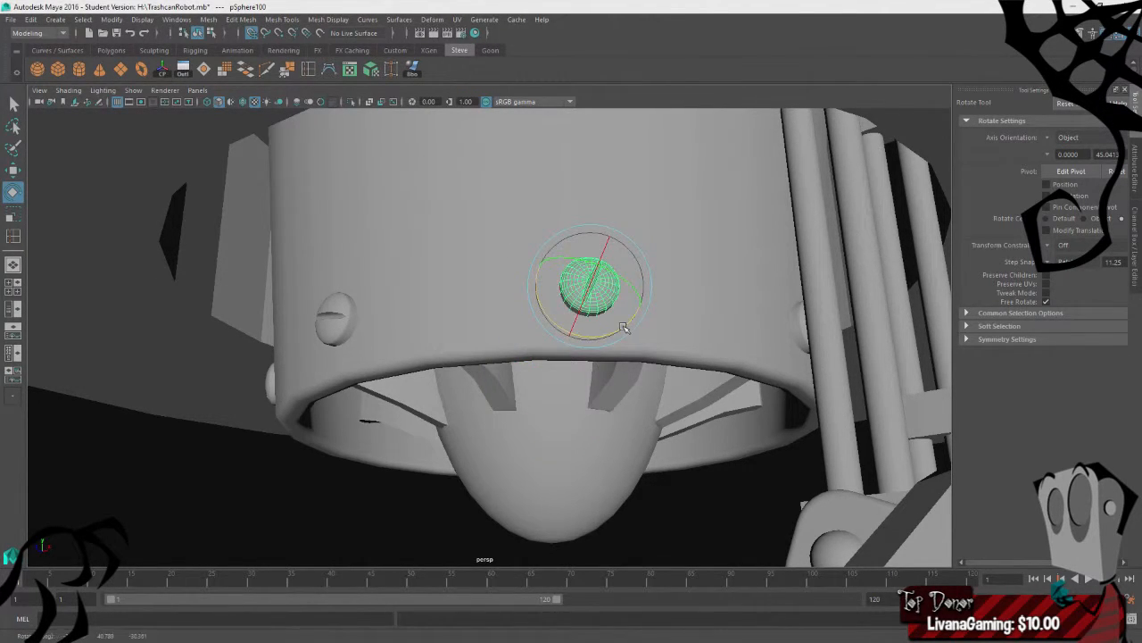
drag(623, 328, 675, 289)
- Center the pivot of the rivet on the far side of the arm rods and rotate its slot to a new angle
alt+drag(745, 300, 651, 335)
click(572, 256)
click(164, 71)
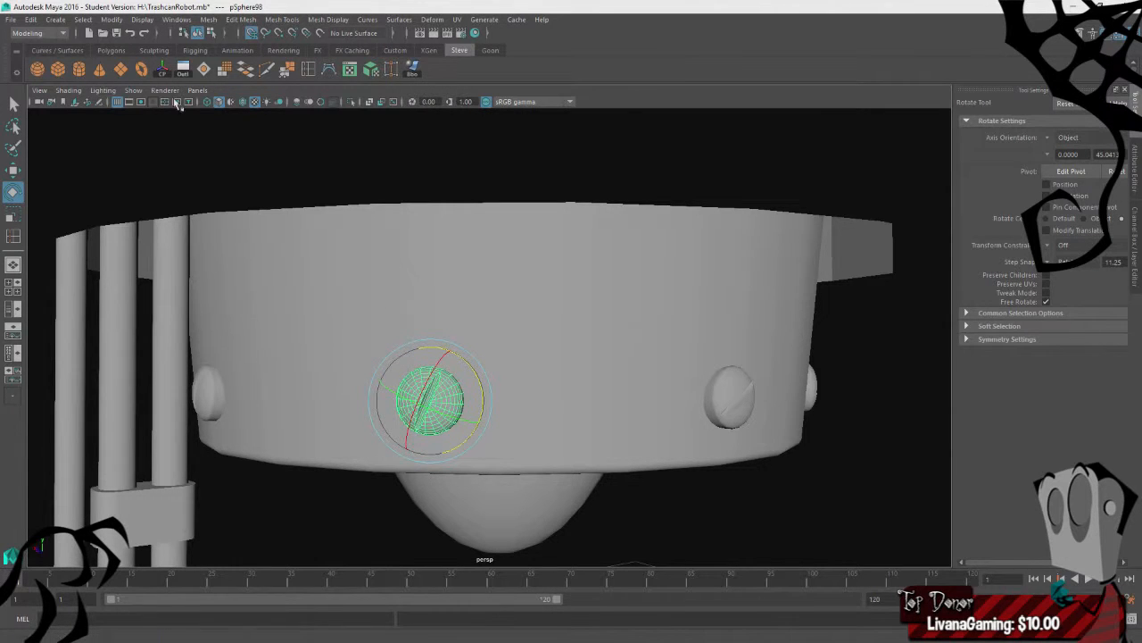
drag(480, 382, 494, 409)
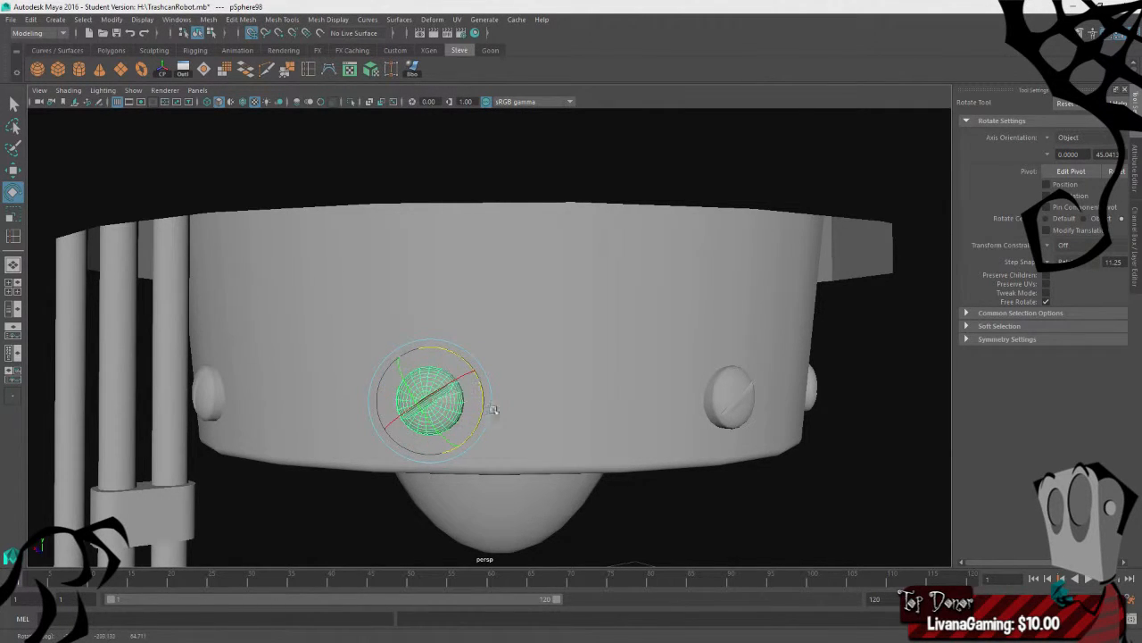
- Rotate the two following rivets around the rim so each slot has its own angle, and clear the selection
alt+drag(620, 413, 560, 399)
click(558, 398)
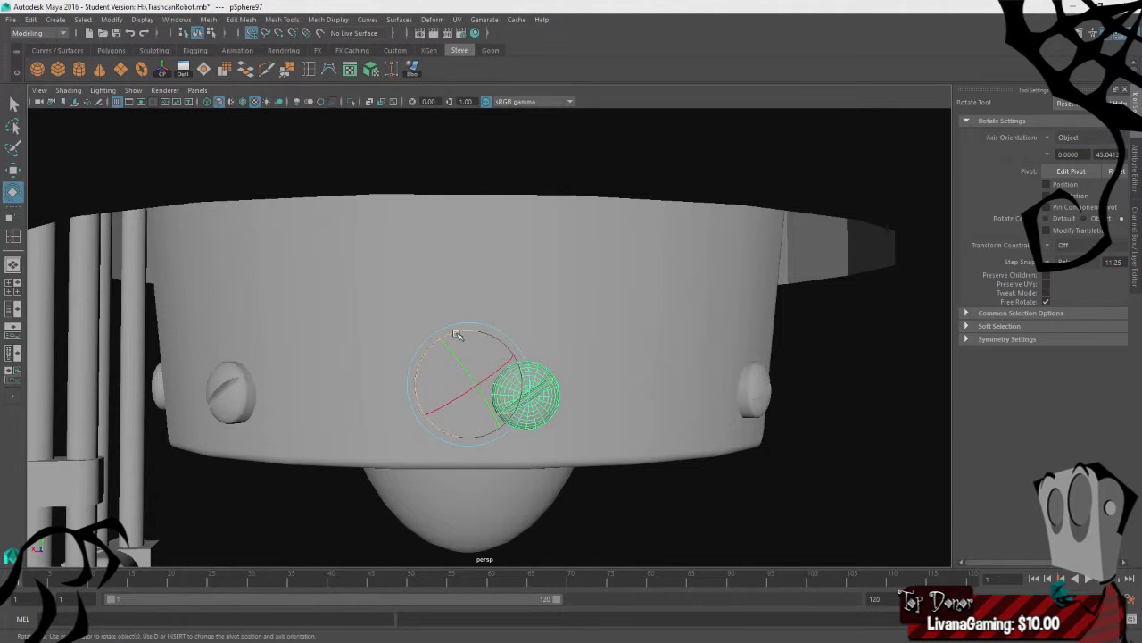
drag(459, 335, 402, 355)
alt+drag(674, 388, 581, 368)
click(548, 350)
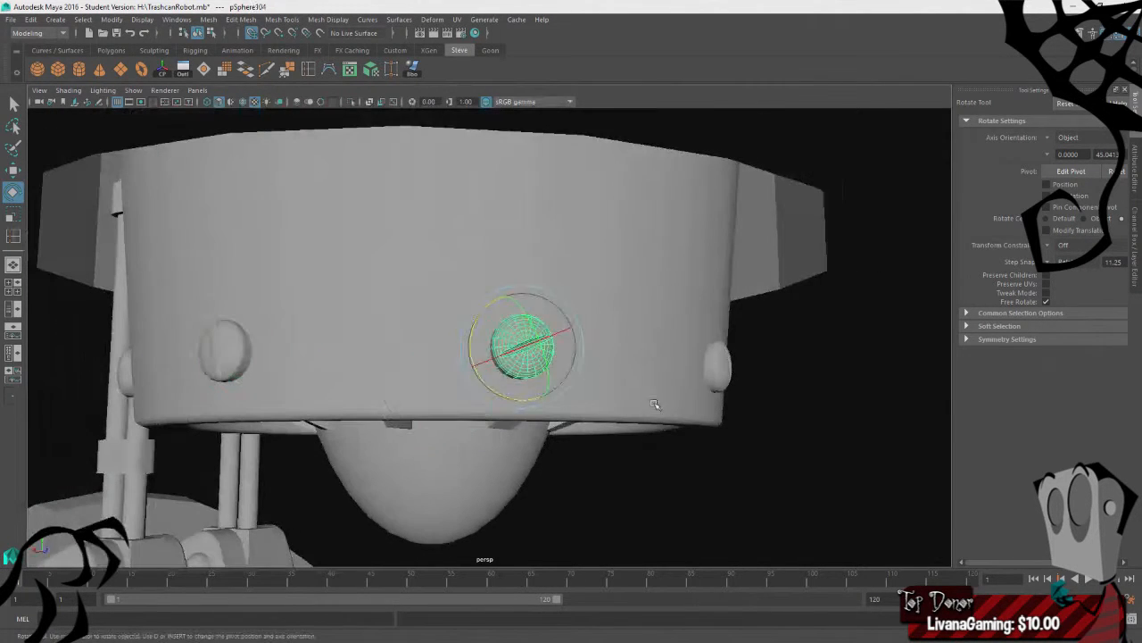
drag(489, 308, 525, 296)
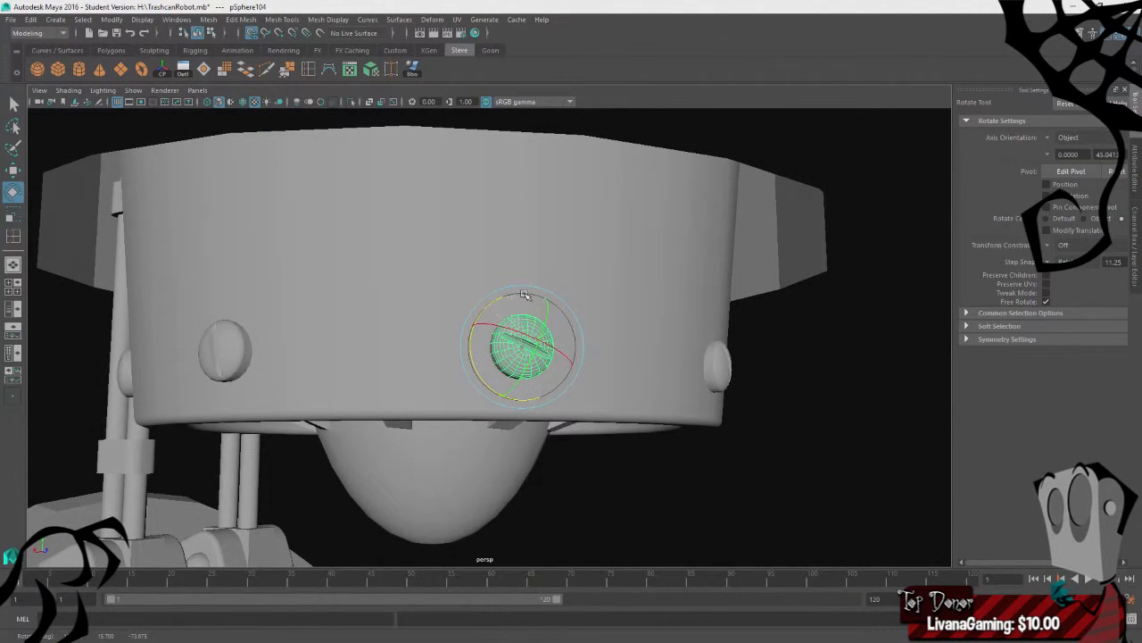
alt+drag(712, 420, 638, 415)
click(584, 372)
alt+drag(757, 469, 686, 456)
click(686, 456)
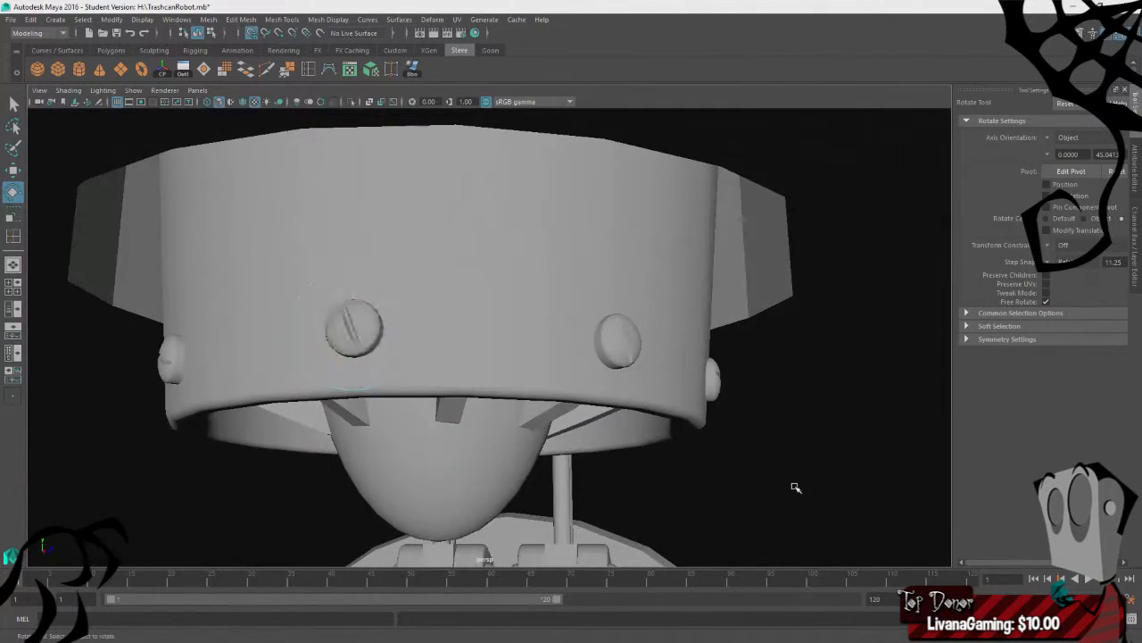
- Select all eight slotted rivets around the tapered housing and combine them into one mesh
alt+drag(795, 485, 392, 433)
click(464, 323)
scroll(351, 383, up, 5)
key(w)
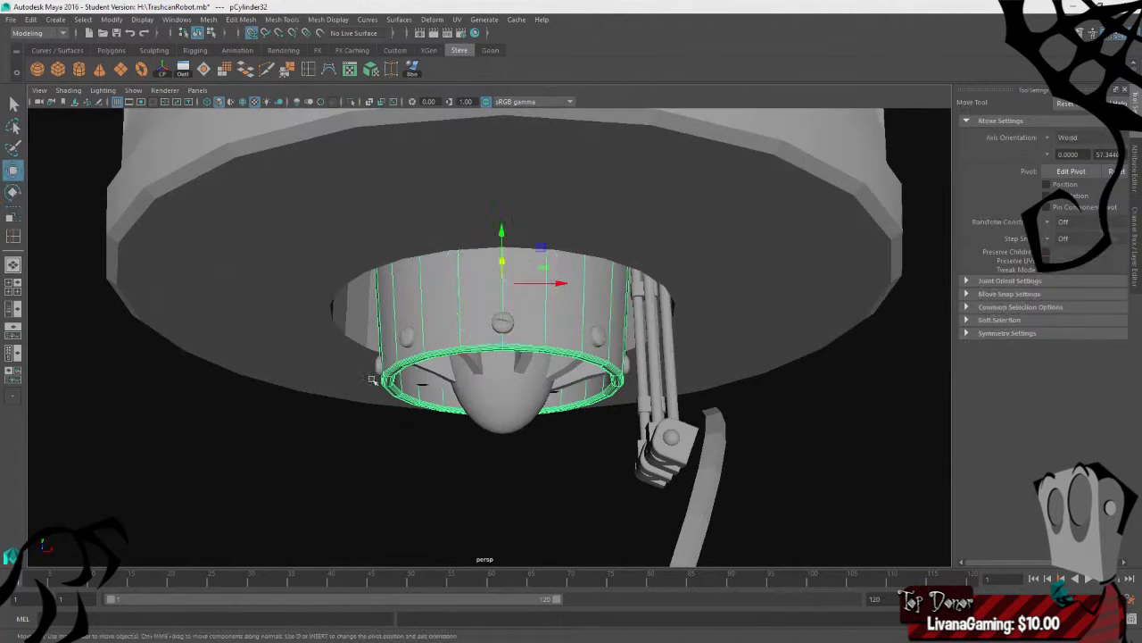
click(401, 339)
shift+click(503, 320)
shift+click(599, 339)
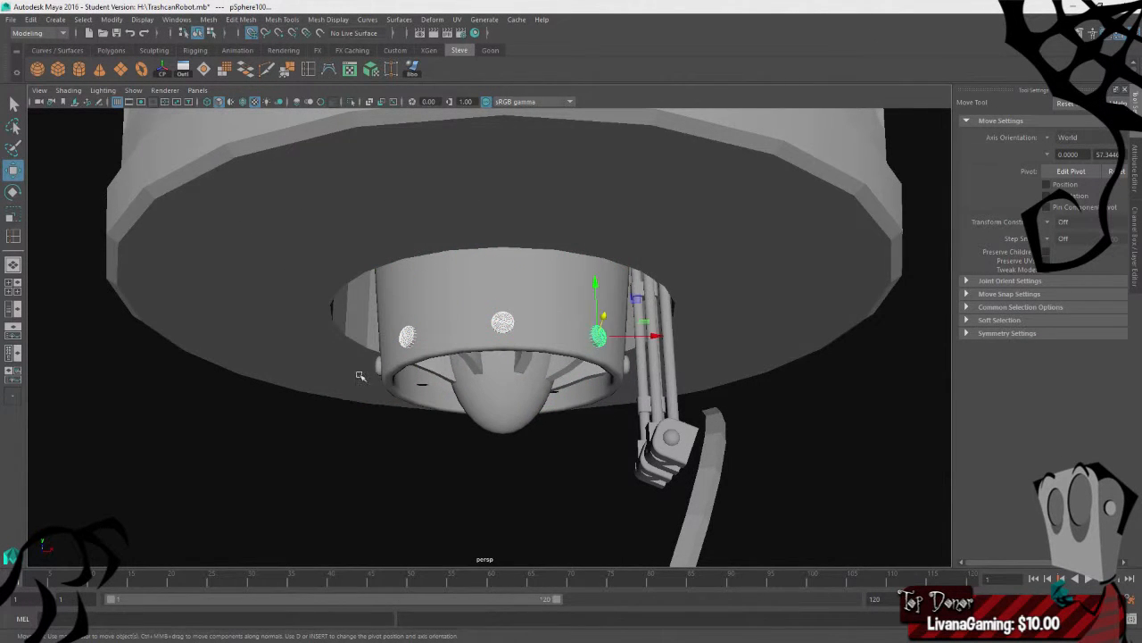
alt+drag(360, 374, 491, 376)
shift+click(436, 348)
shift+click(358, 355)
alt+drag(358, 355, 470, 347)
shift+click(462, 348)
shift+click(365, 351)
alt+drag(305, 378, 464, 357)
shift+click(425, 373)
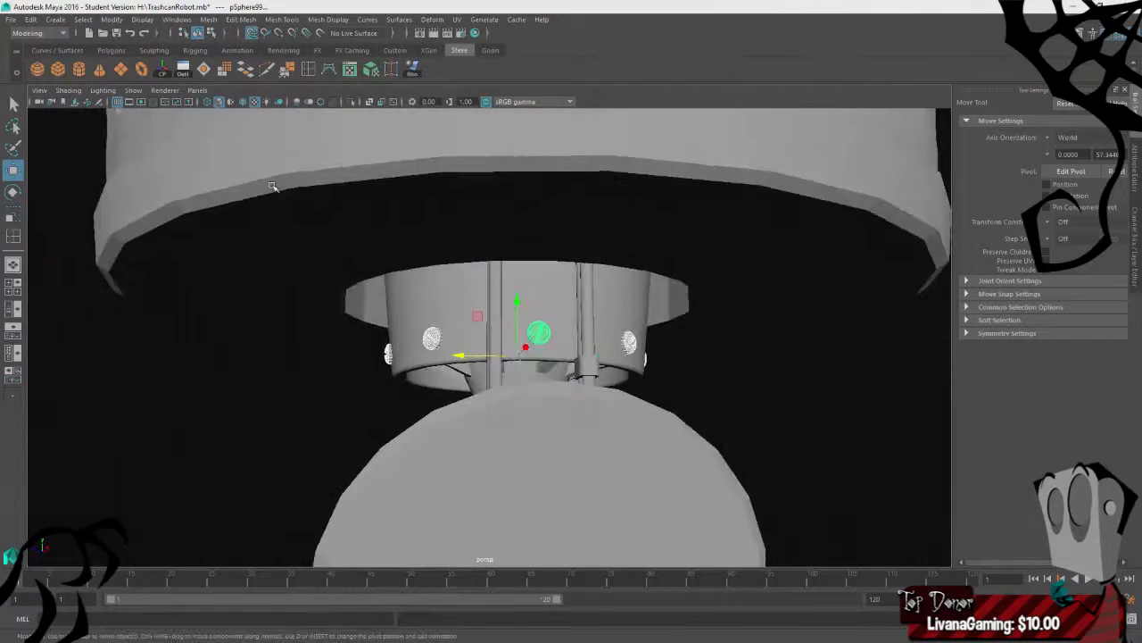
click(209, 23)
click(269, 61)
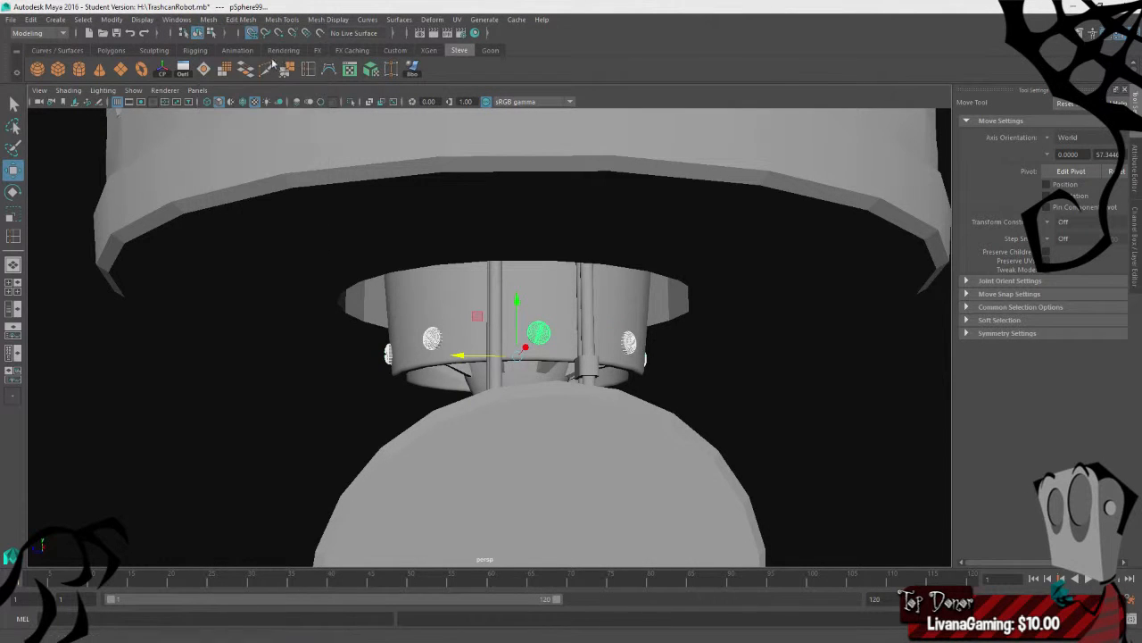
alt+drag(630, 307, 504, 308)
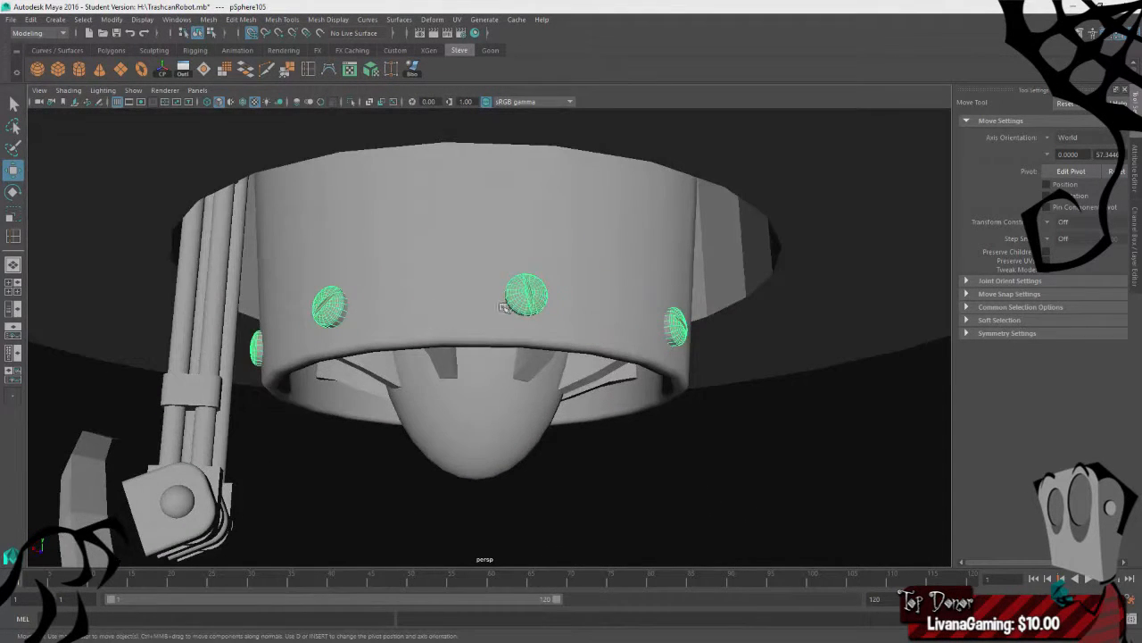
click(731, 497)
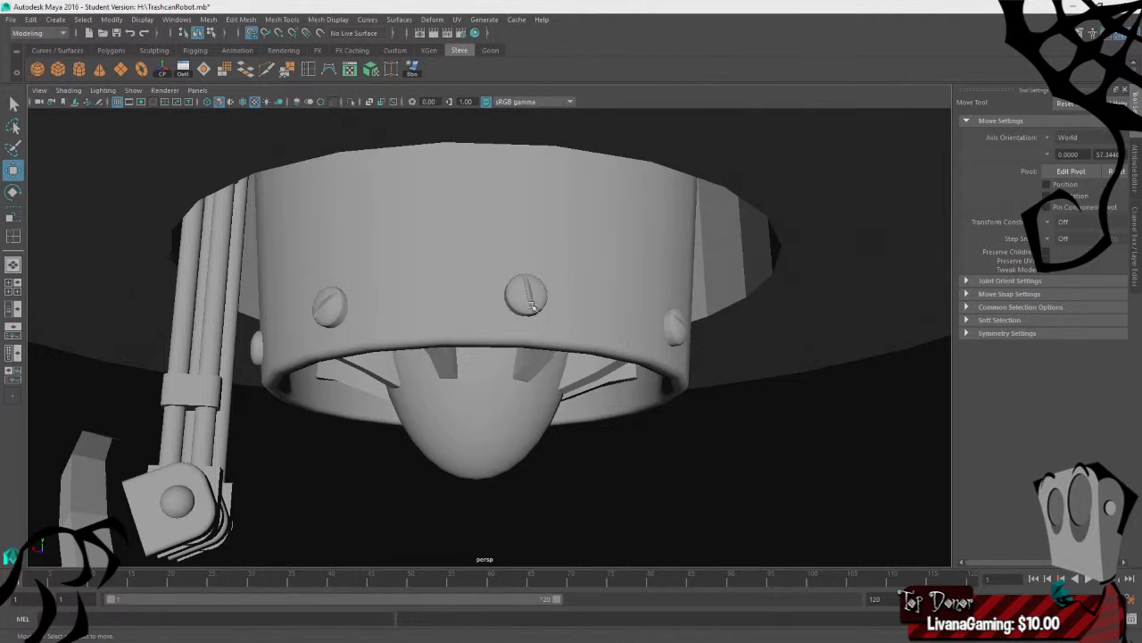
- Try a Boolean union of the combined rivets with the tapered housing, and undo it
click(531, 305)
click(598, 314)
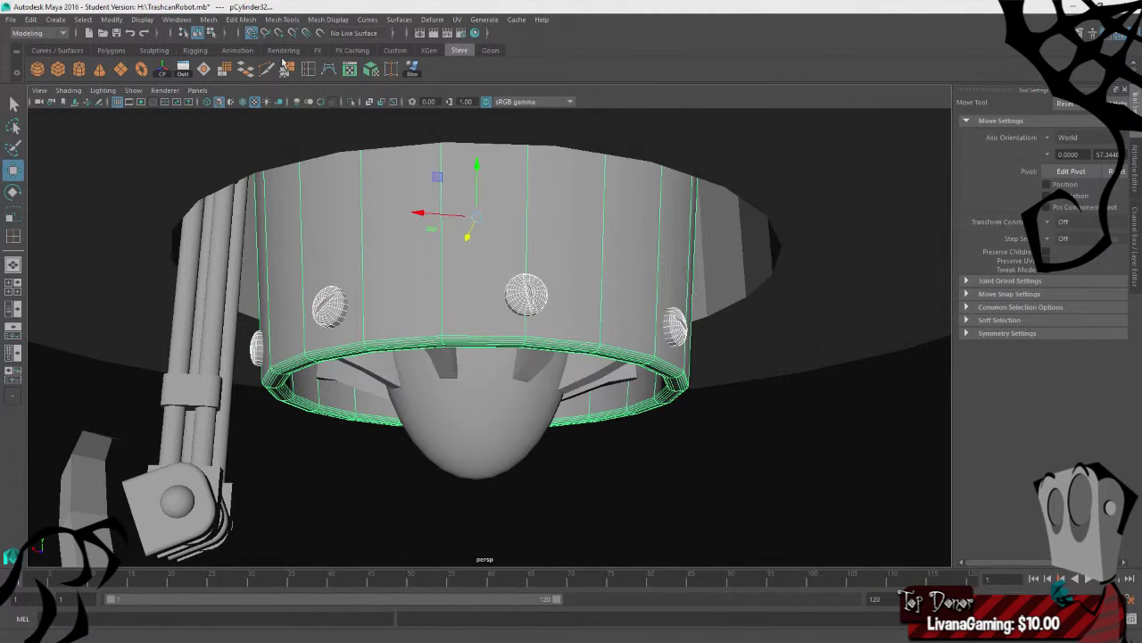
click(207, 19)
mouse_move(259, 62)
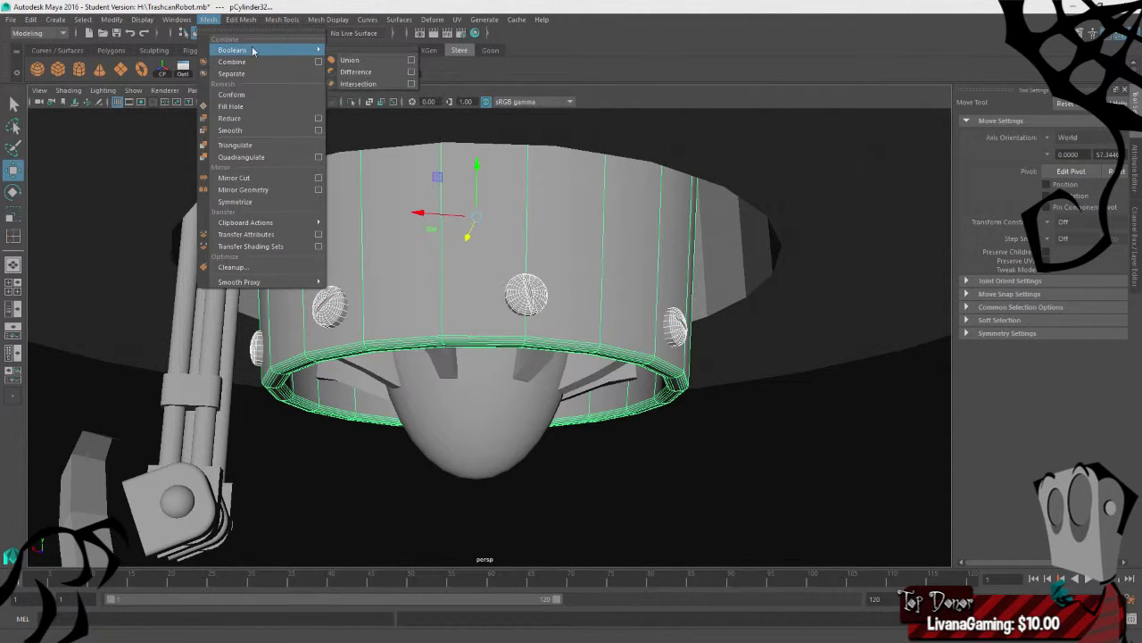
click(366, 63)
click(730, 480)
alt+drag(460, 424, 518, 431)
key(ctrl+z)
key(ctrl+z)
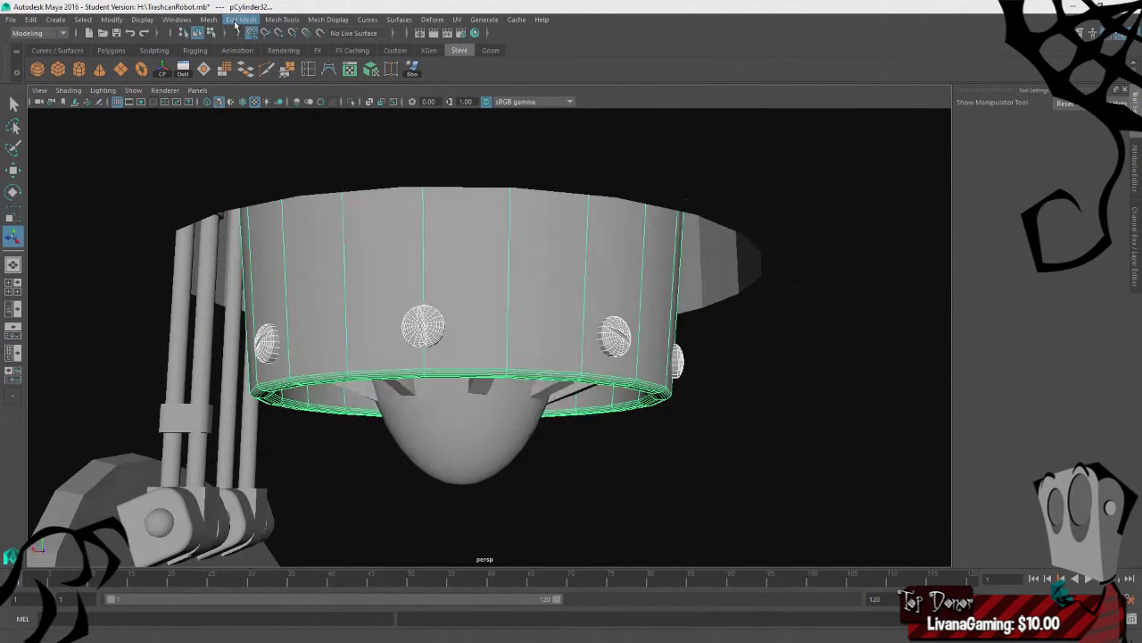
- Try the Boolean union of the rivets and housing again through the union options, and undo that attempt
click(208, 19)
mouse_move(266, 51)
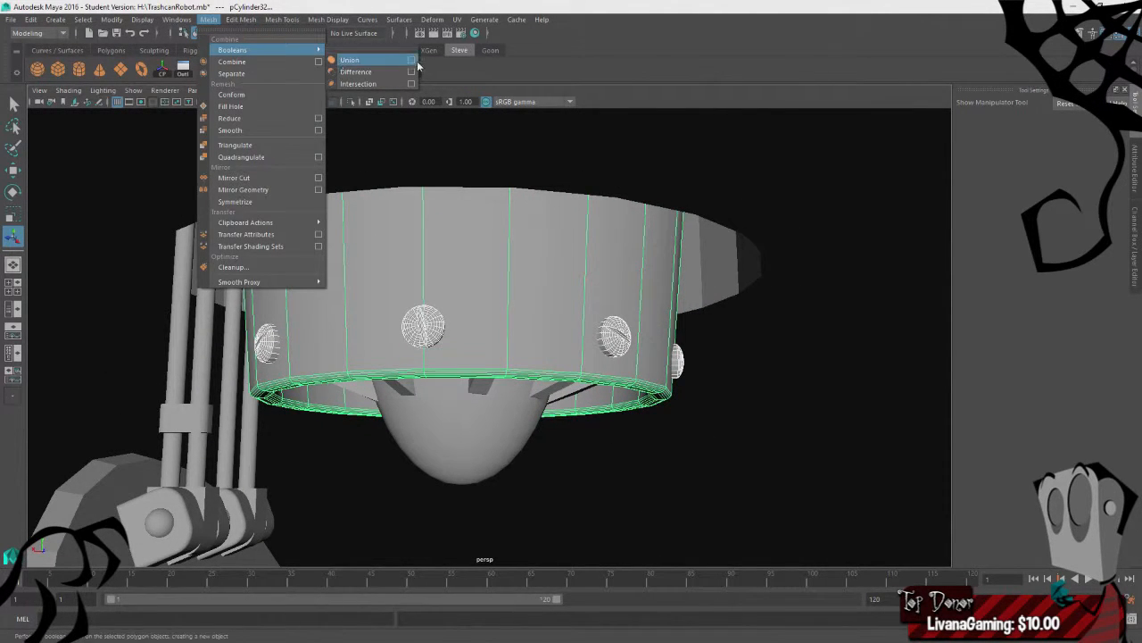
click(412, 60)
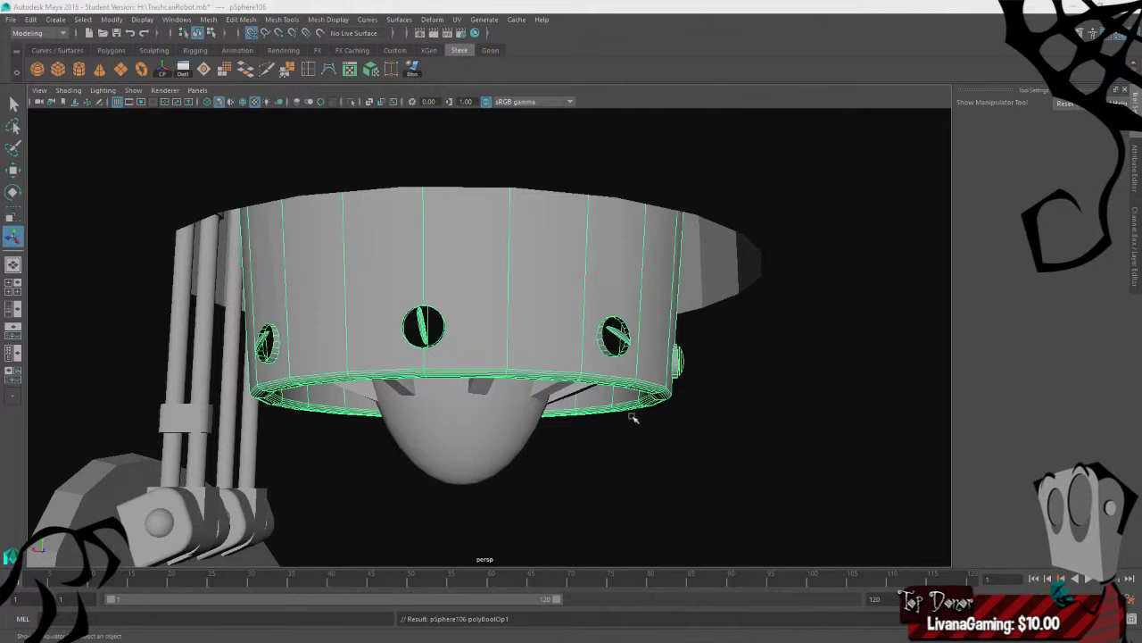
click(795, 416)
alt+drag(795, 416, 634, 396)
key(ctrl+z)
key(ctrl+z)
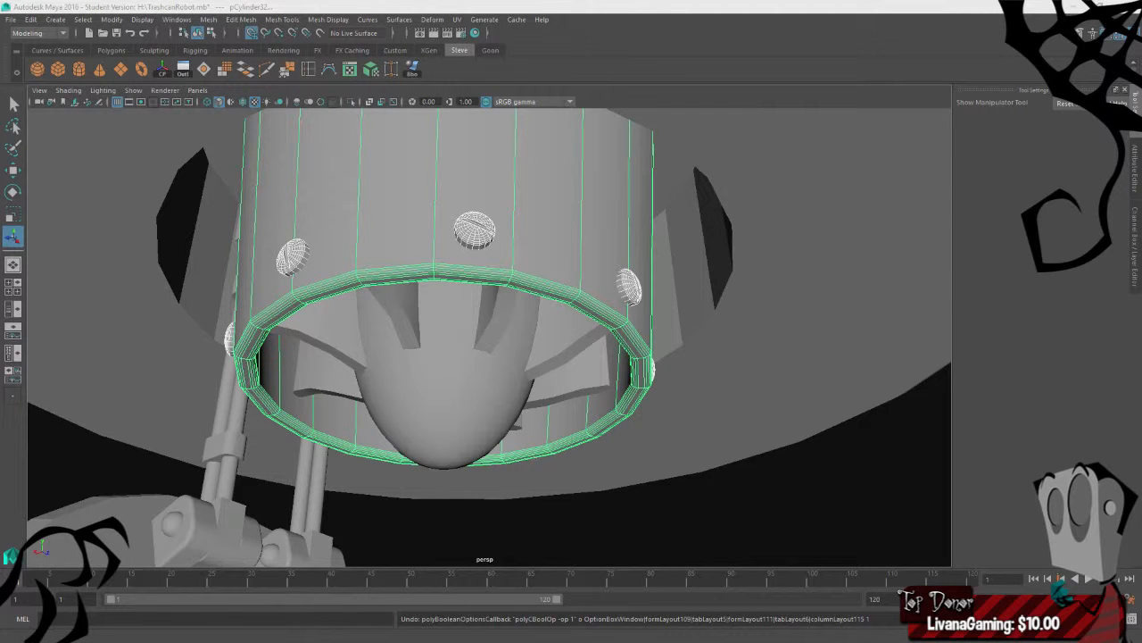
click(673, 540)
alt+right_drag(673, 541, 286, 454)
alt+drag(285, 454, 669, 433)
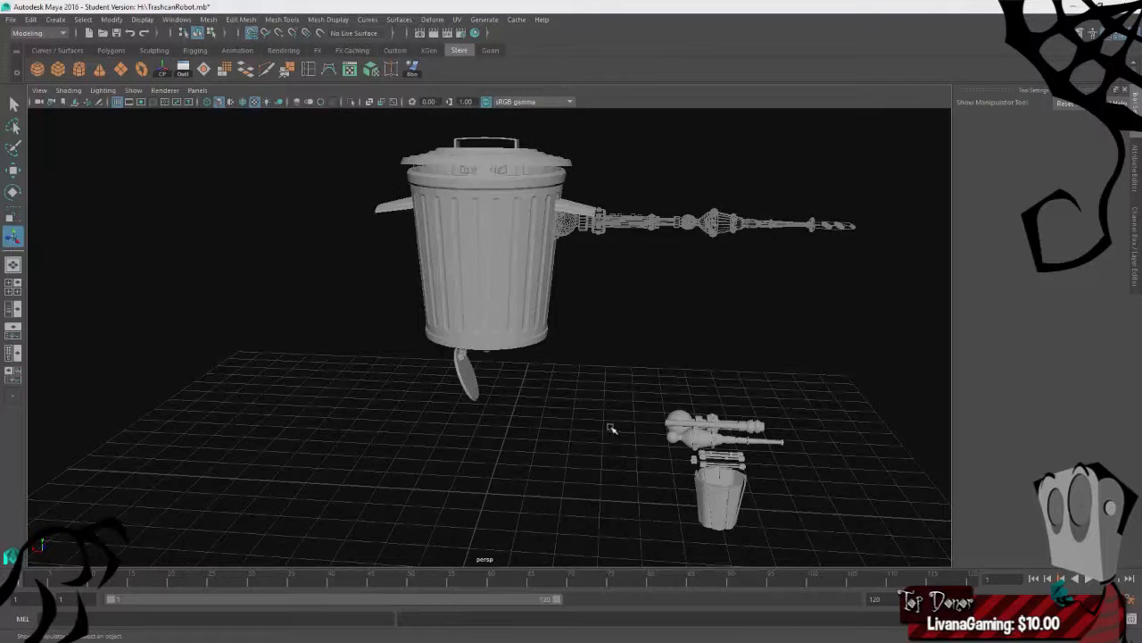